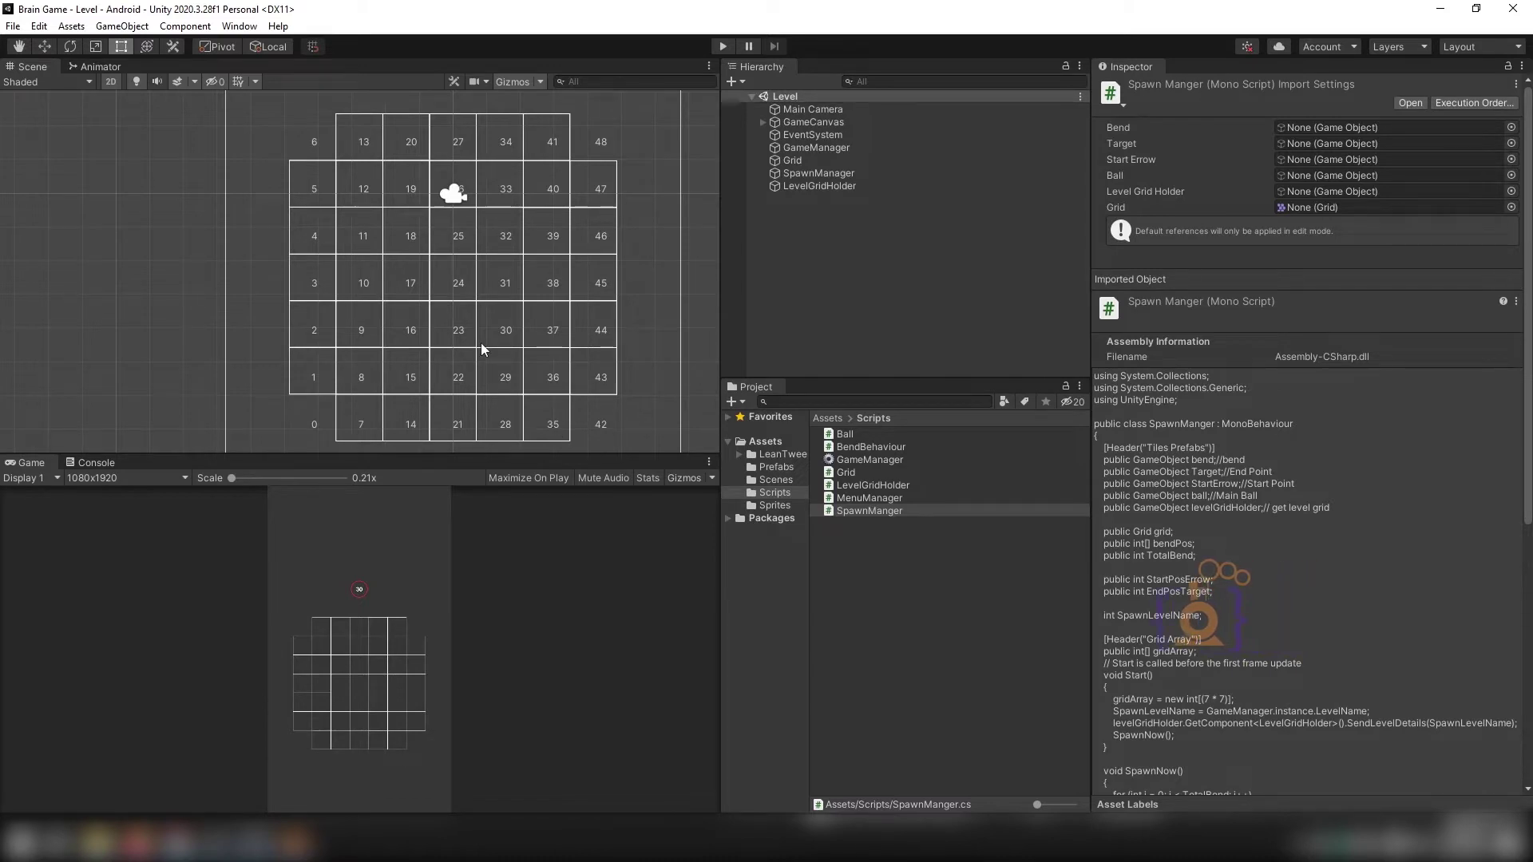
Test-play the level, deactivate the spawned Ball(Clone), then stop play mode.
left_click(722, 47)
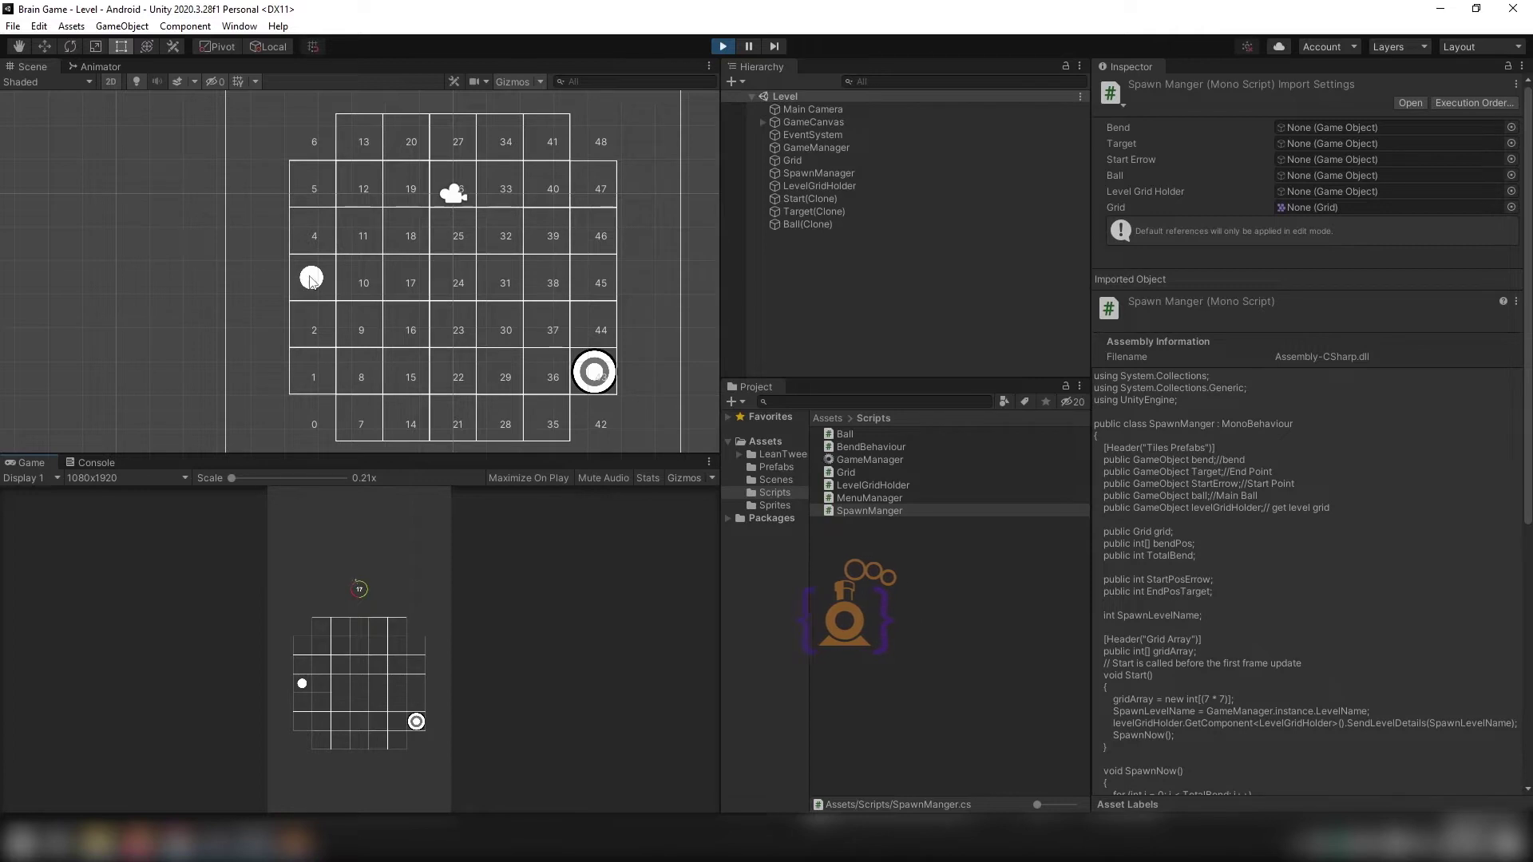
left_click(802, 223)
left_click(1134, 88)
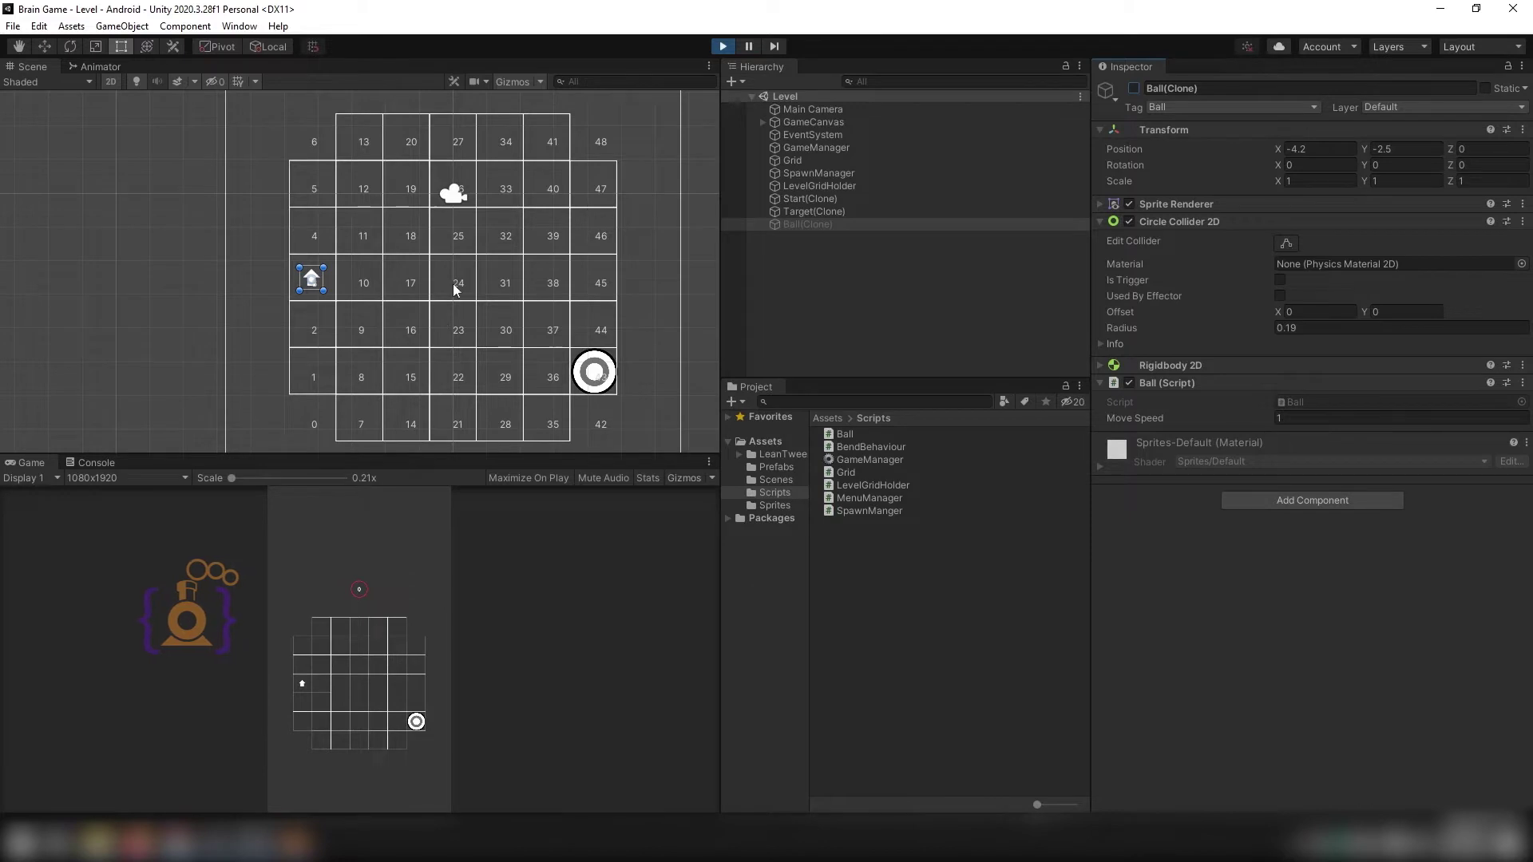
left_click(723, 46)
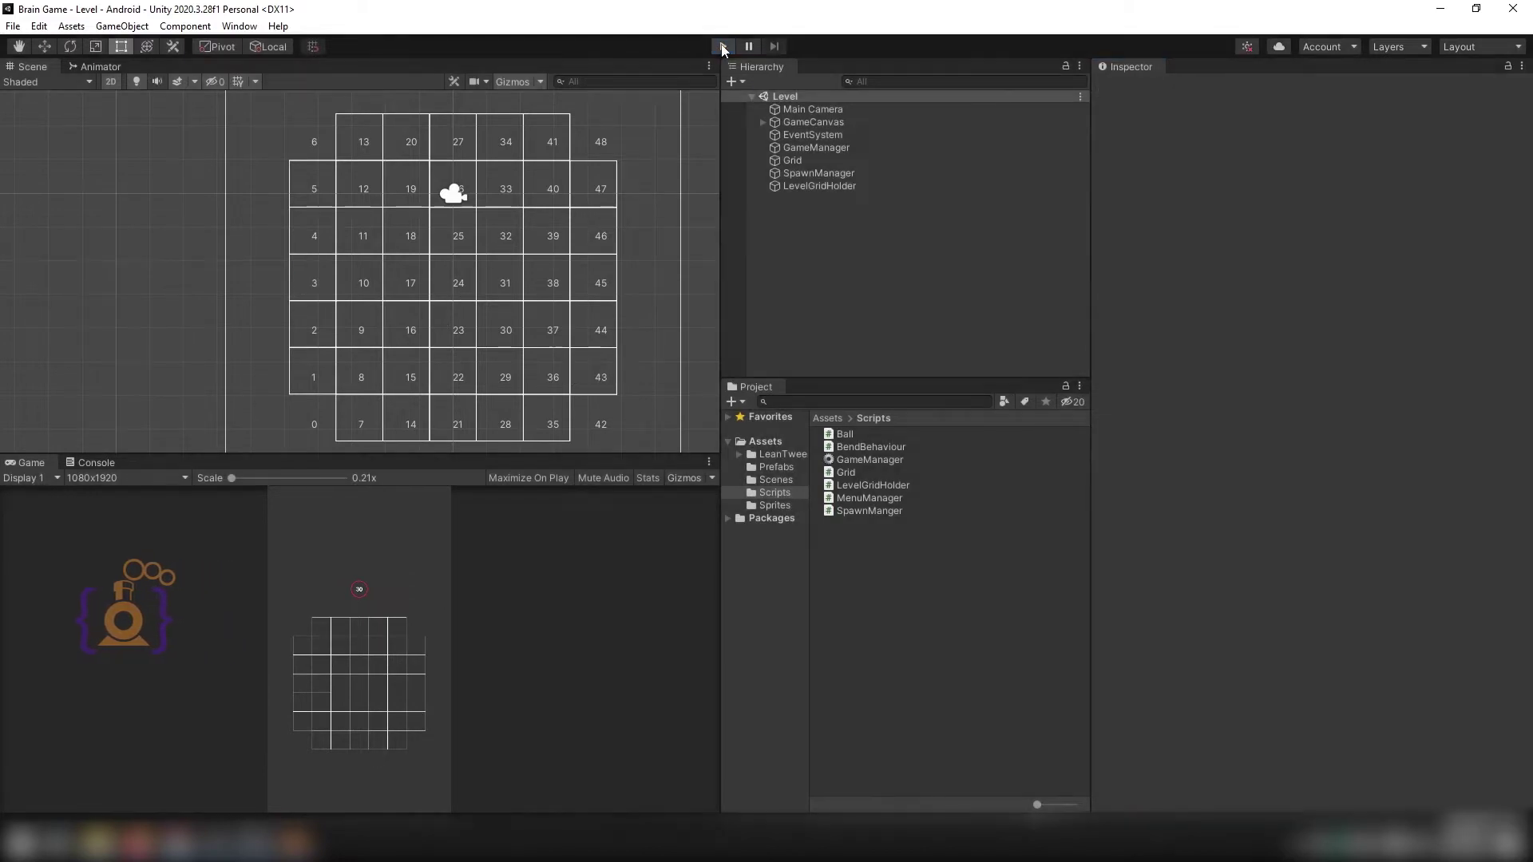
Open the SpawnManger script and inspect the for loop's TotalBend limit and its field declaration.
double_click(880, 514)
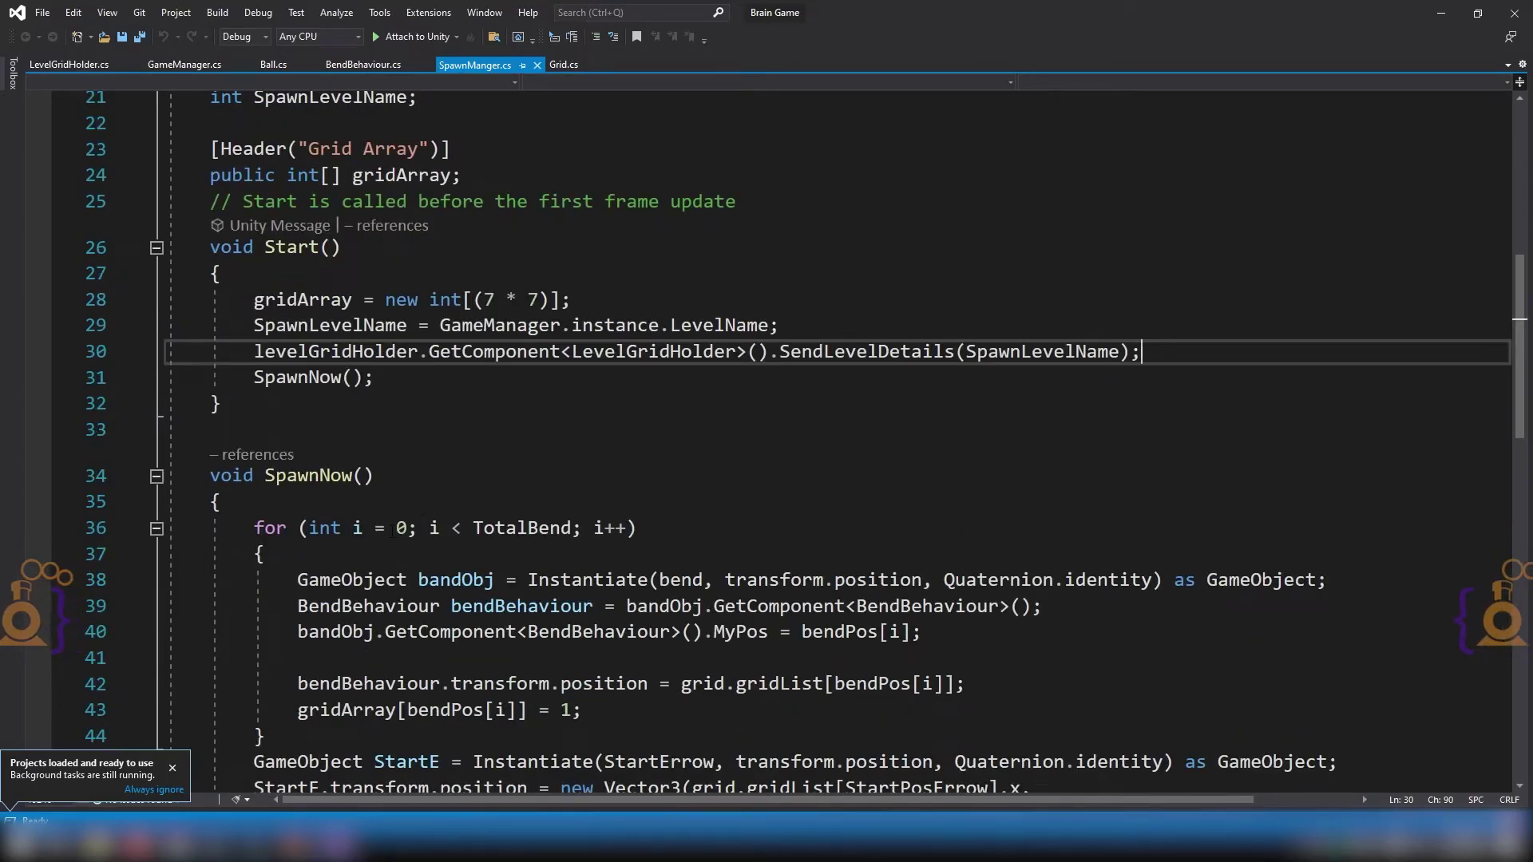
scroll(478, 565, "down", 1)
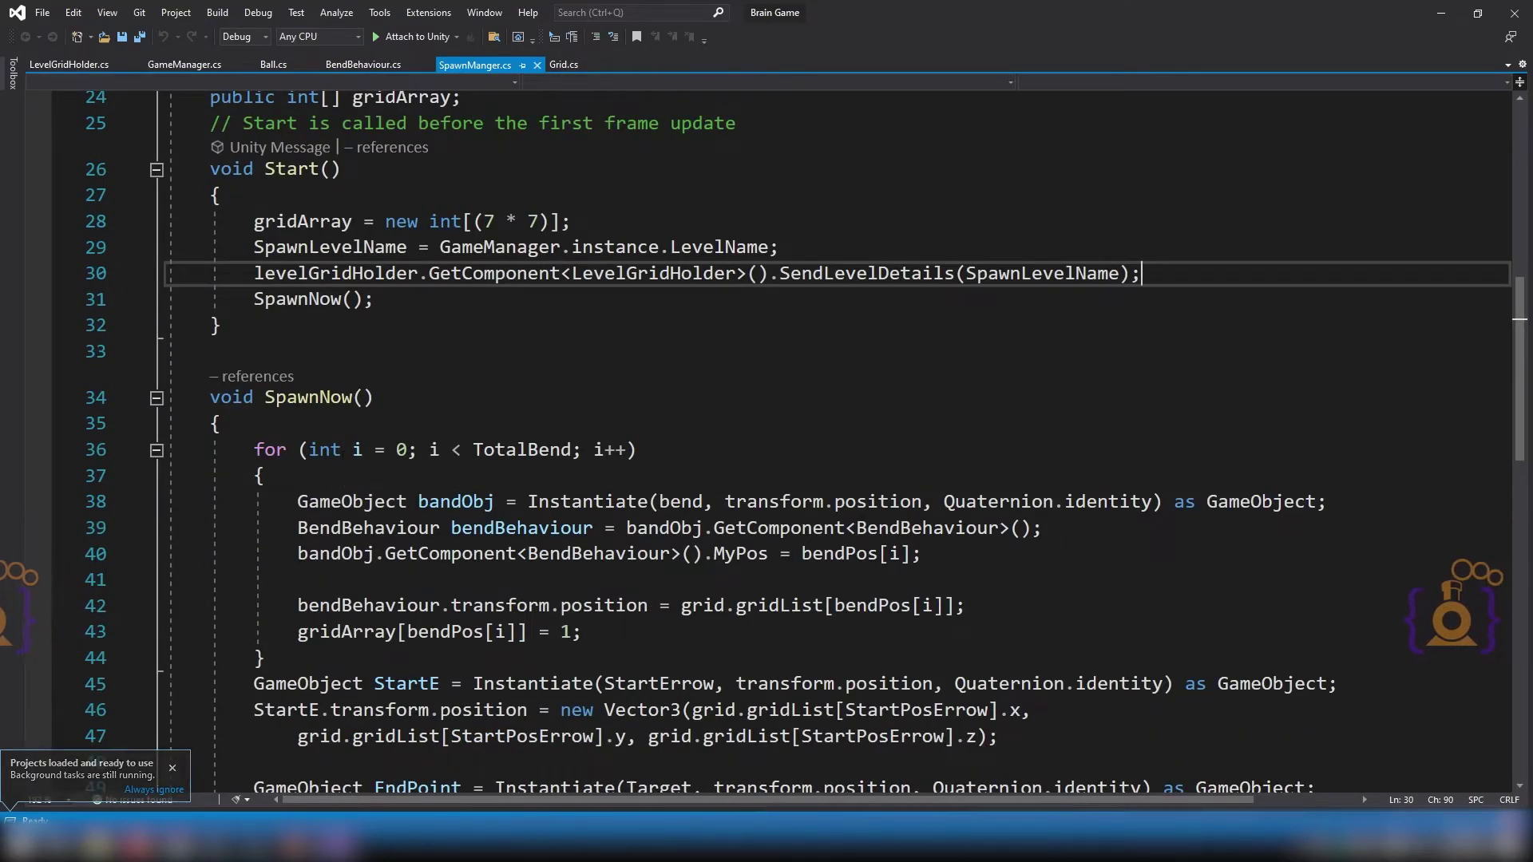
left_click(277, 449)
double_click(276, 449)
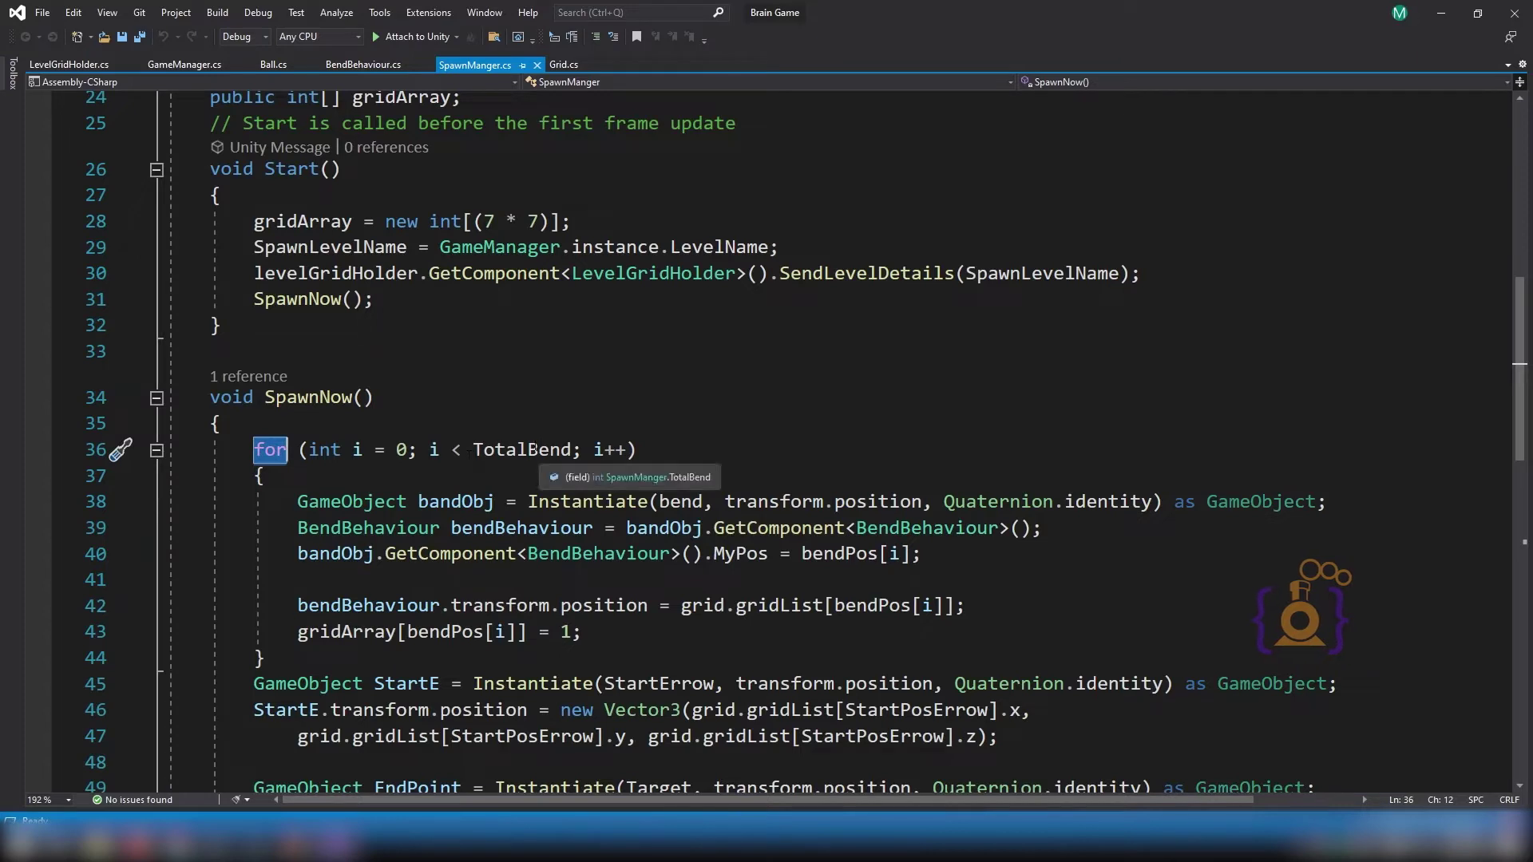
left_click(527, 449)
double_click(519, 451)
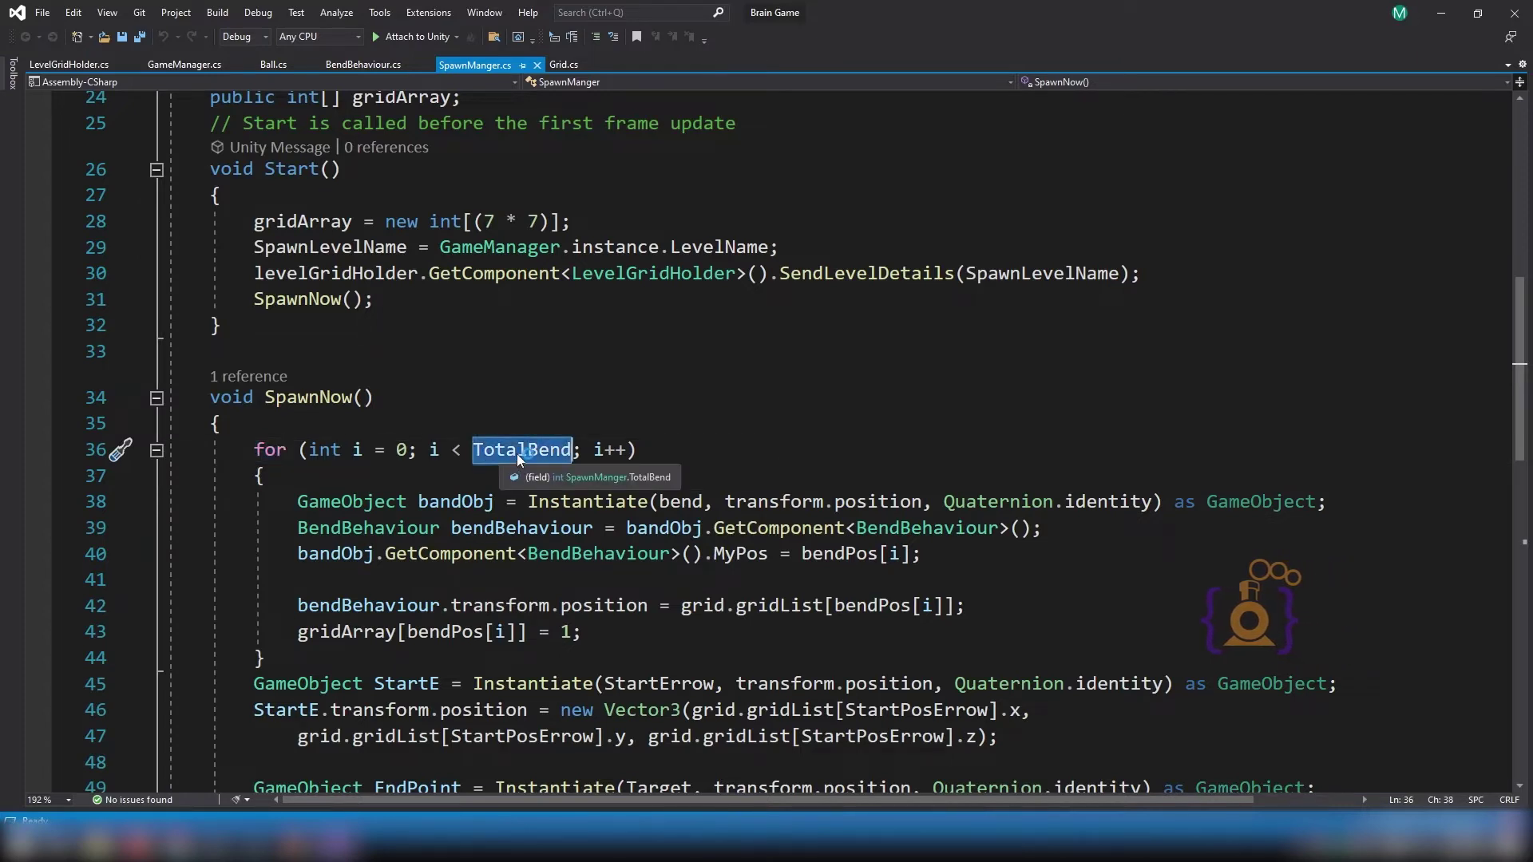
scroll(516, 454, "up", 4)
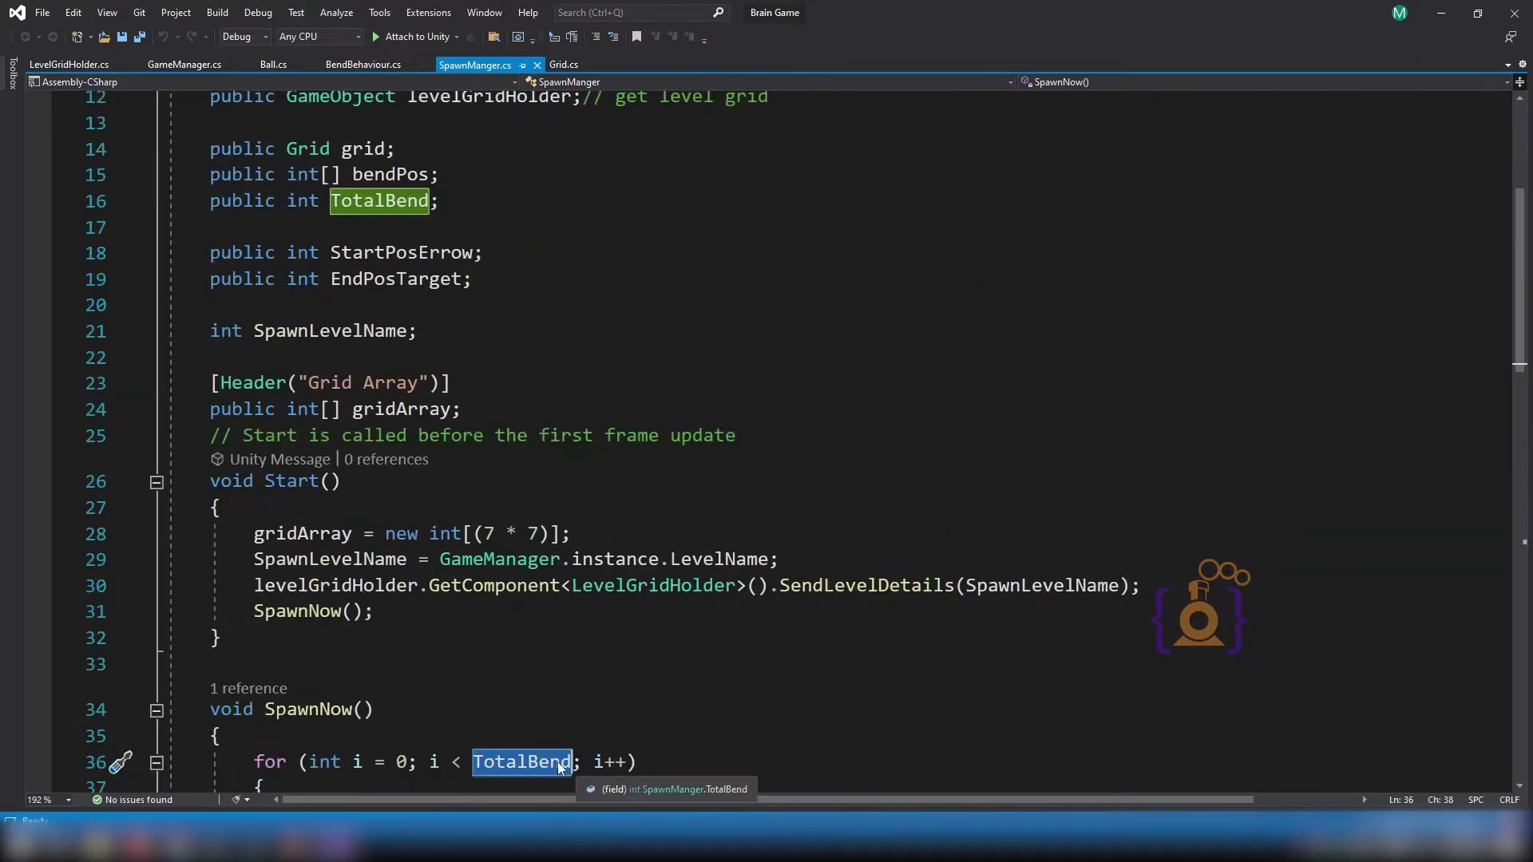
left_click(428, 201)
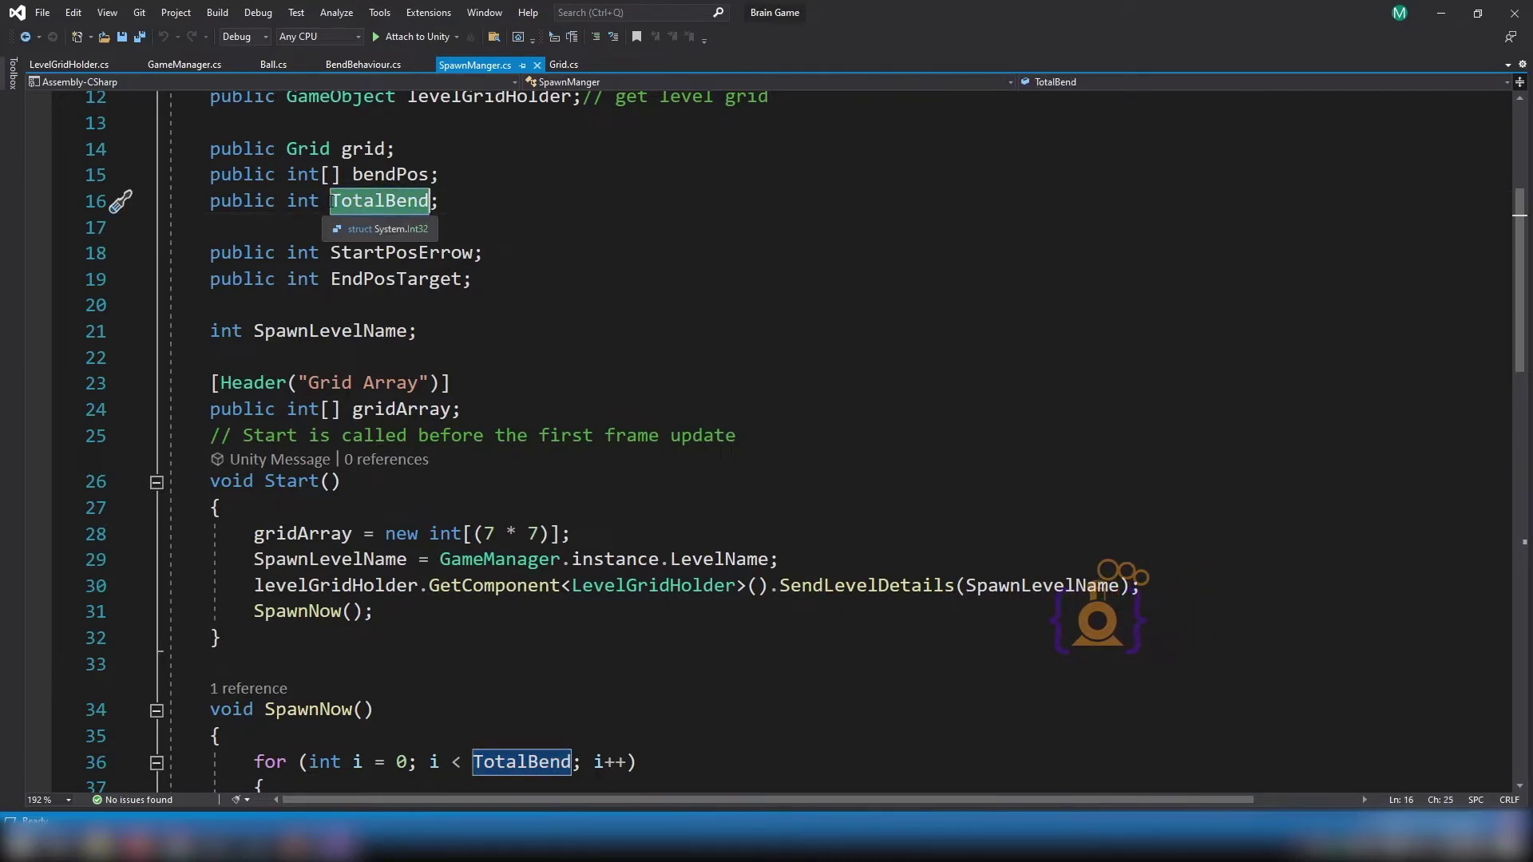
Check LevelGridHolder.cs, then return to SpawnManger.cs at the start of SpawnNow.
left_click(77, 66)
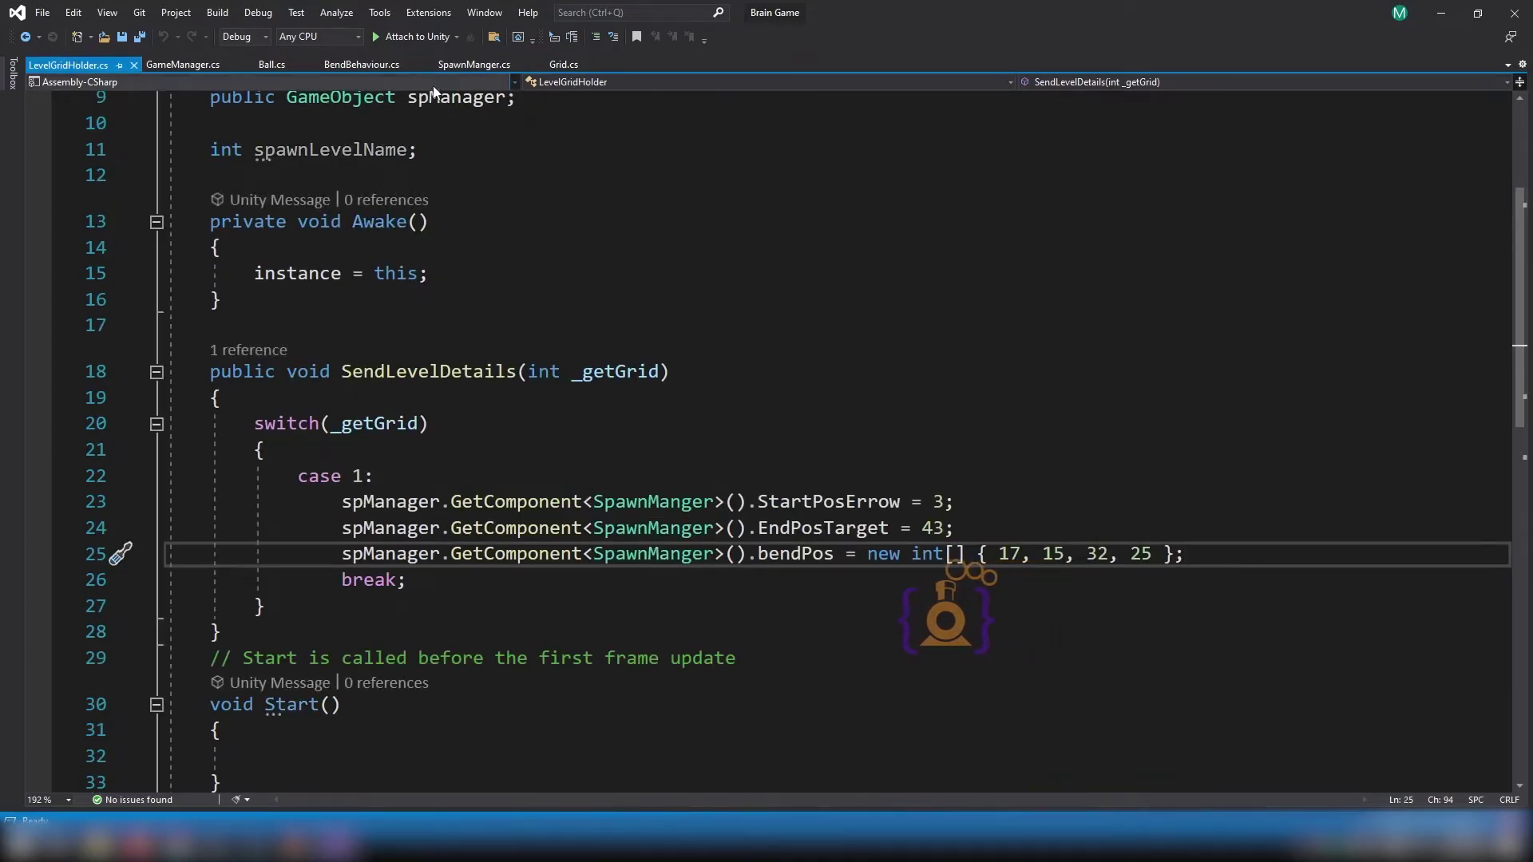
left_click(451, 64)
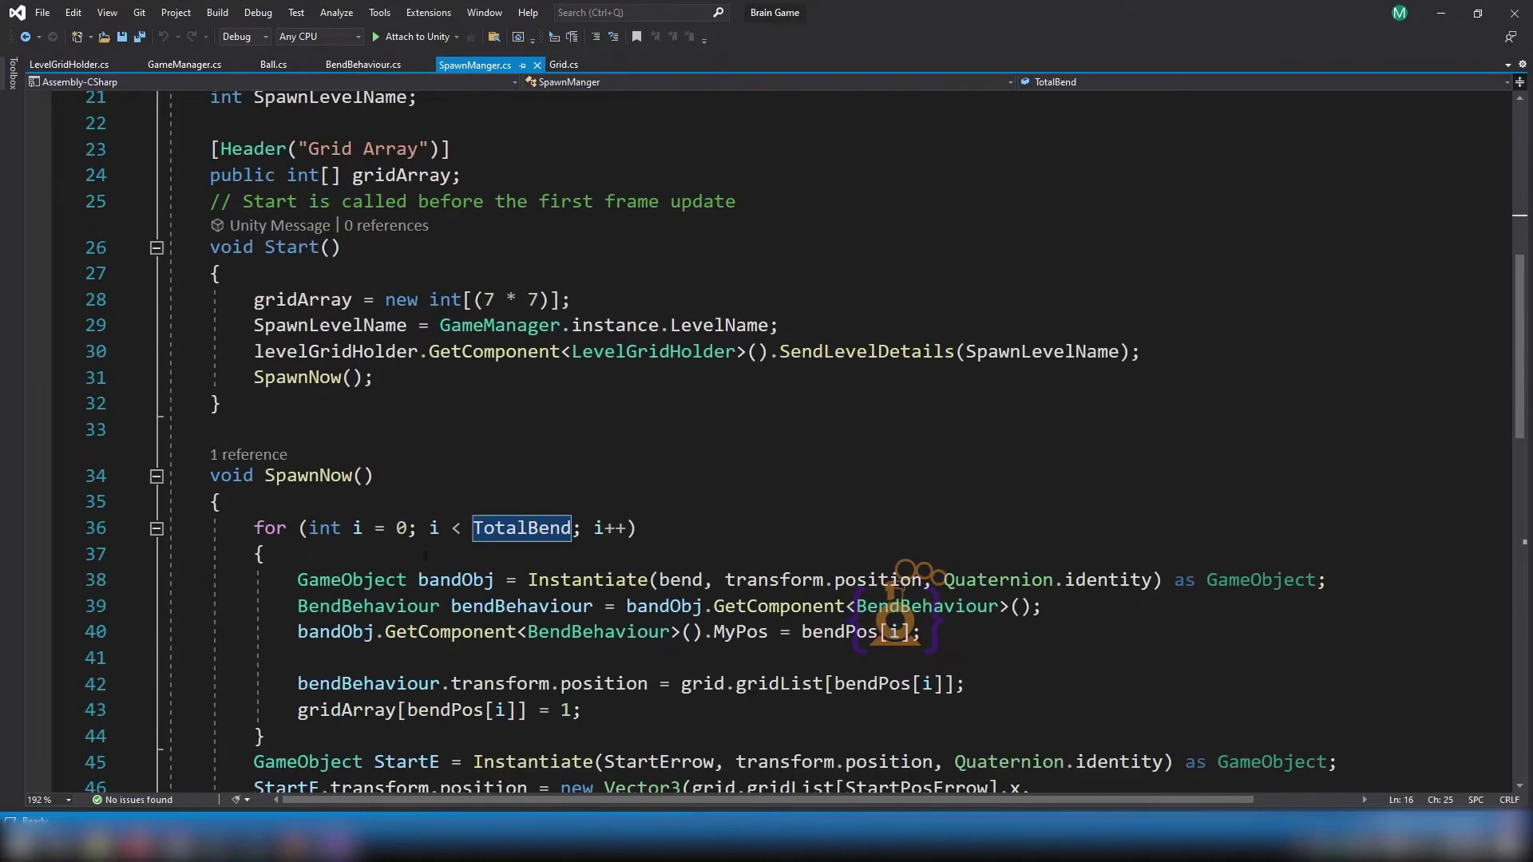
left_click(275, 502)
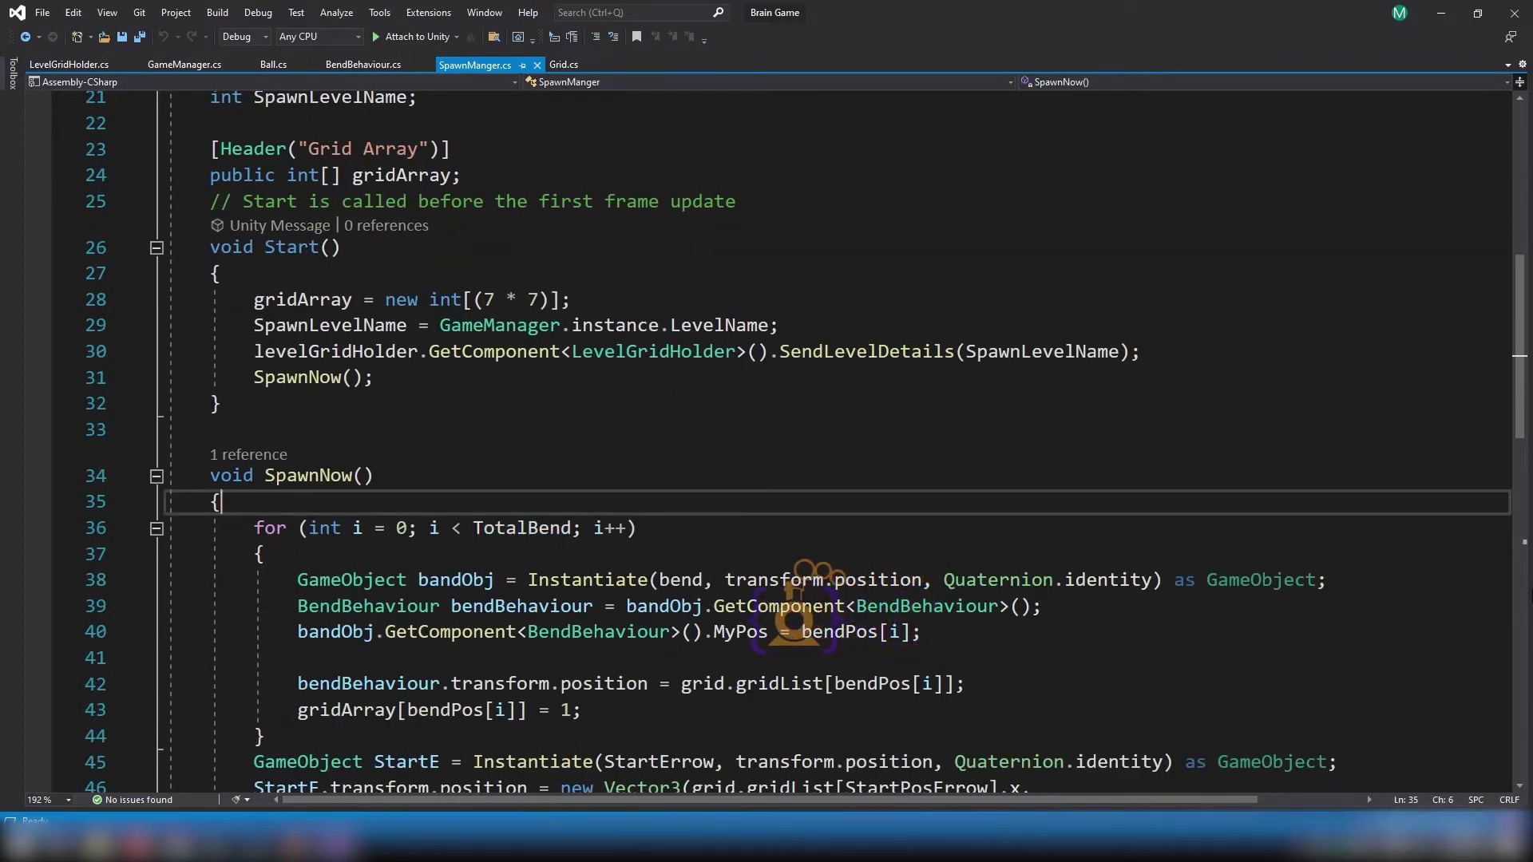
Start a new TotalBend line at the top of SpawnNow, checking the bendPos field declaration.
key("Return")
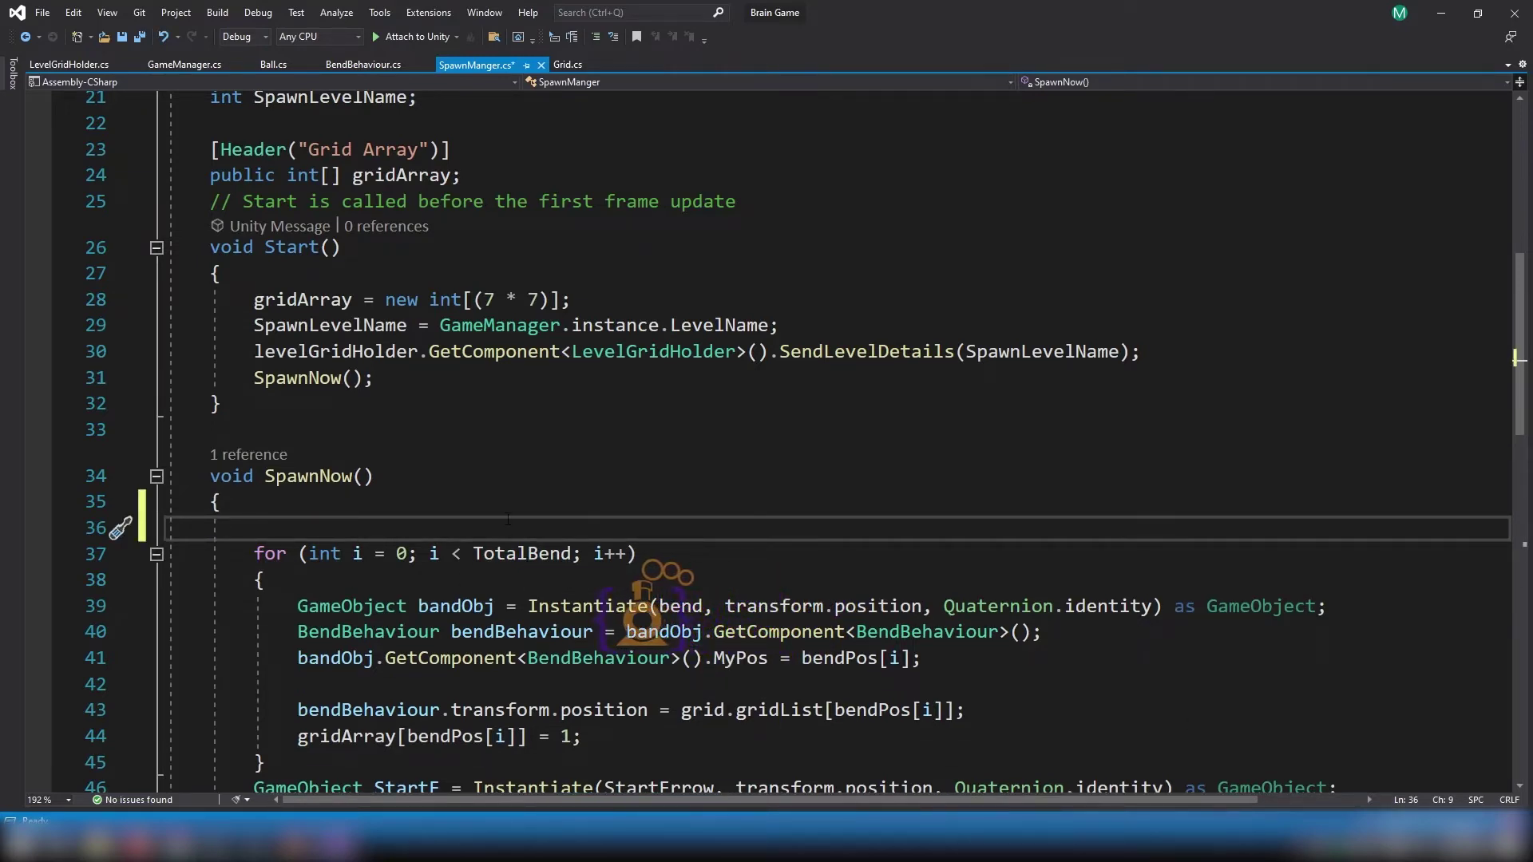
type("To")
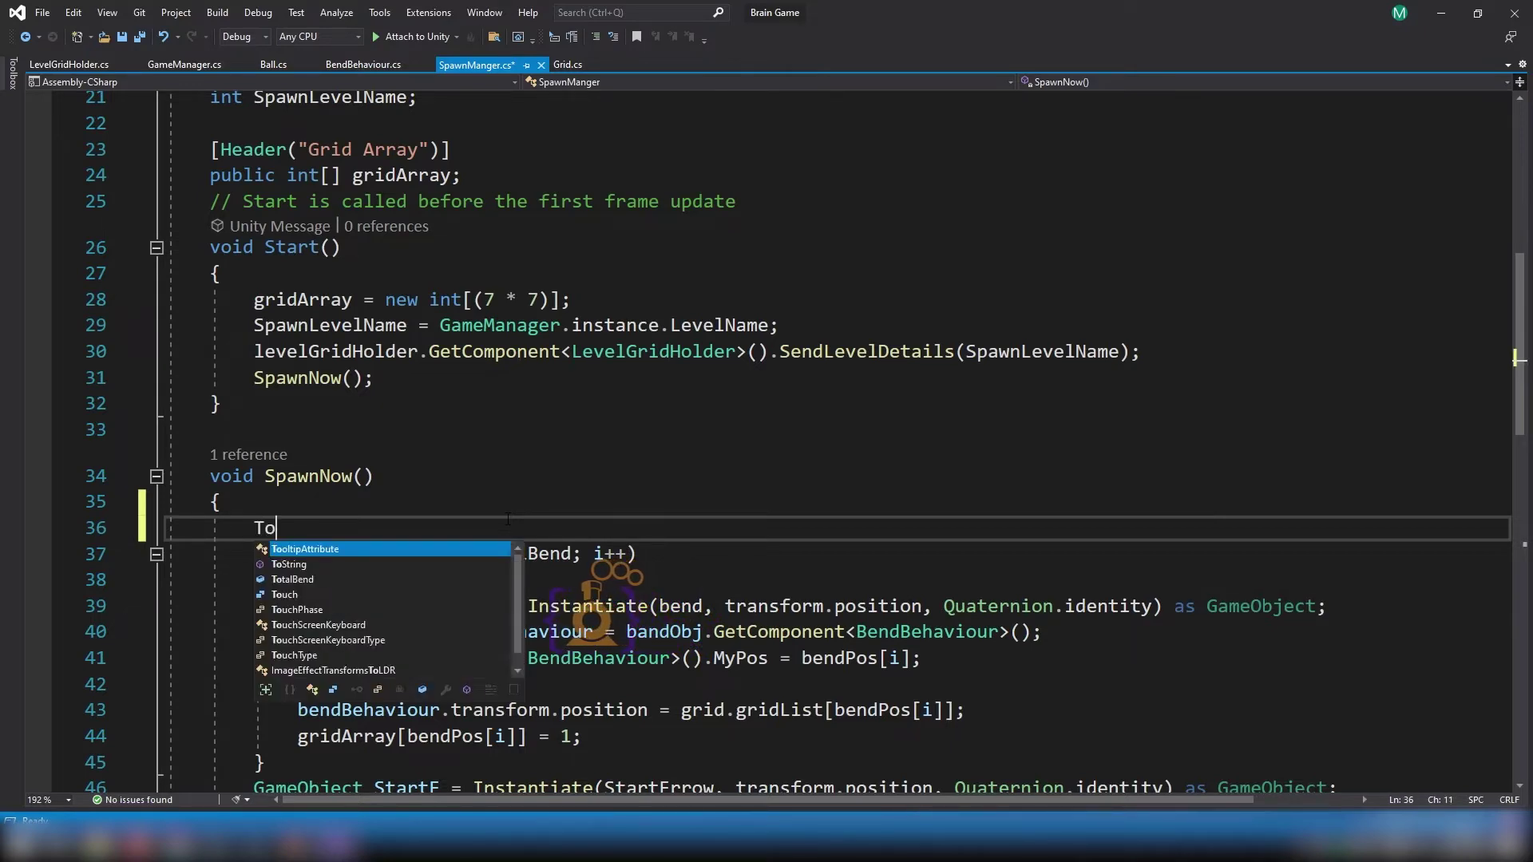
type("talBend =")
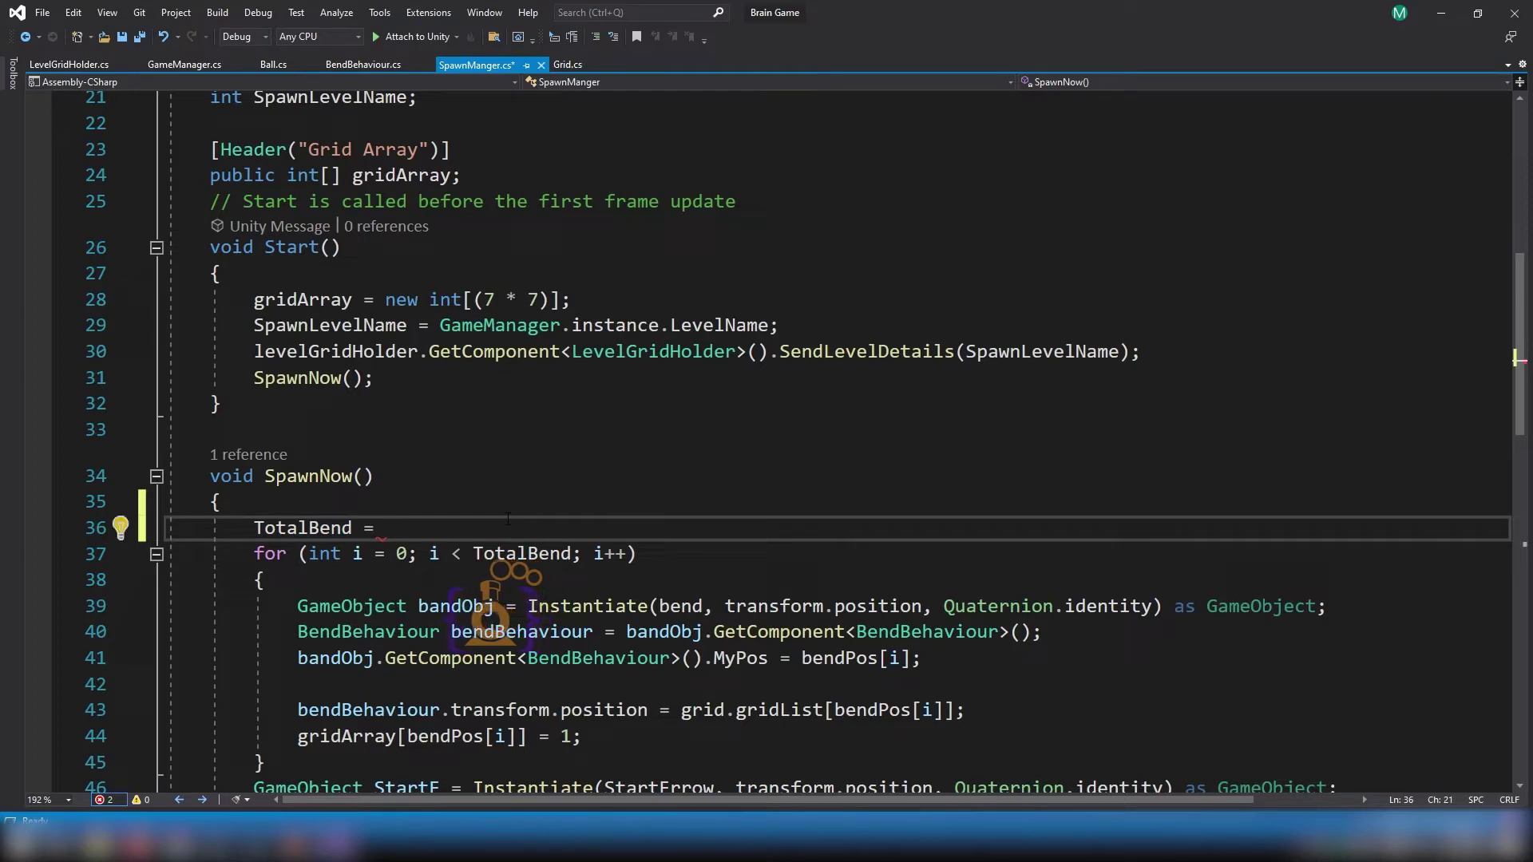
scroll(508, 519, "up", 3)
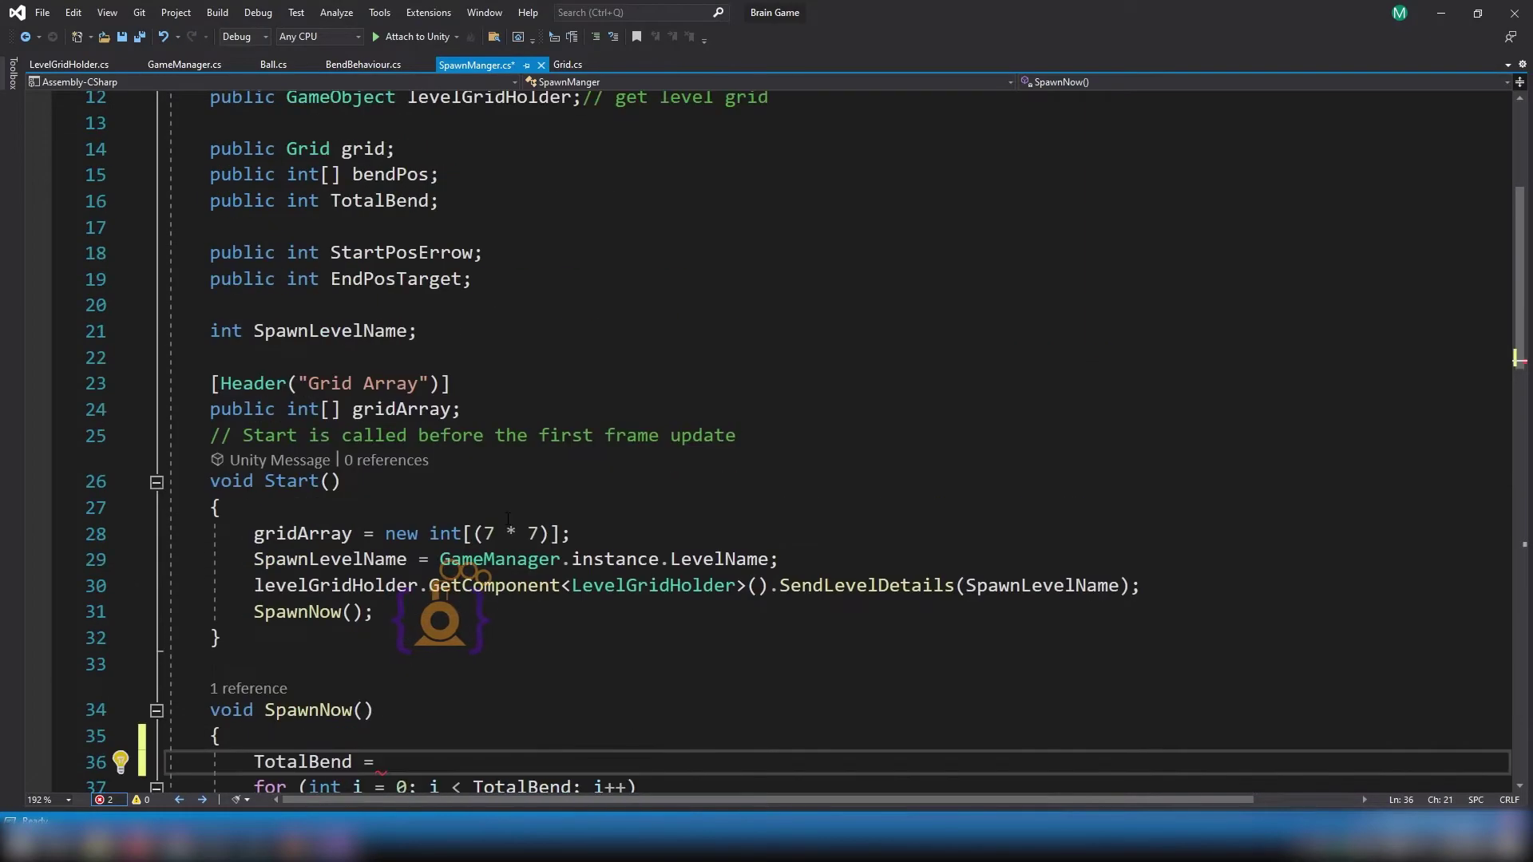
scroll(508, 518, "up", 3)
left_click(386, 411)
double_click(388, 411)
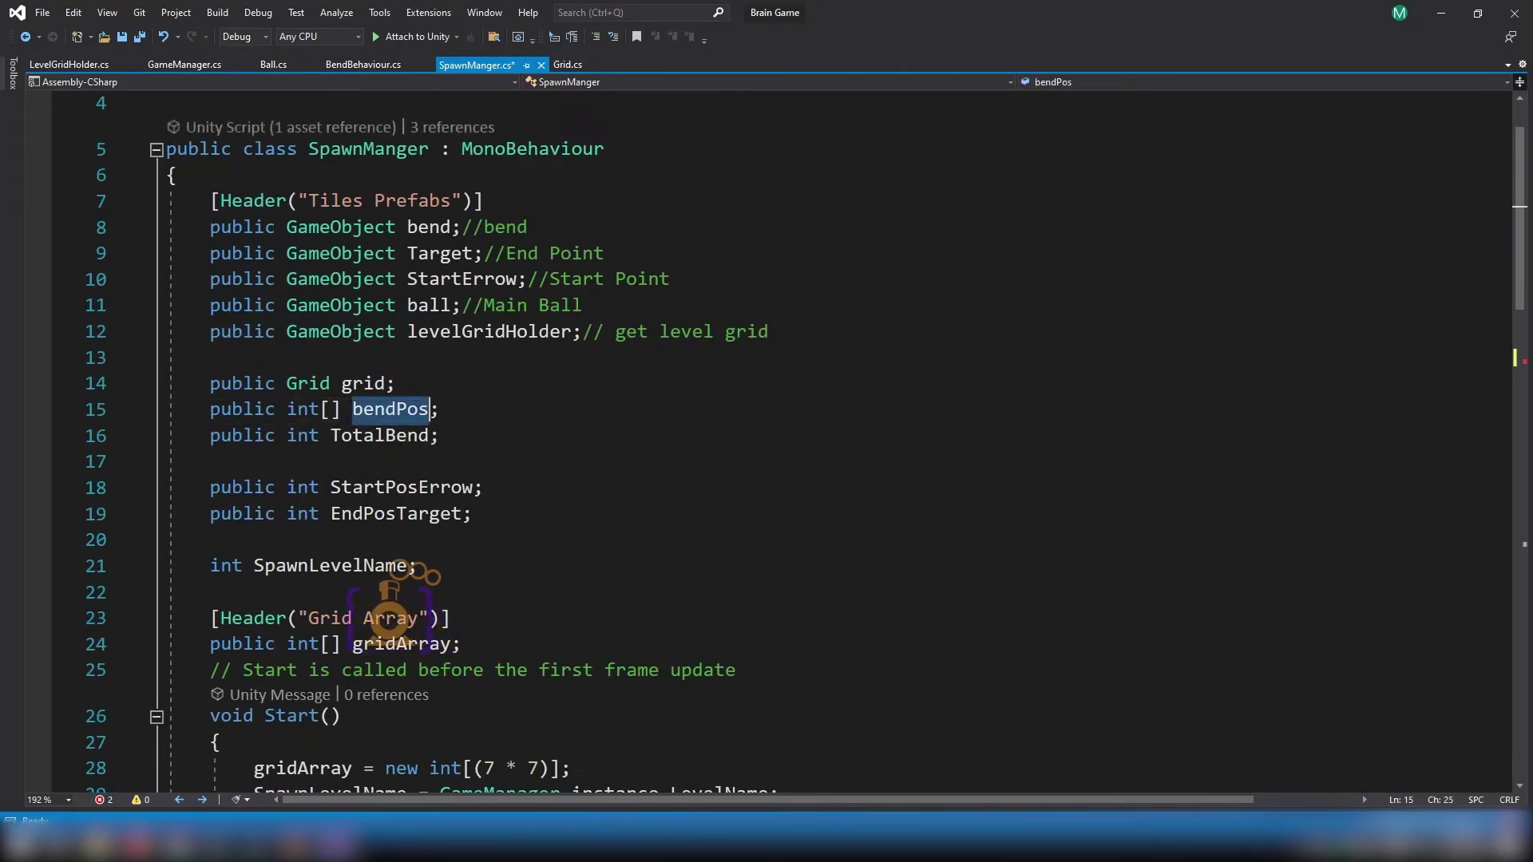
scroll(460, 453, "down", 3)
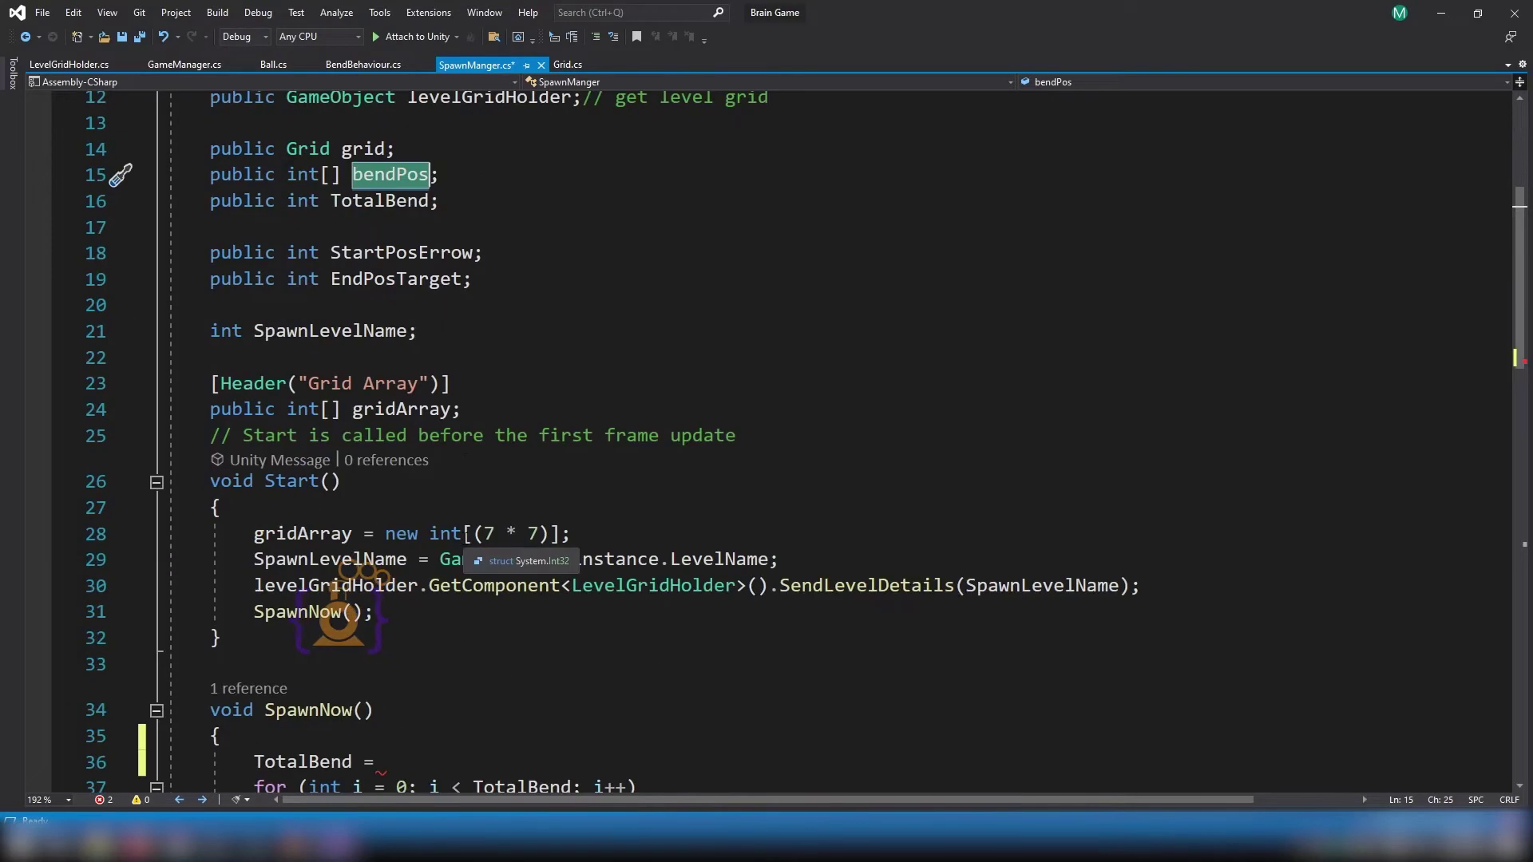
scroll(430, 589, "down", 2)
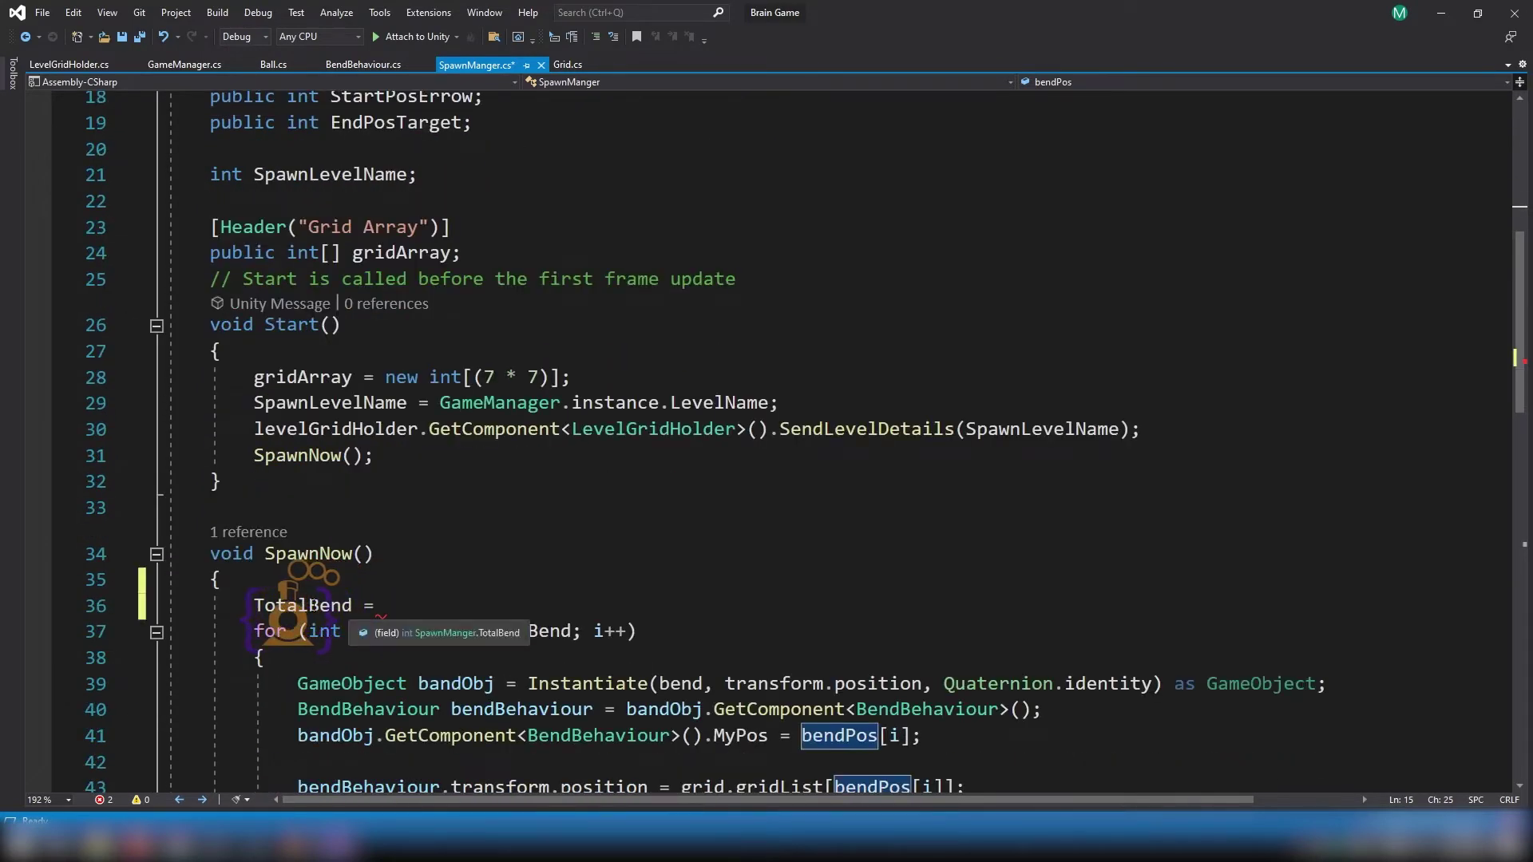
Complete the assignment as TotalBend = bendPos.Length using autocomplete.
left_click(416, 606)
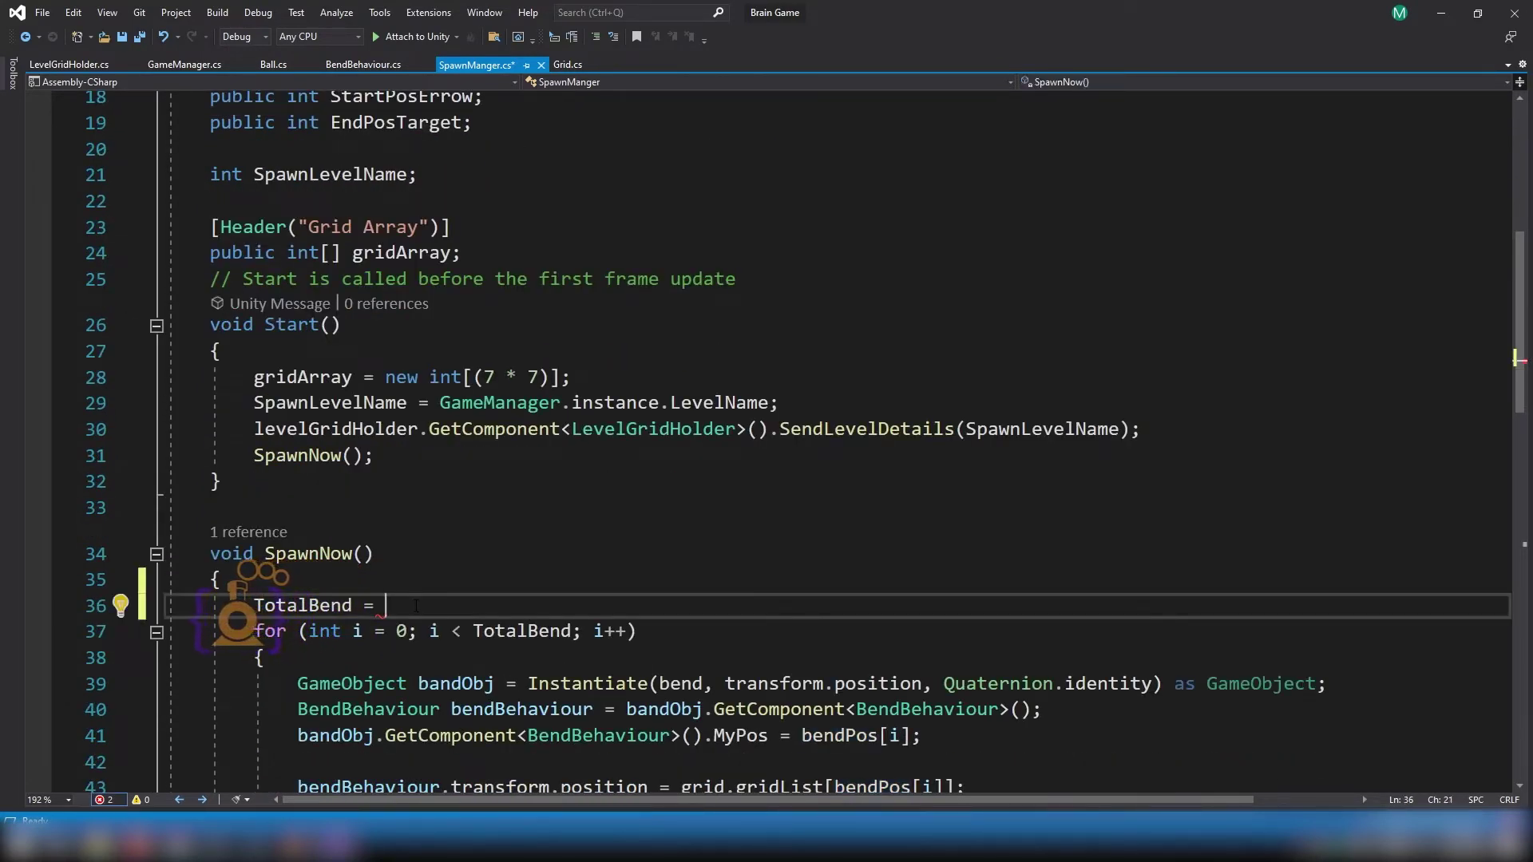
type("be")
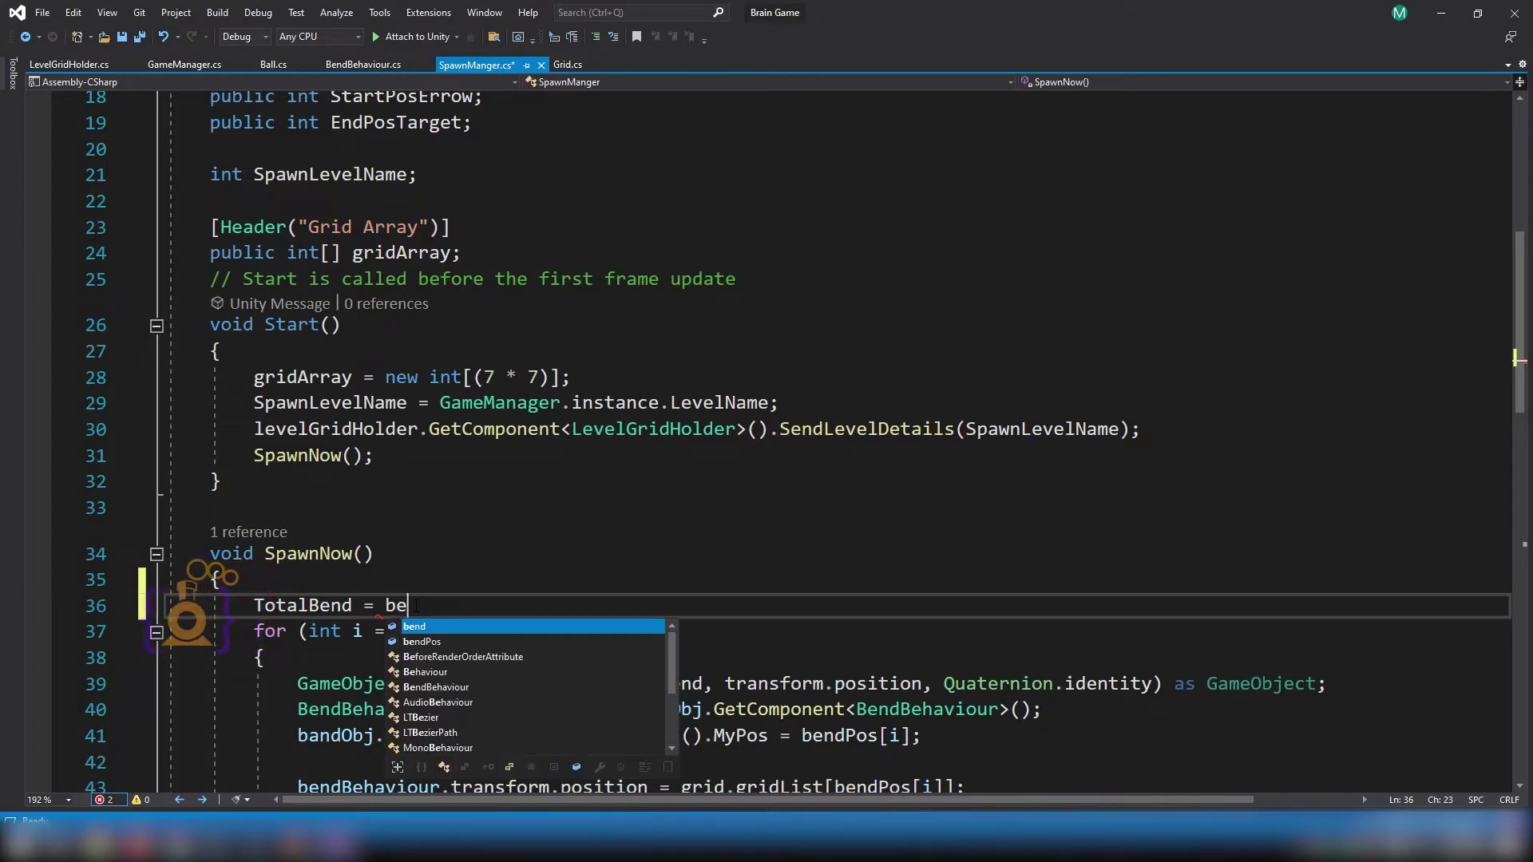
key("Down")
key("Tab")
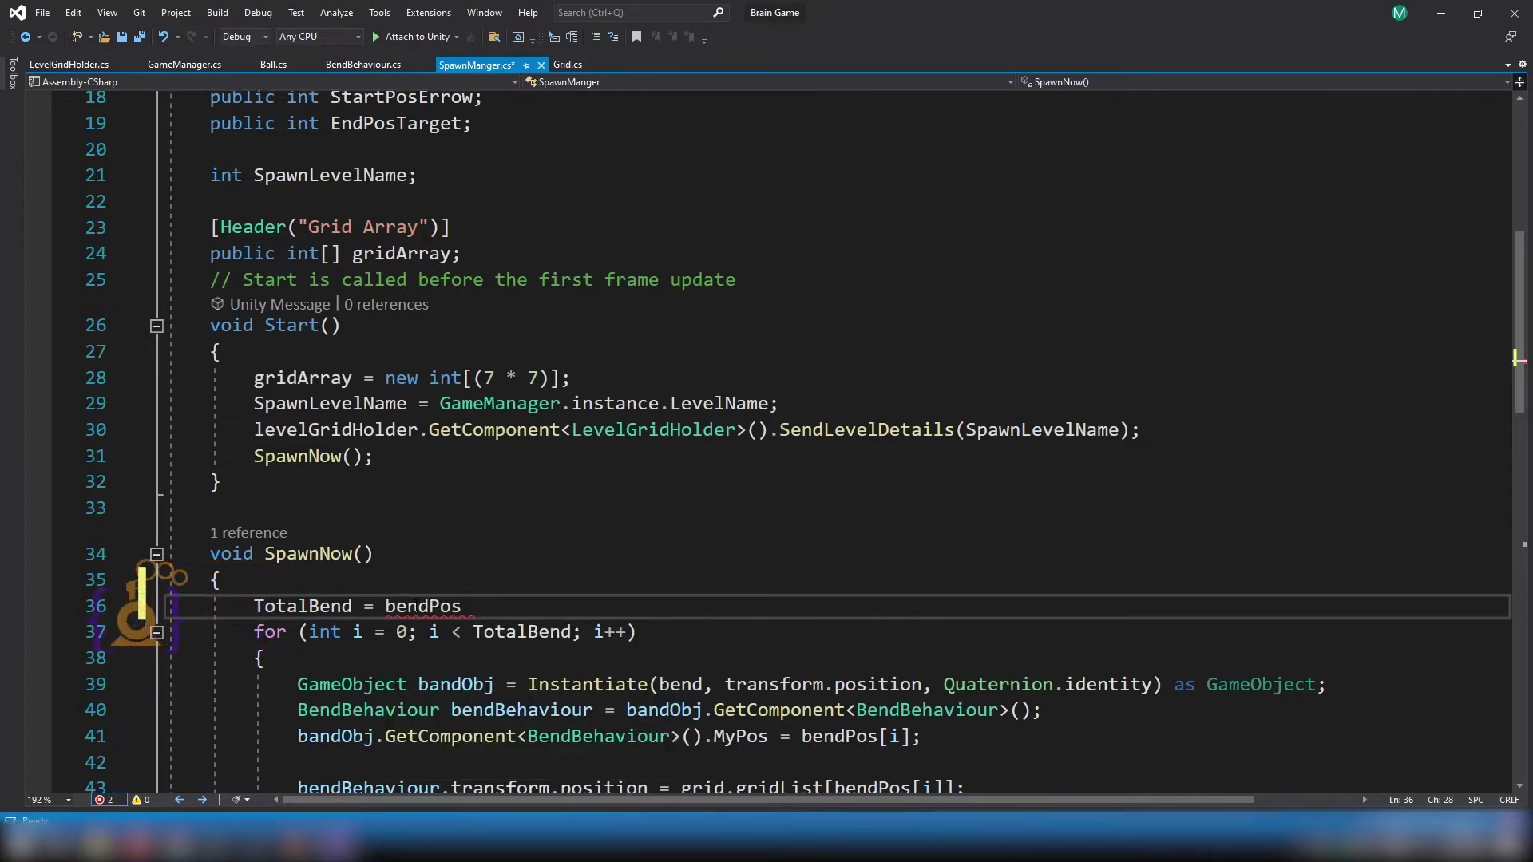
type(".le")
key("Tab")
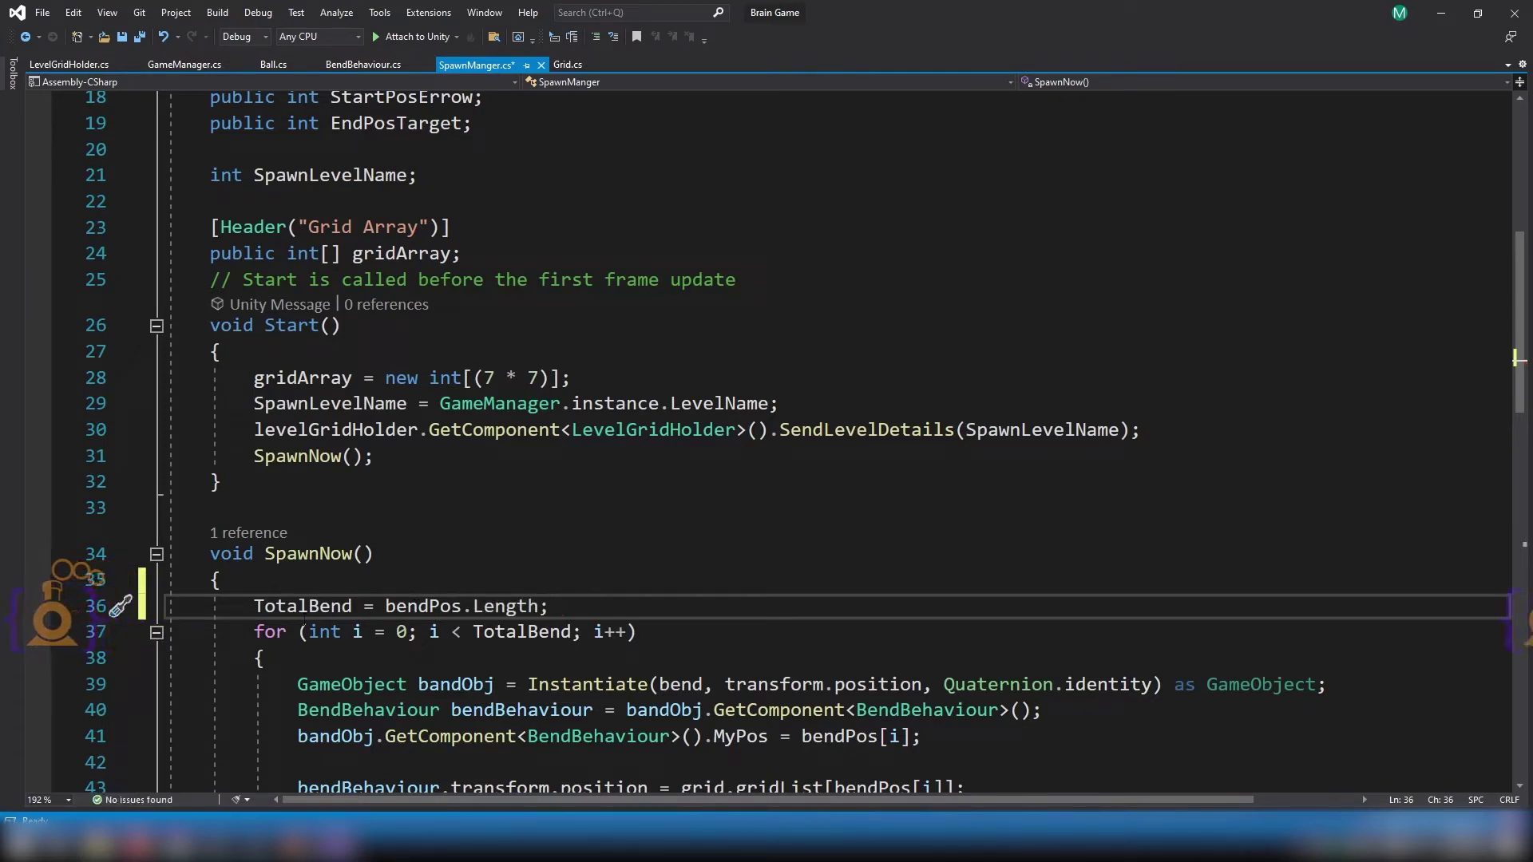
Highlight TotalBend and bendPos as the loop limit, then view LevelGridHolder's case 1 bendPos data.
double_click(312, 607)
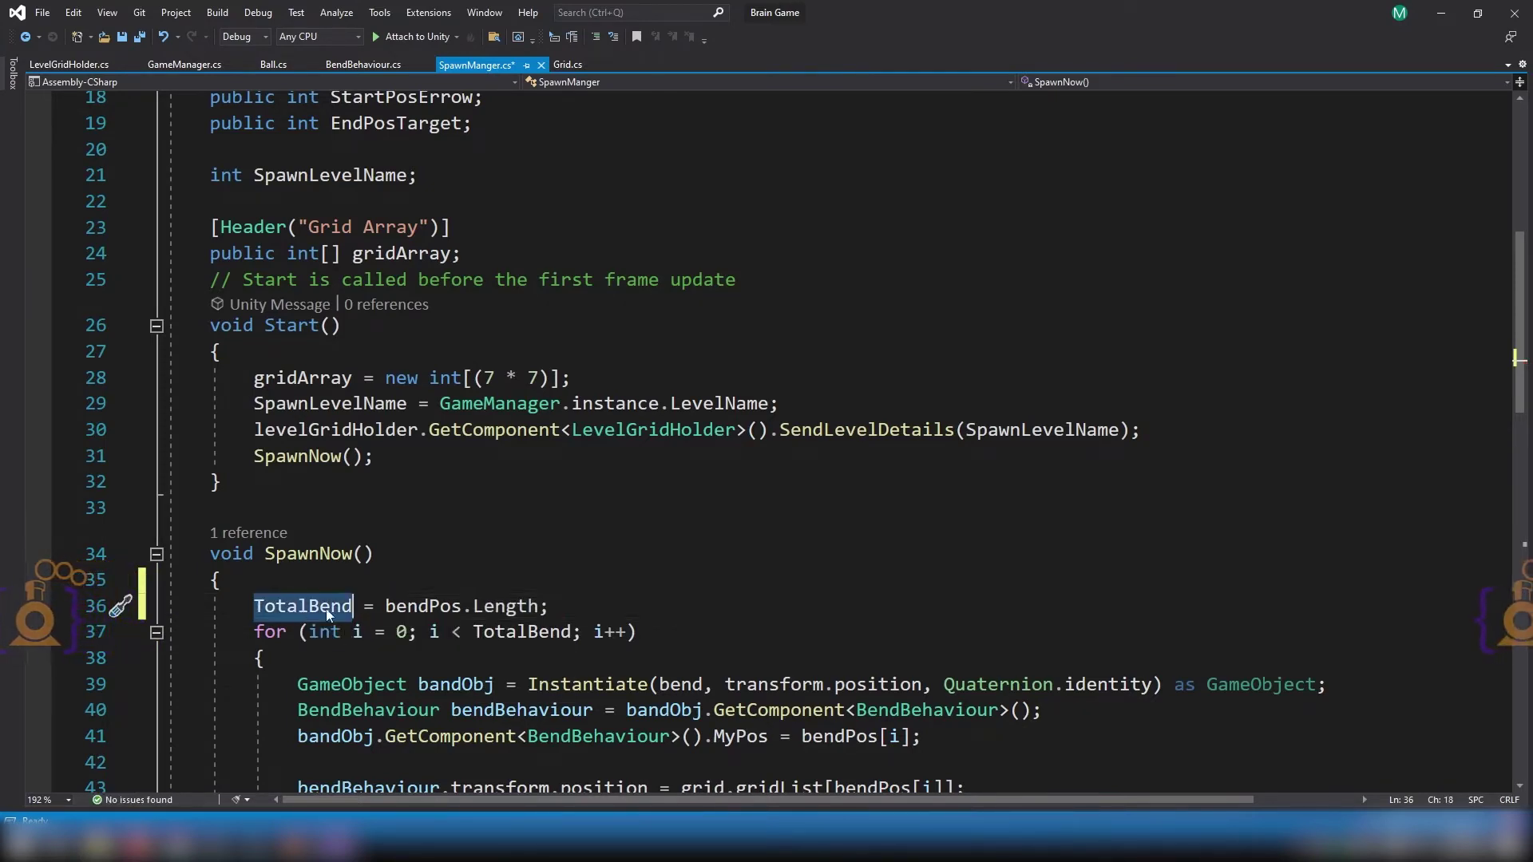
double_click(422, 607)
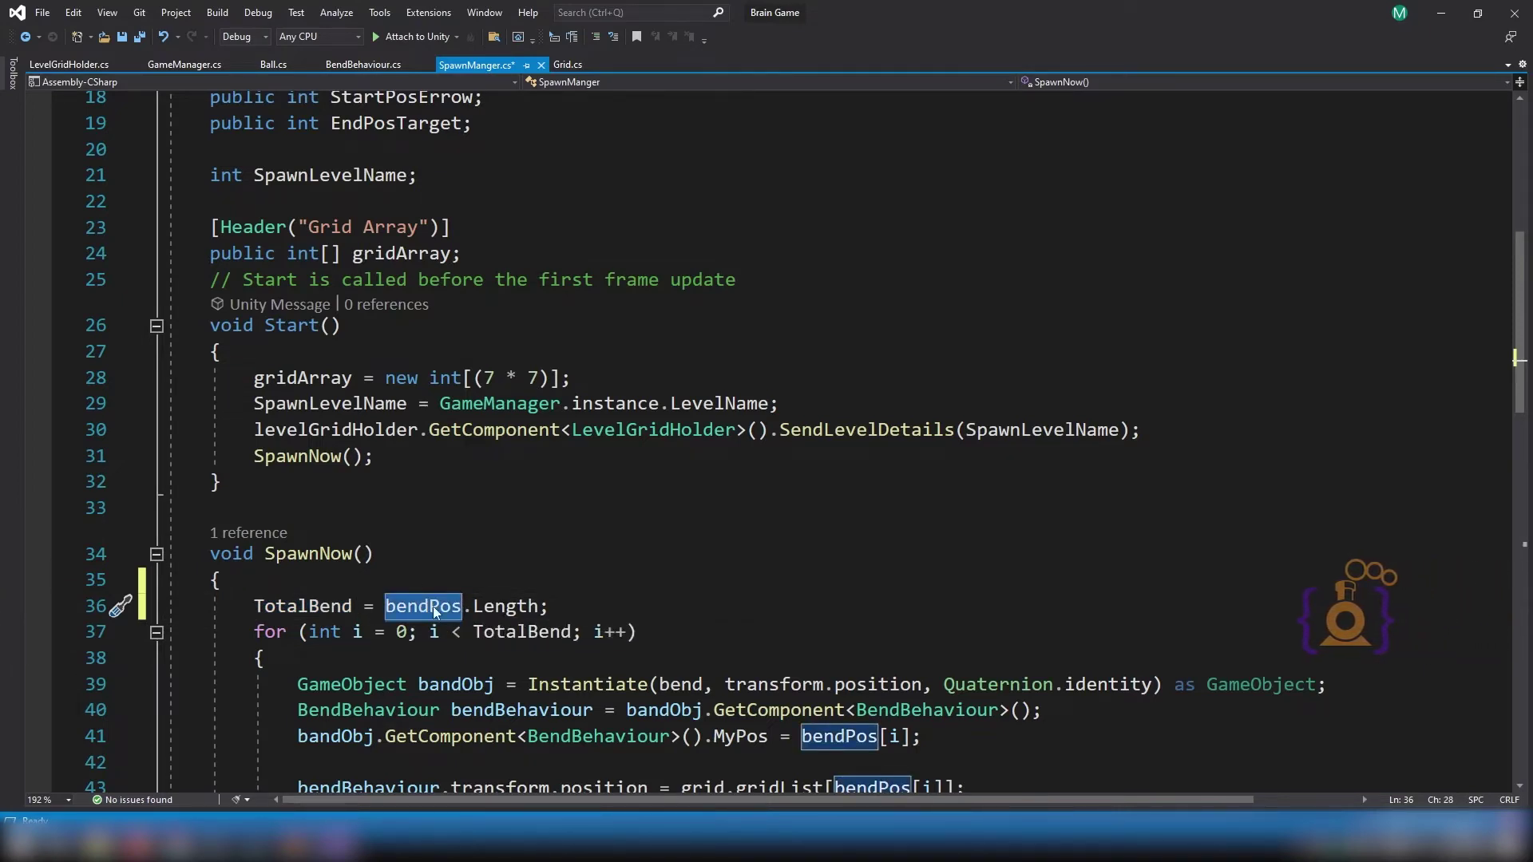
double_click(303, 607)
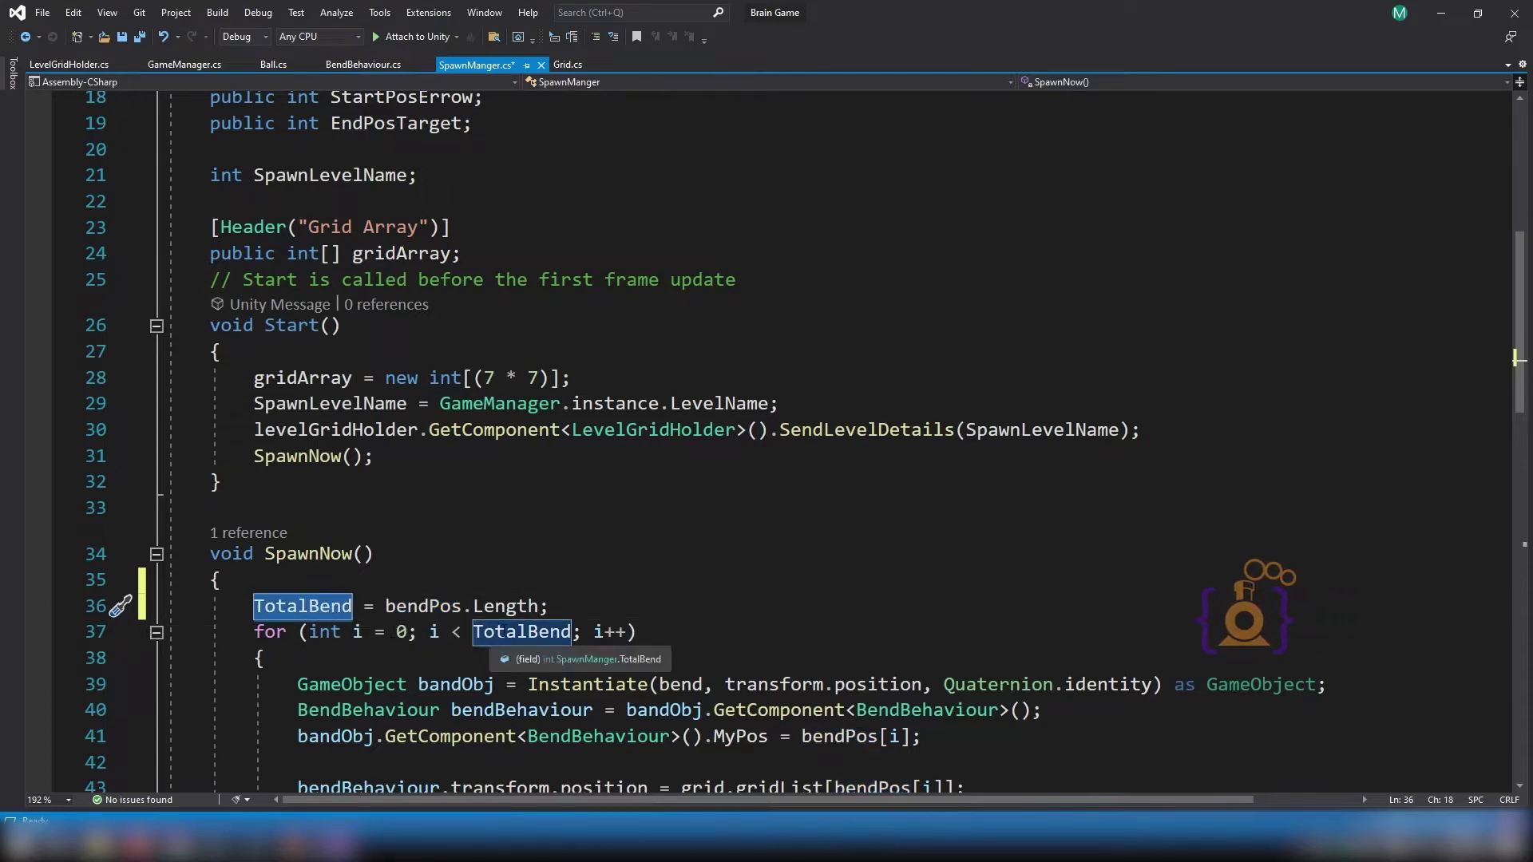
left_click(526, 631)
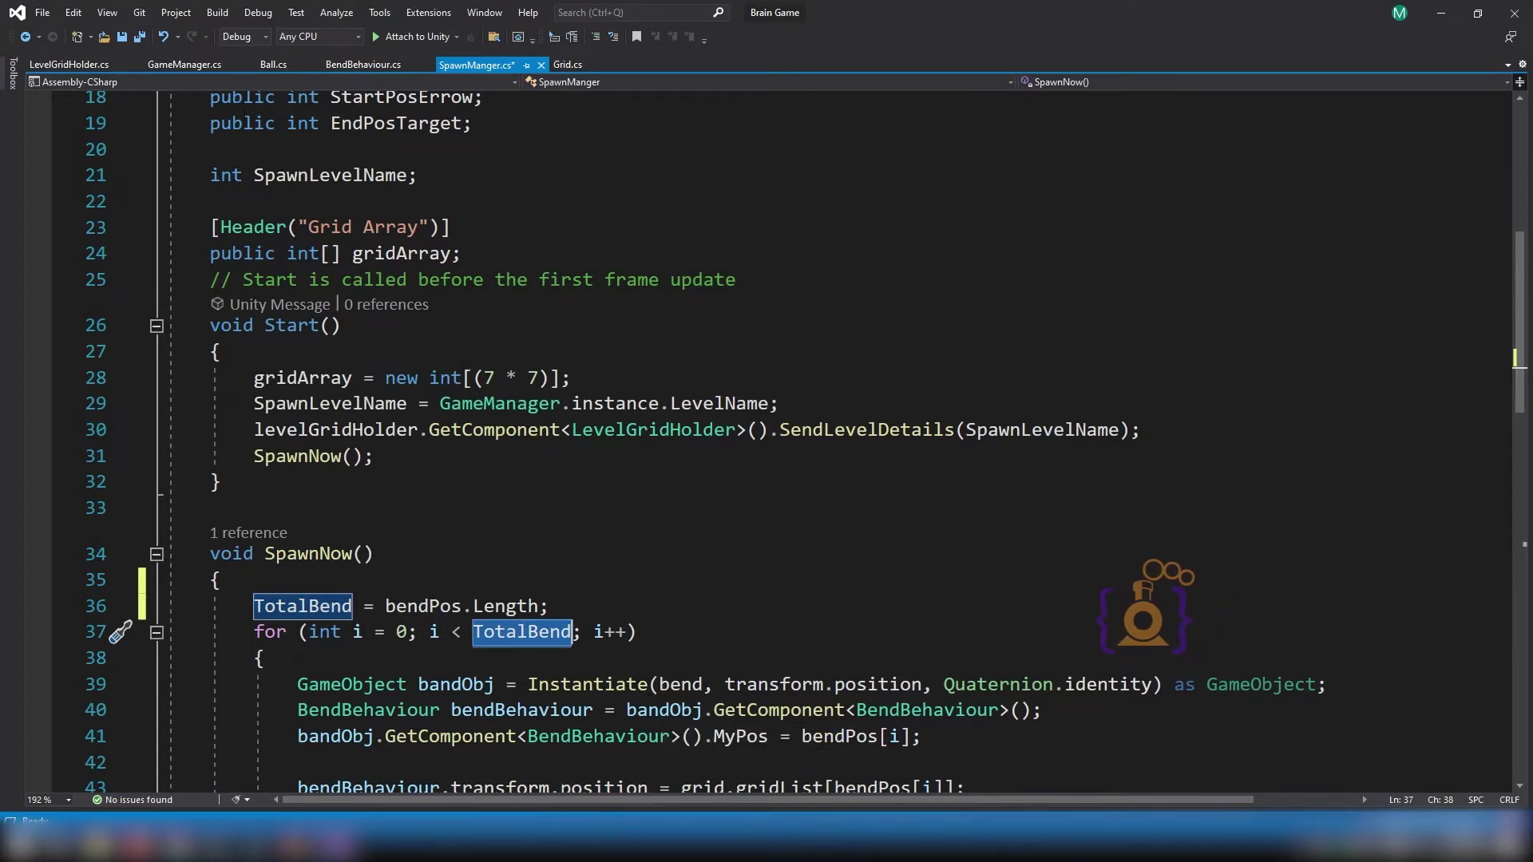
left_click(78, 64)
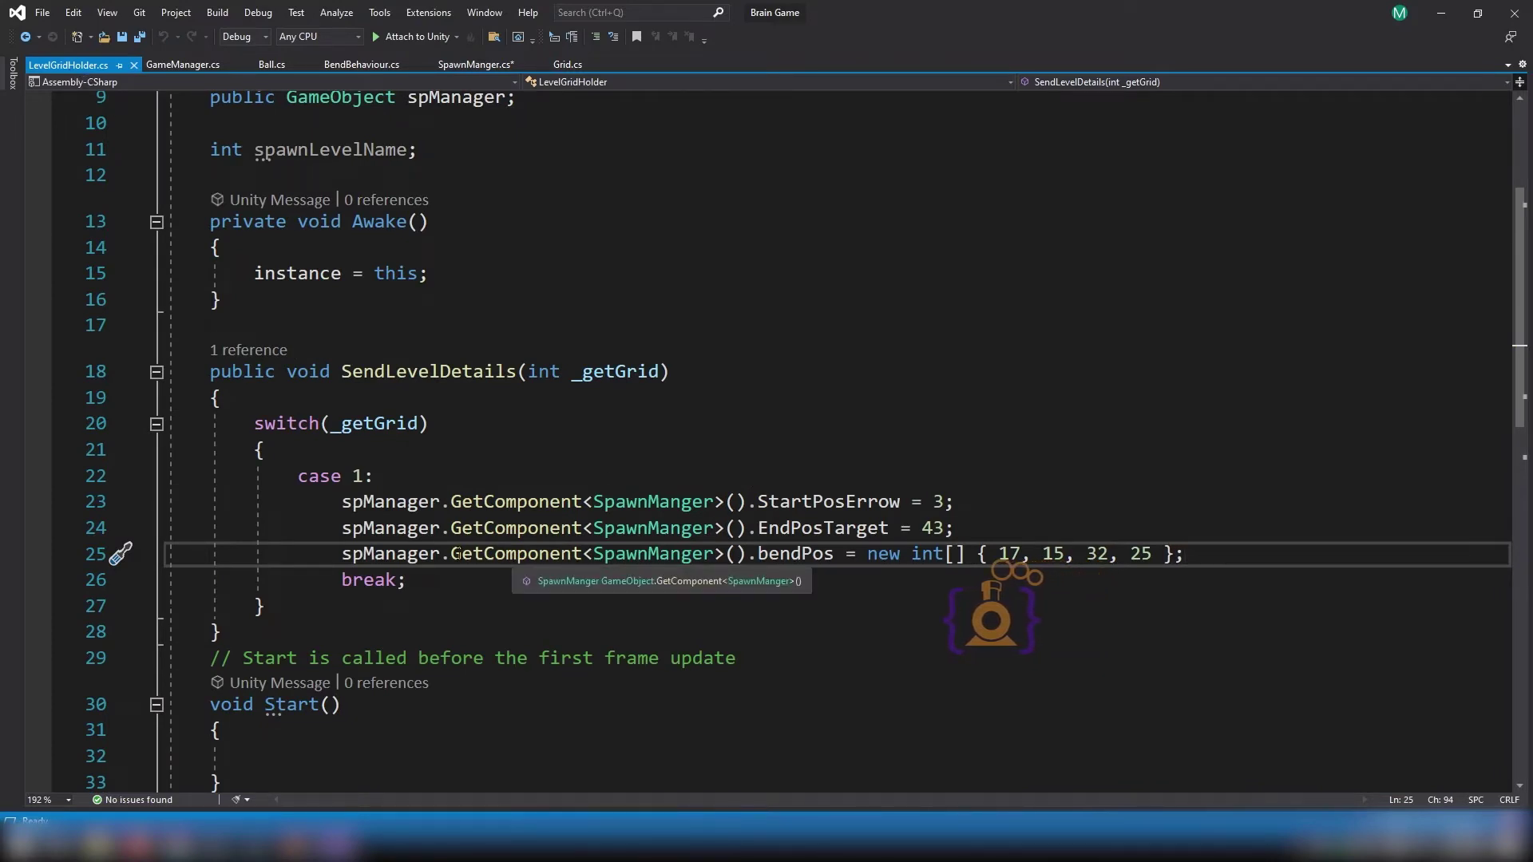
double_click(772, 560)
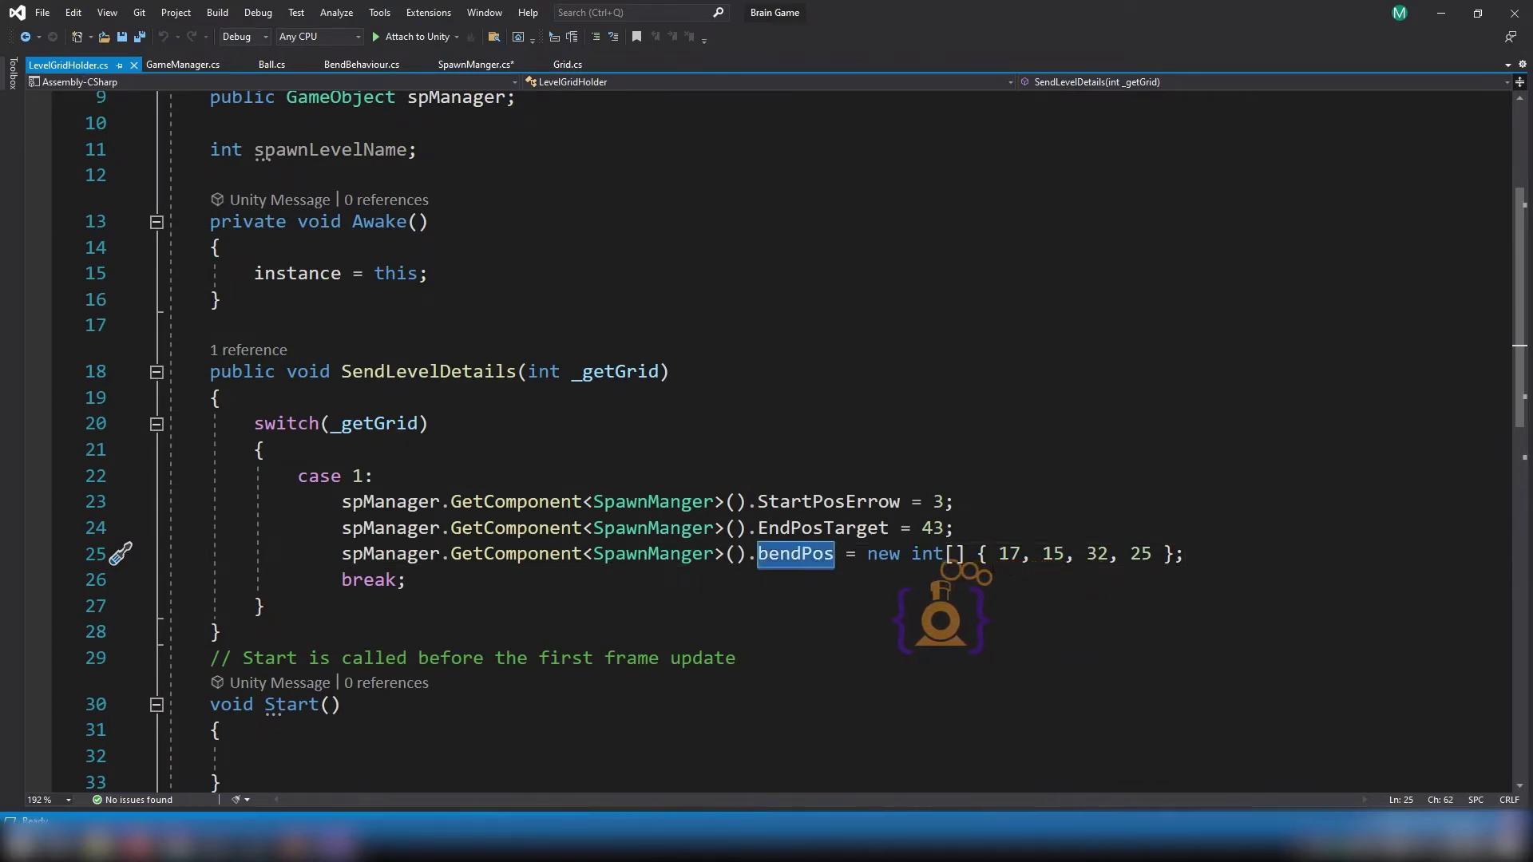
double_click(358, 476)
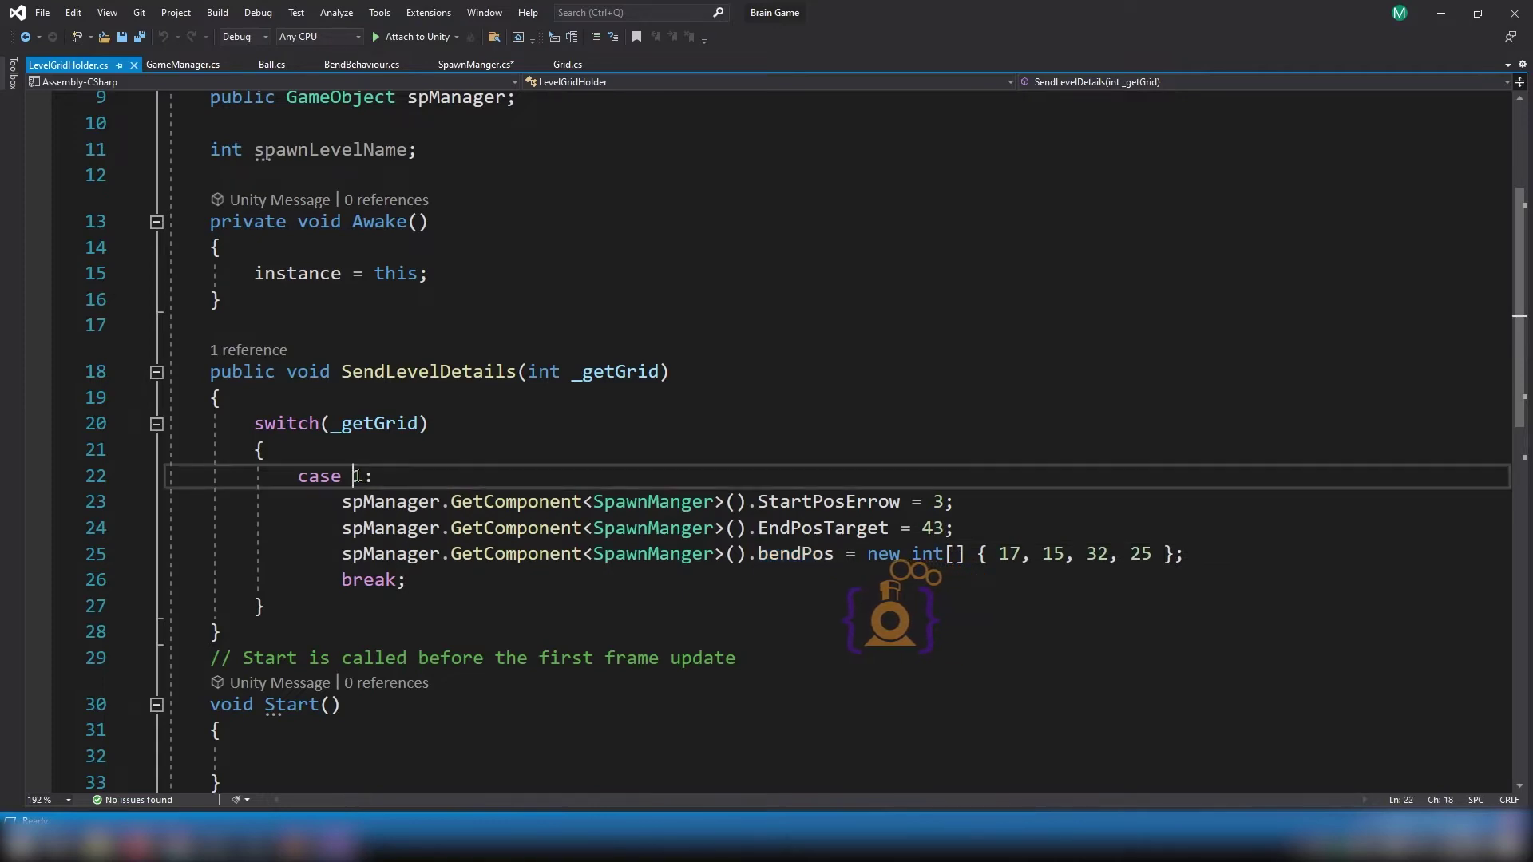
scroll(122, 476, "down", 3, "ctrl")
scroll(121, 475, "up", 3, "ctrl")
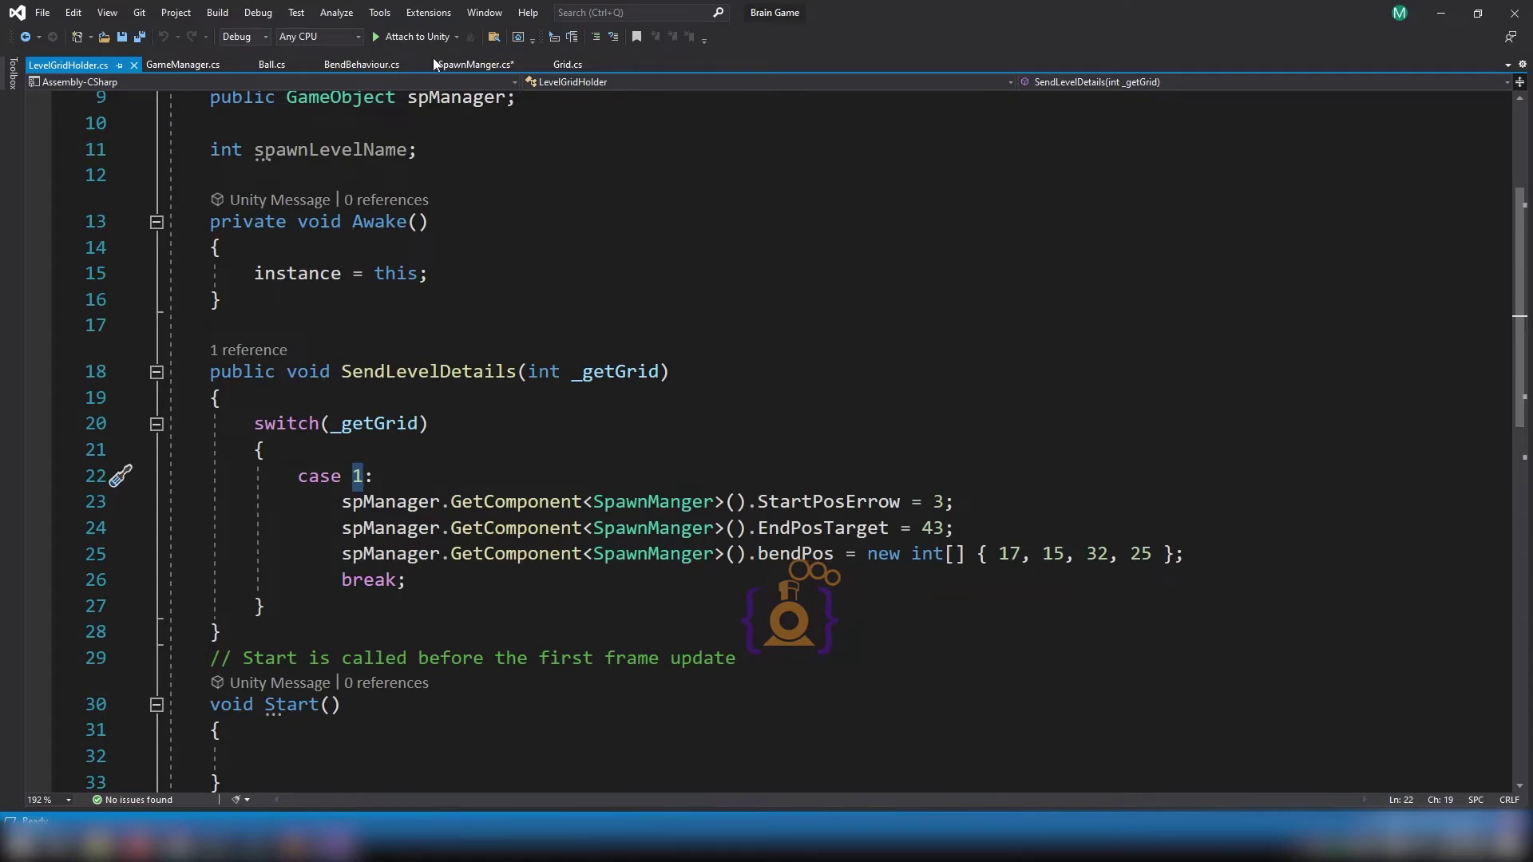
mouse_move(429, 541)
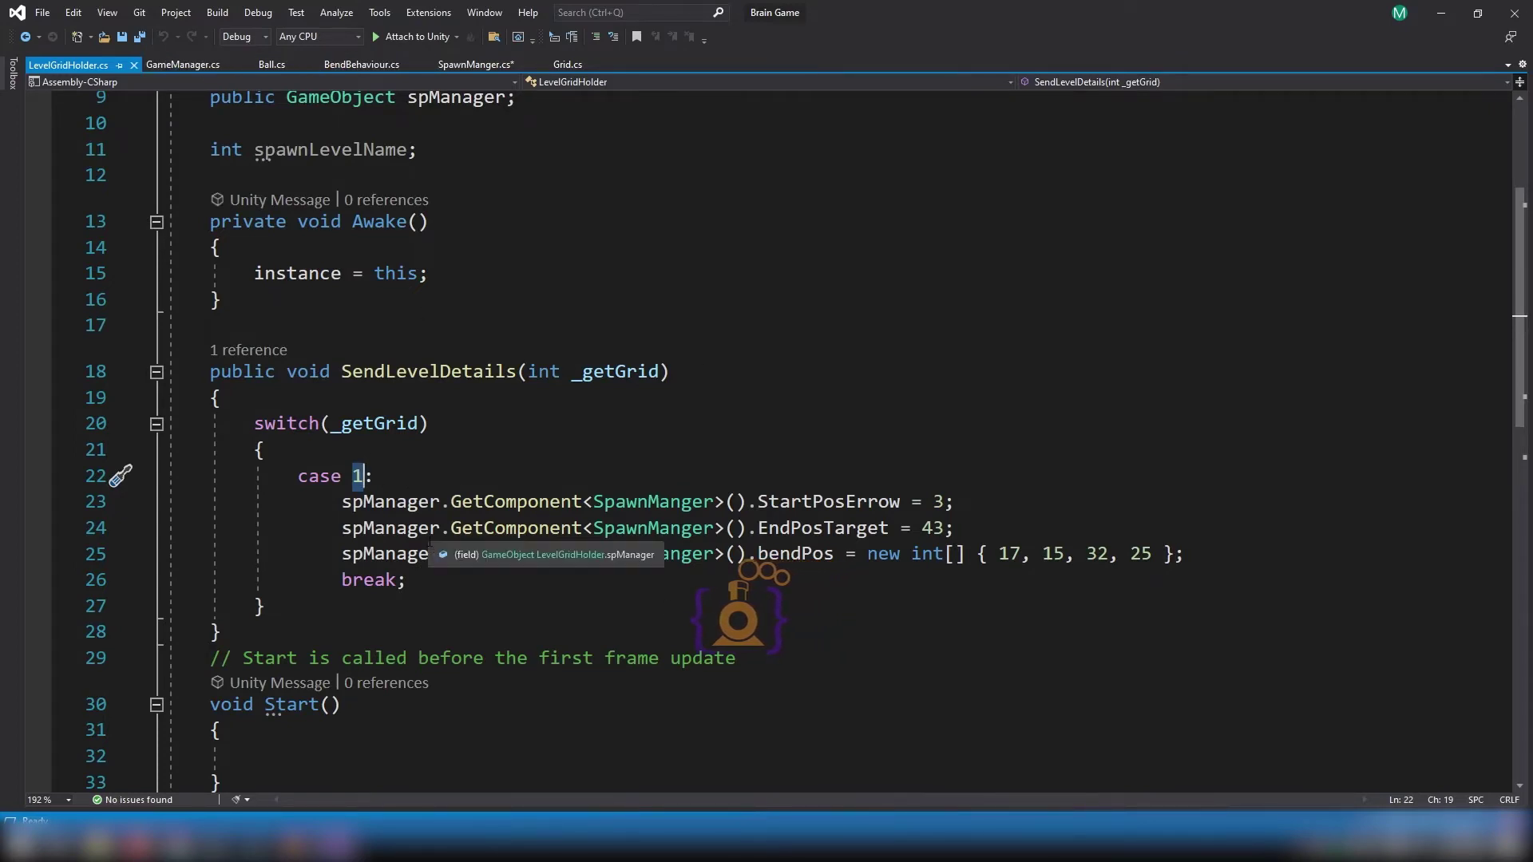
mouse_move(360, 478)
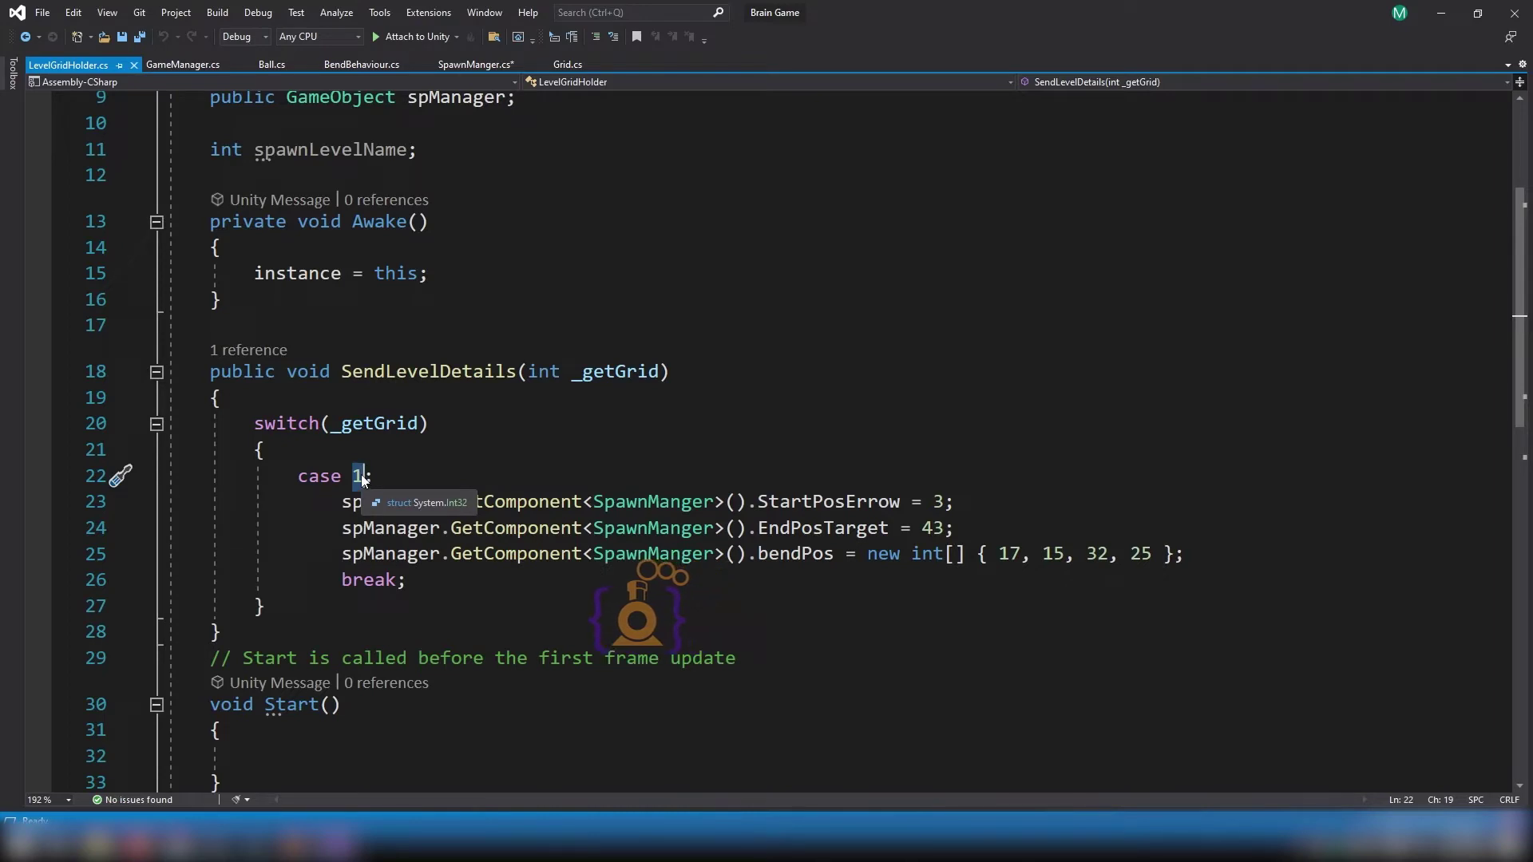
double_click(349, 430)
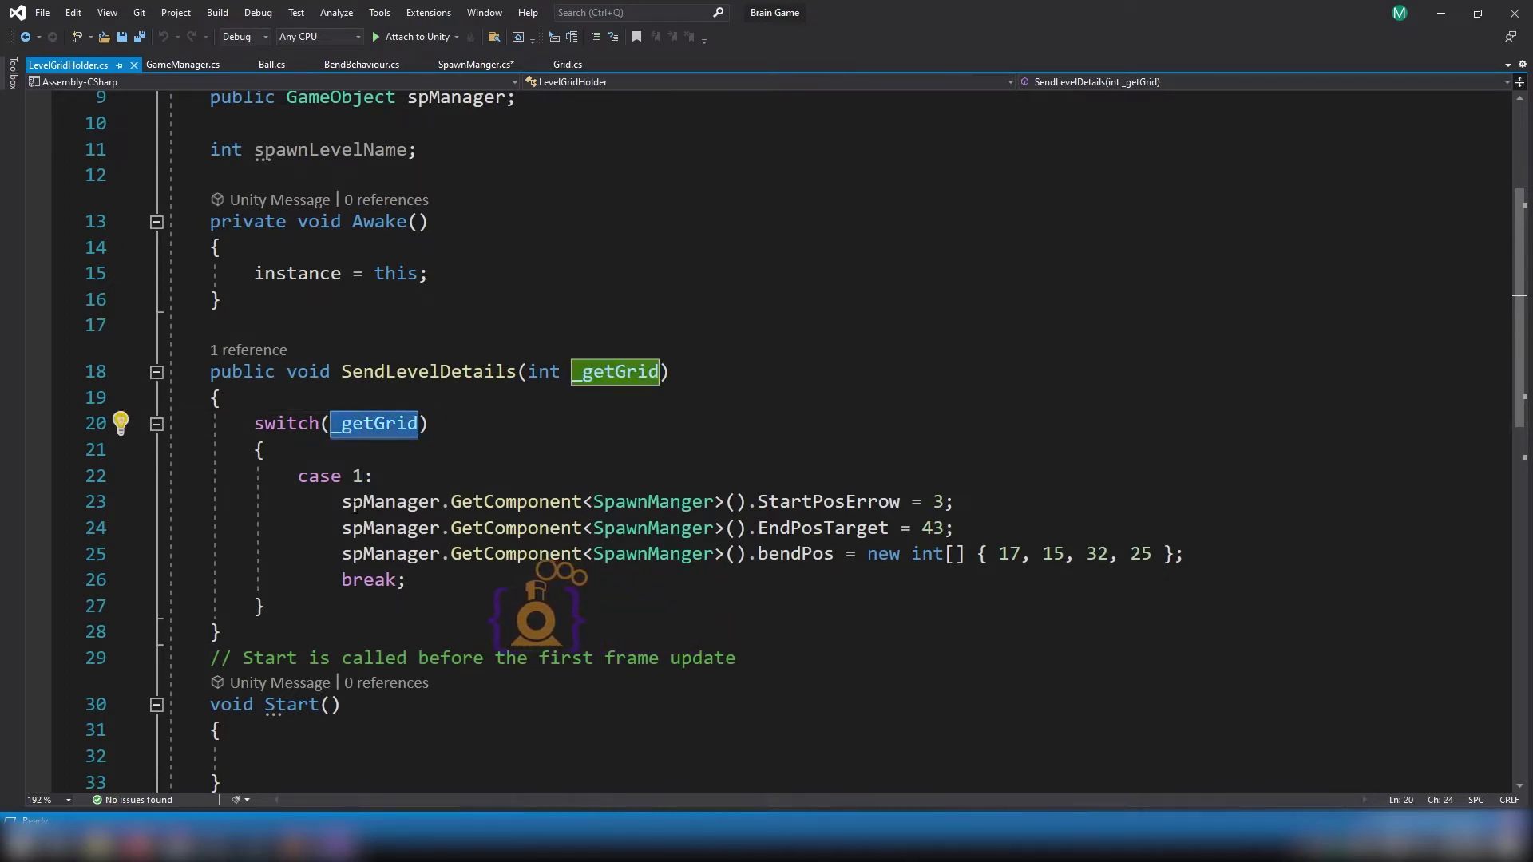
left_click(358, 478)
double_click(358, 477)
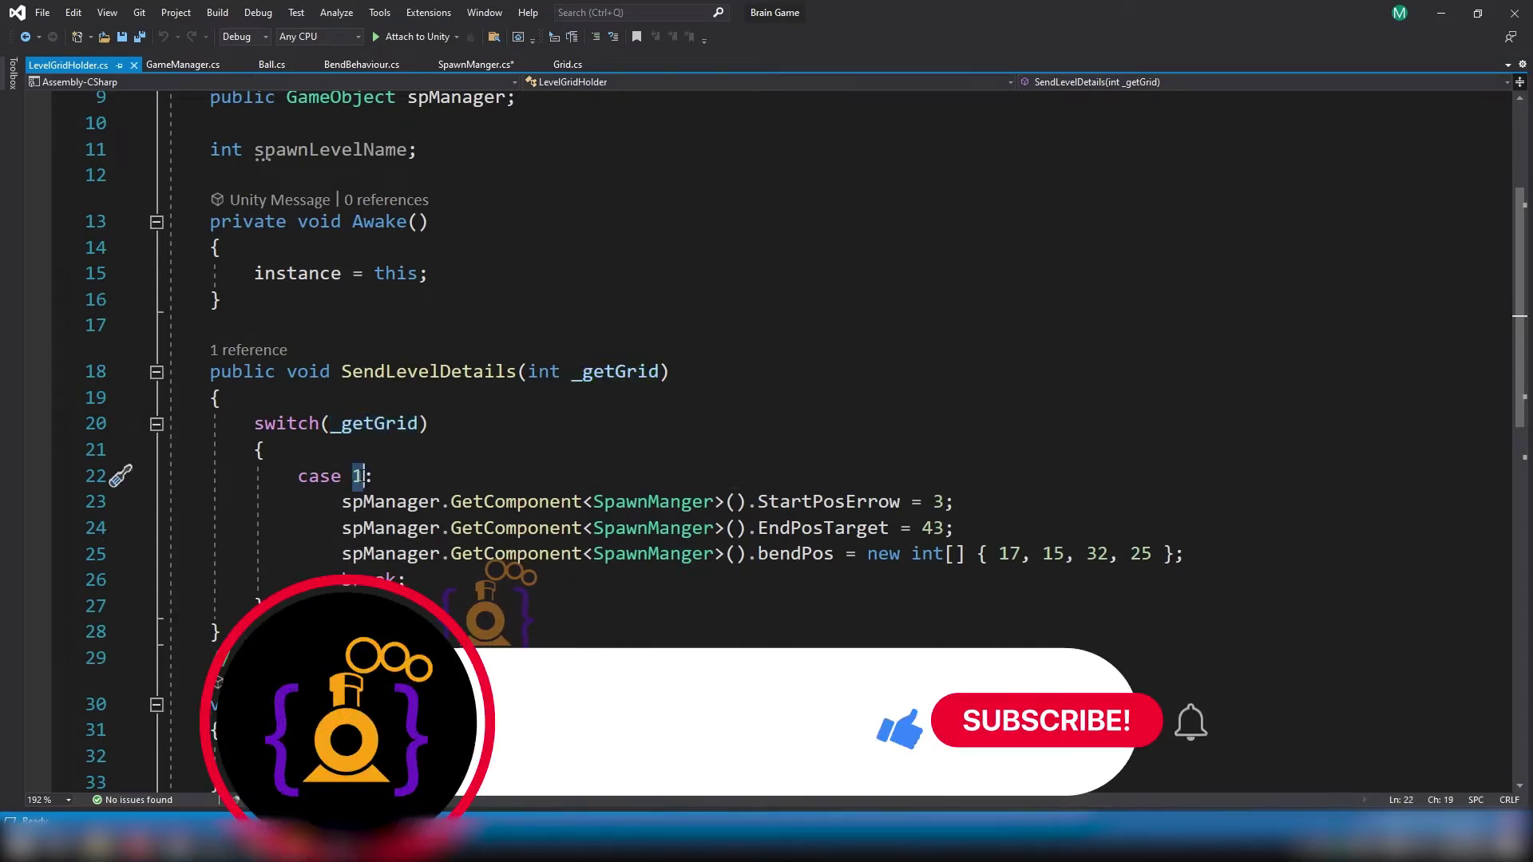
left_click(407, 580)
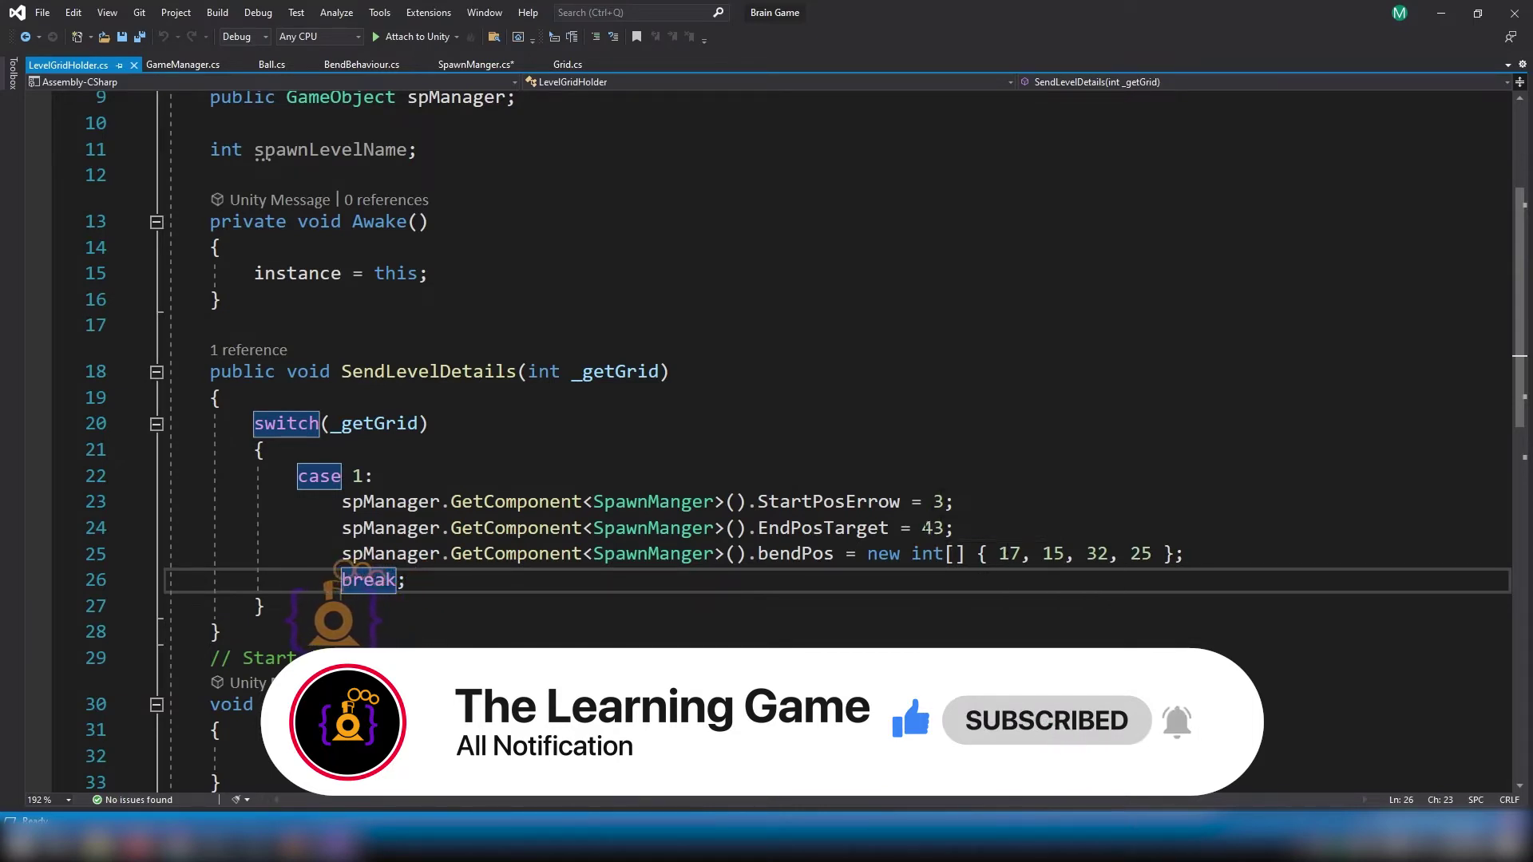
left_click(924, 528)
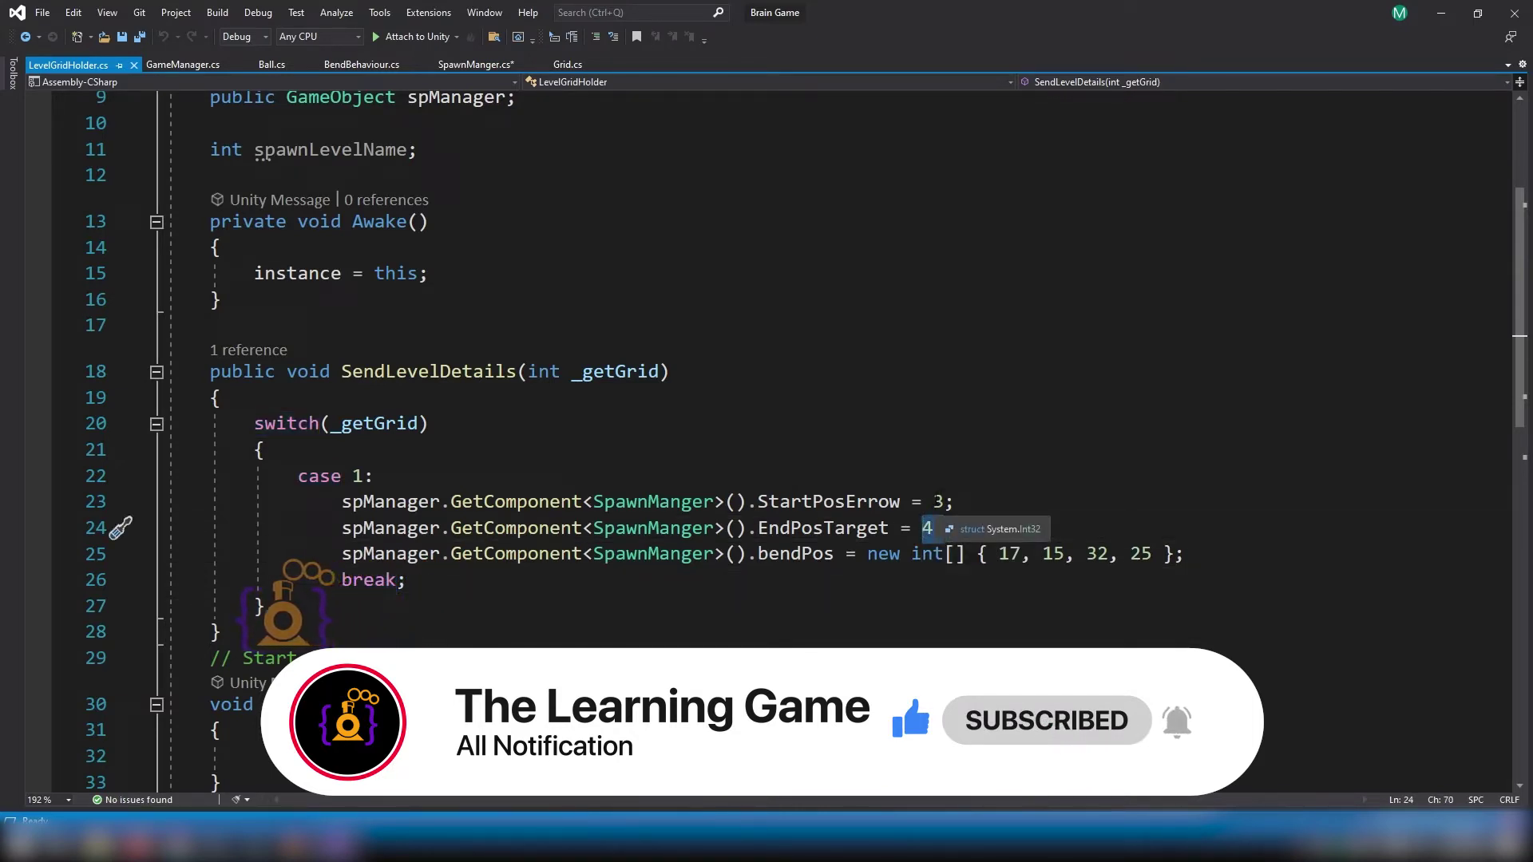
left_click(934, 501)
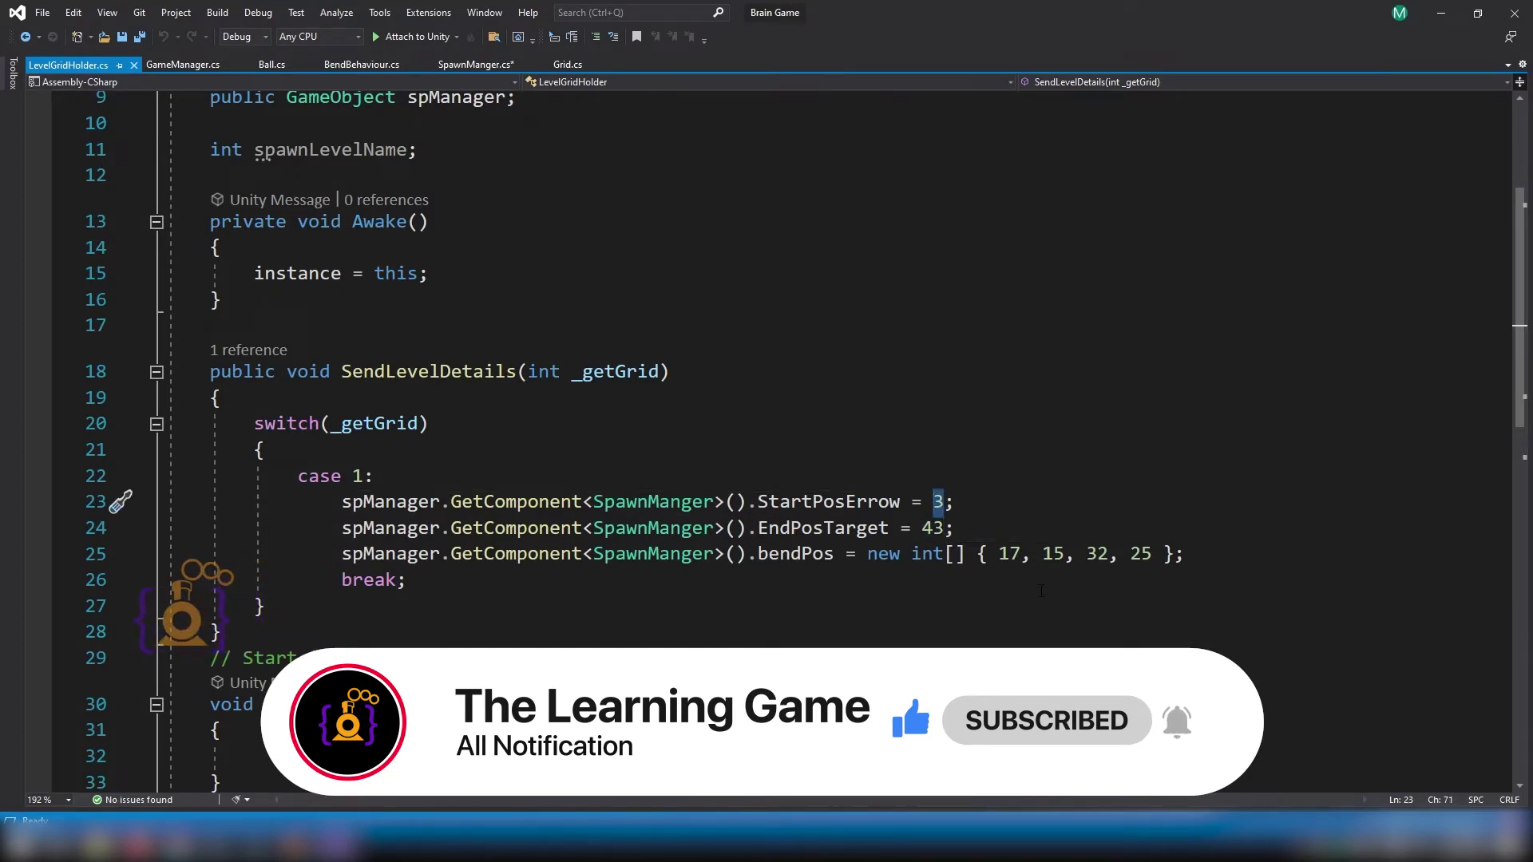
left_click(934, 581)
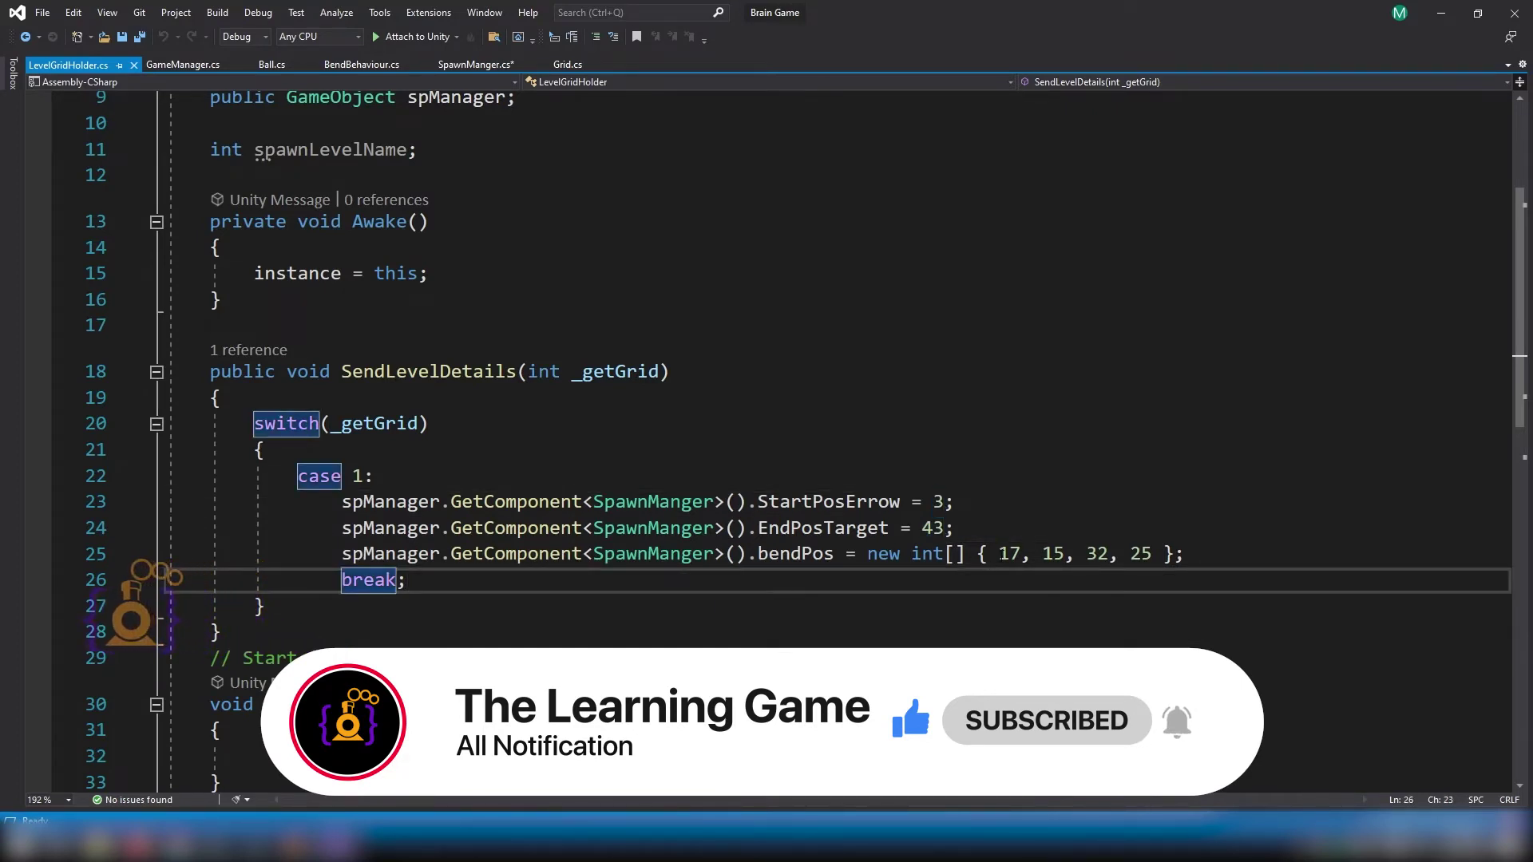
left_click(998, 554)
left_click(1043, 553)
double_click(1053, 553)
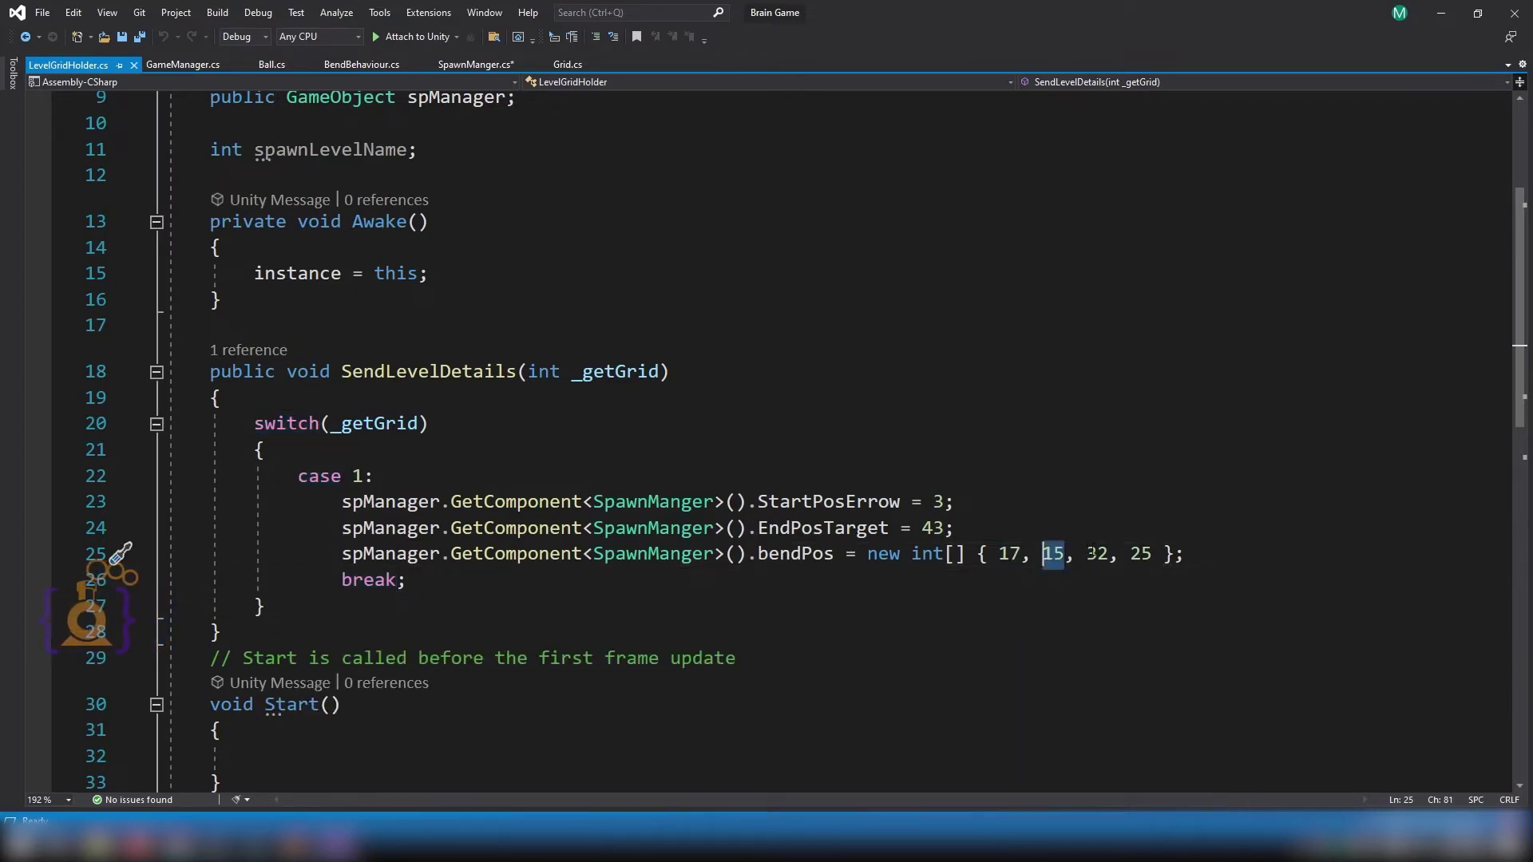
double_click(1097, 553)
double_click(1141, 554)
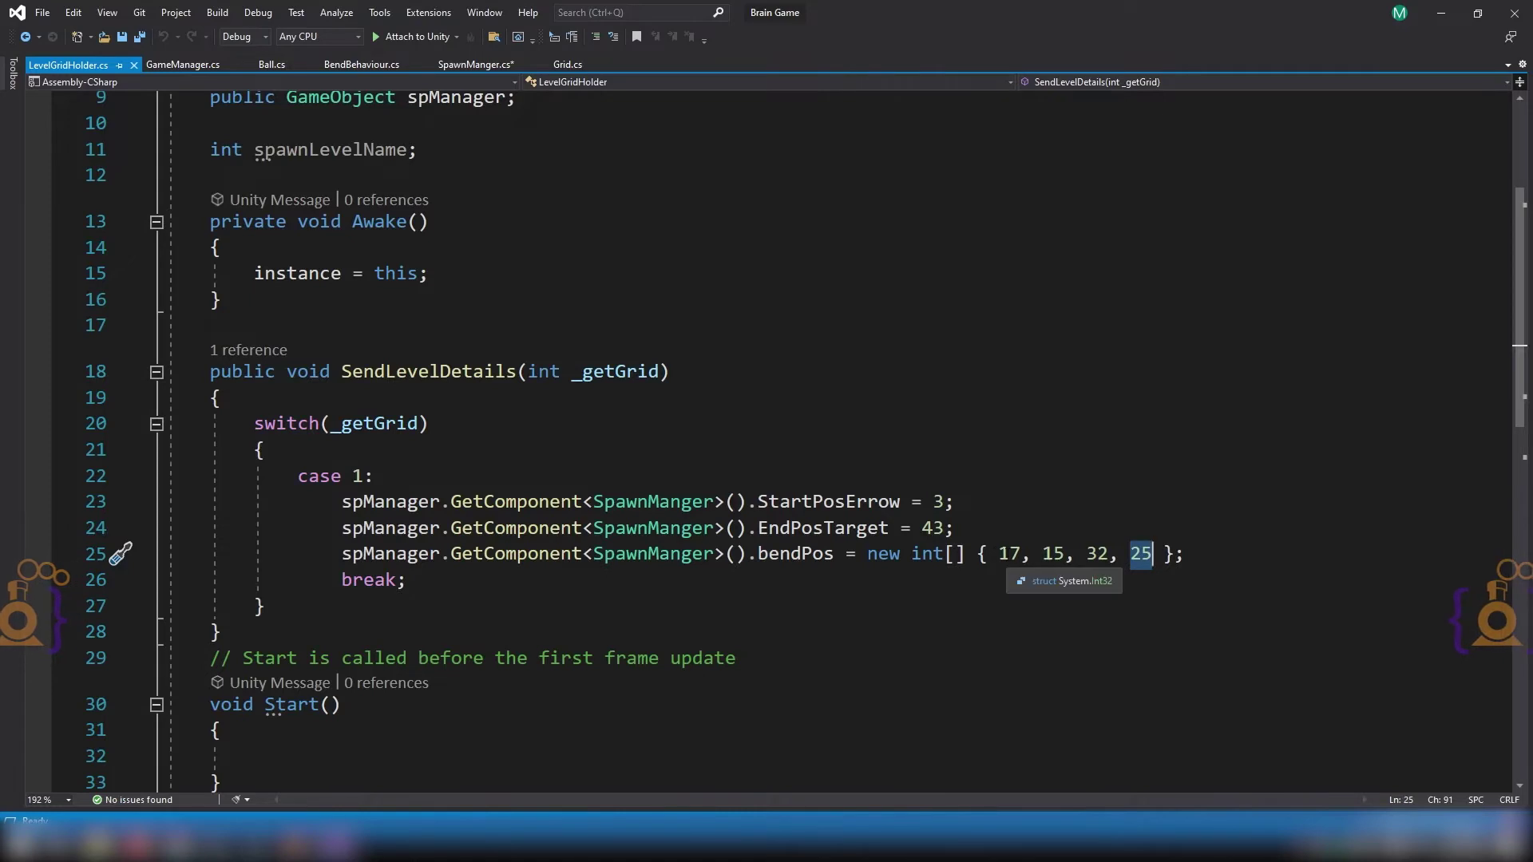
double_click(1009, 554)
double_click(1052, 553)
double_click(1097, 553)
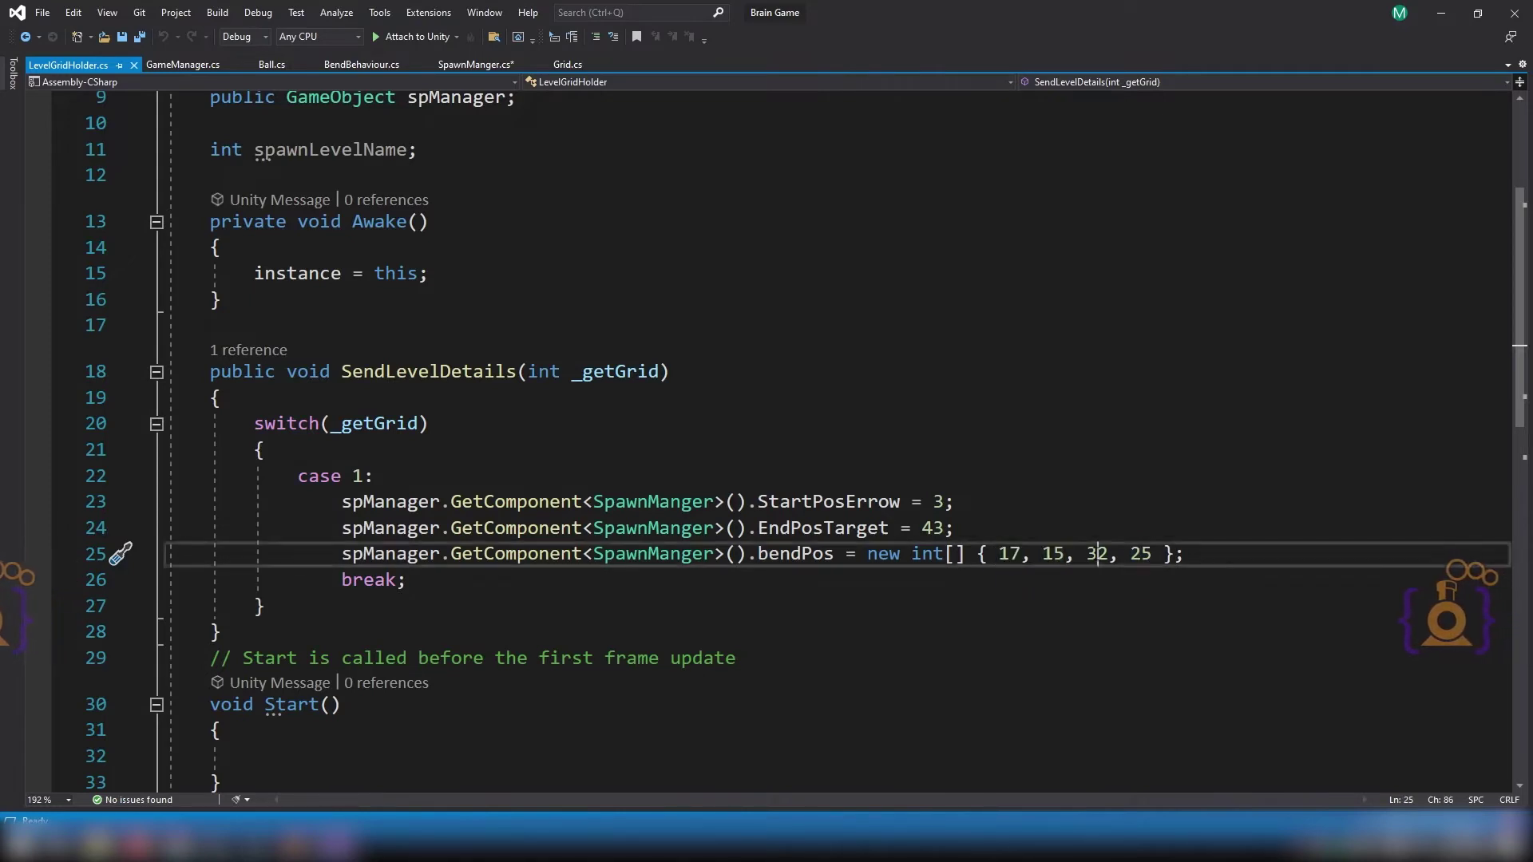
double_click(1140, 553)
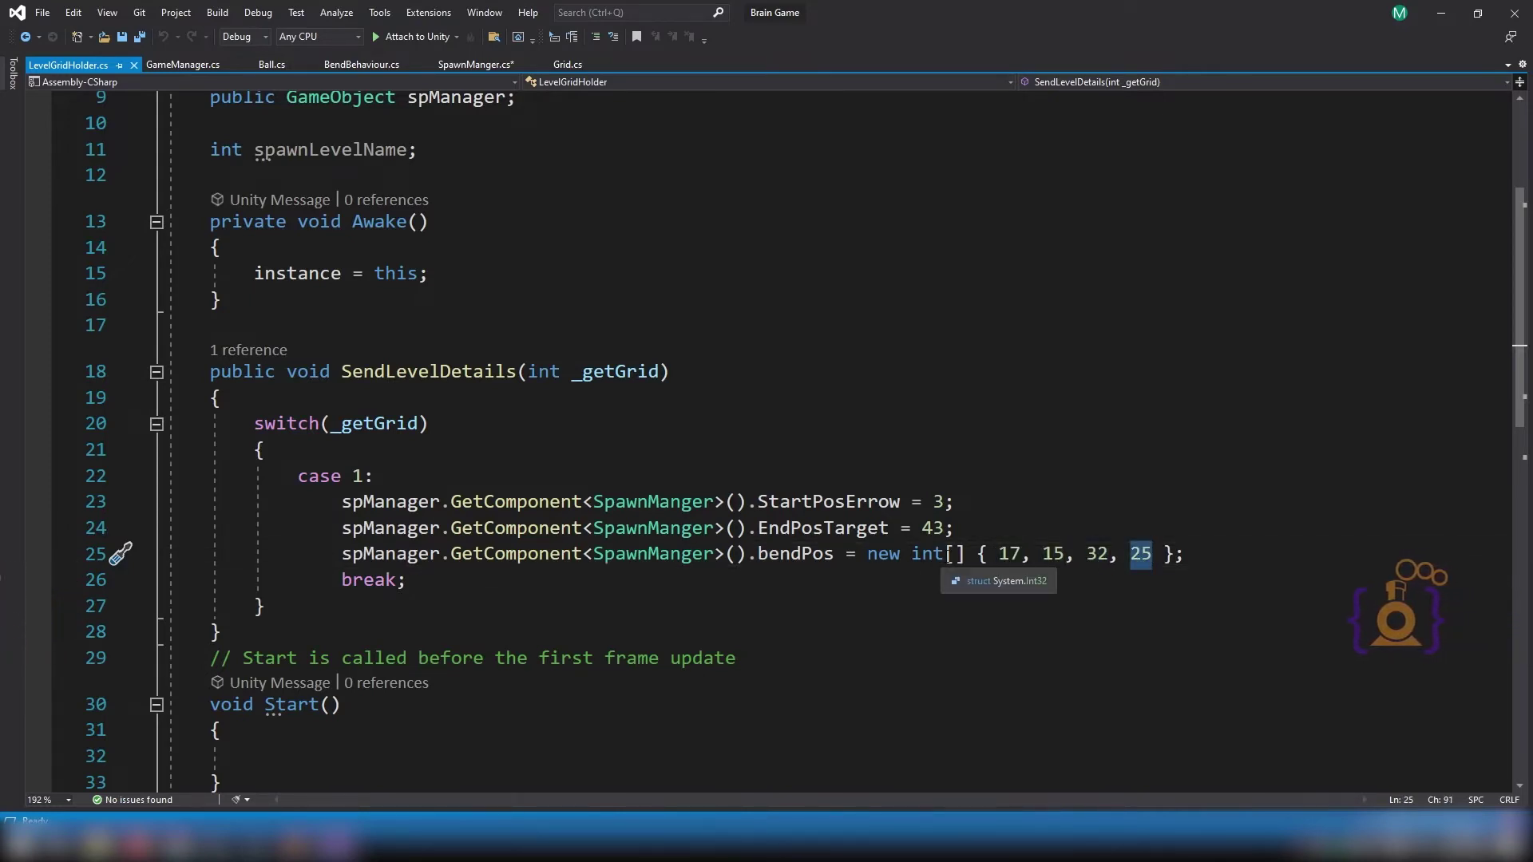
double_click(793, 554)
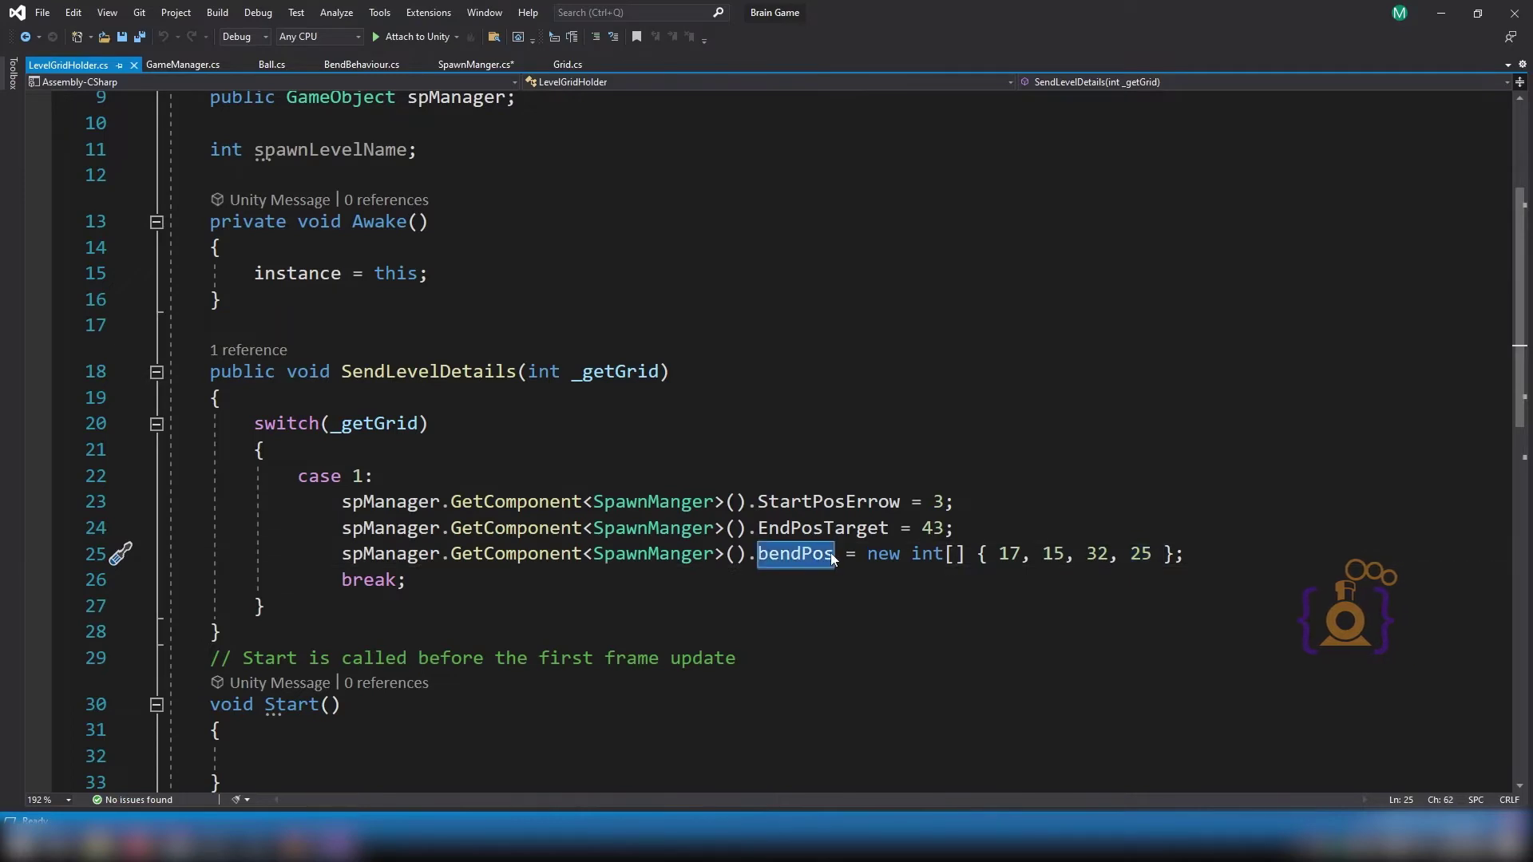
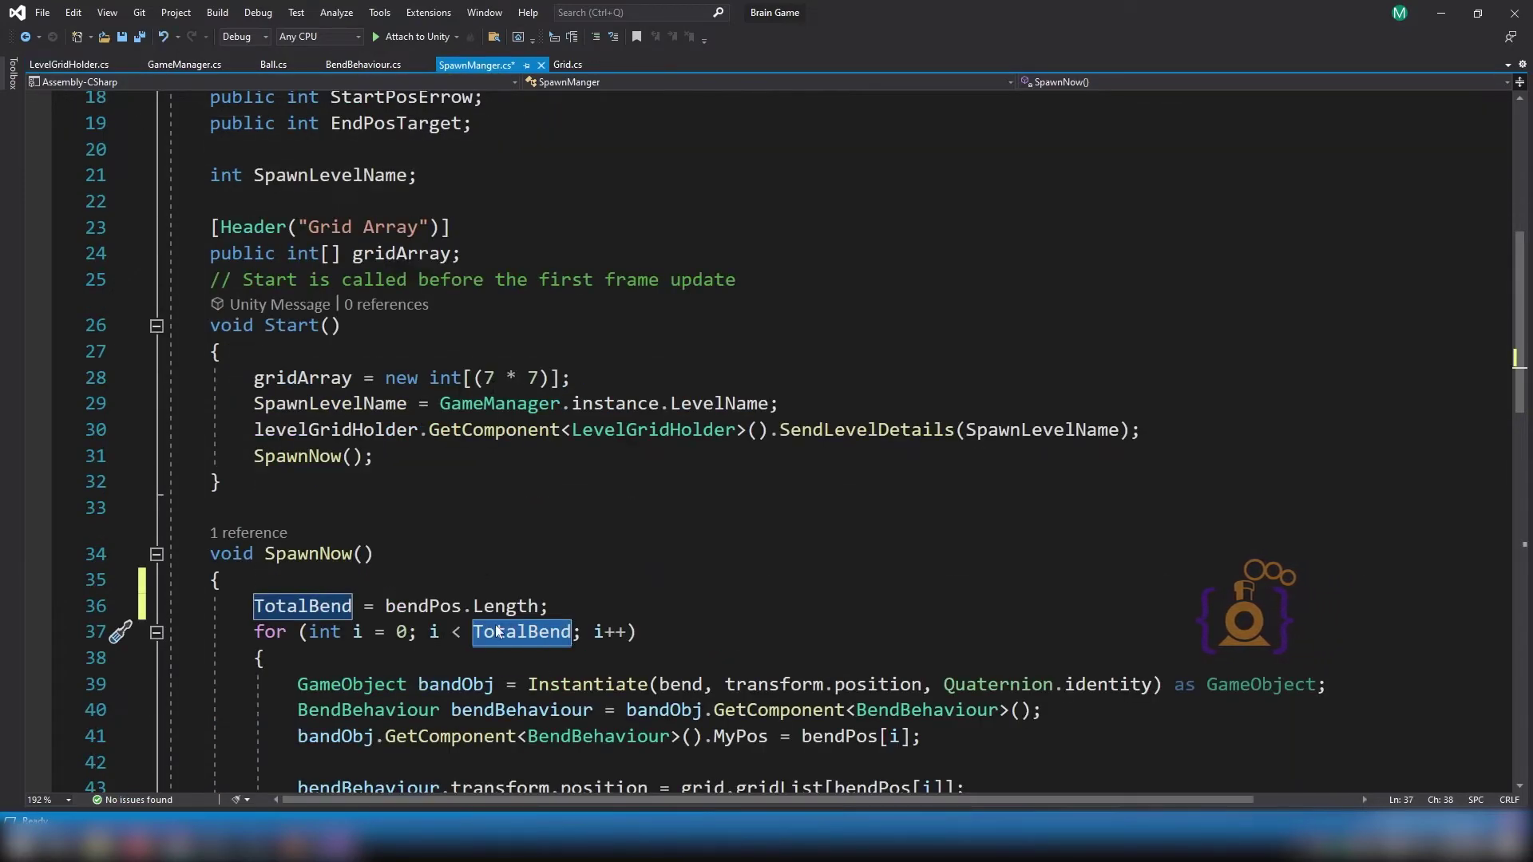
Review how SpawnNow uses the bendPos array, save SpawnManger.cs, and return to Unity.
left_click(431, 606)
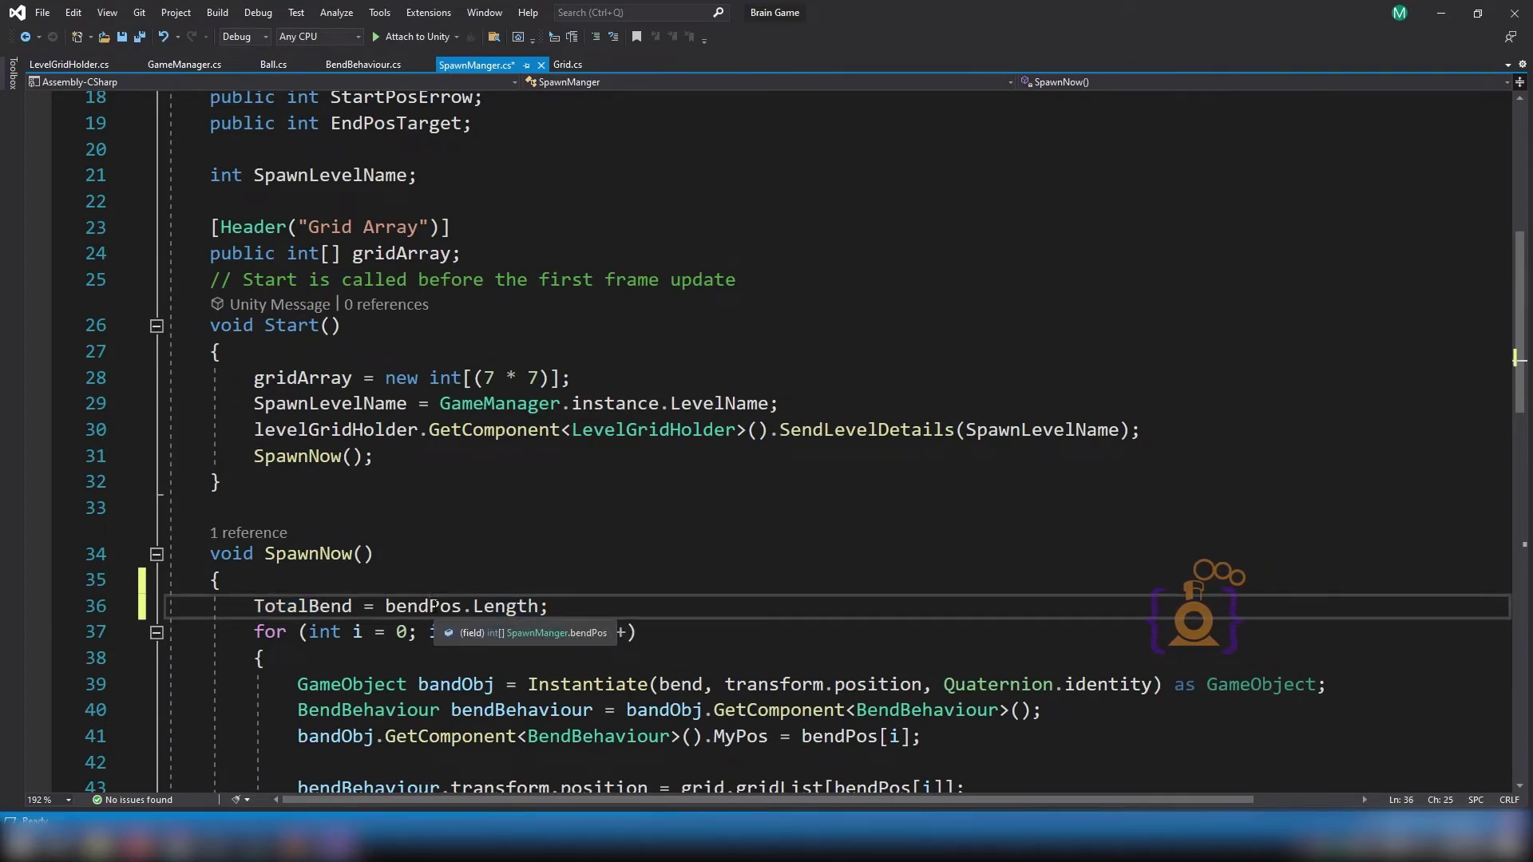
scroll(479, 682, "down", 1)
scroll(479, 683, "down", 1)
key("ctrl+s")
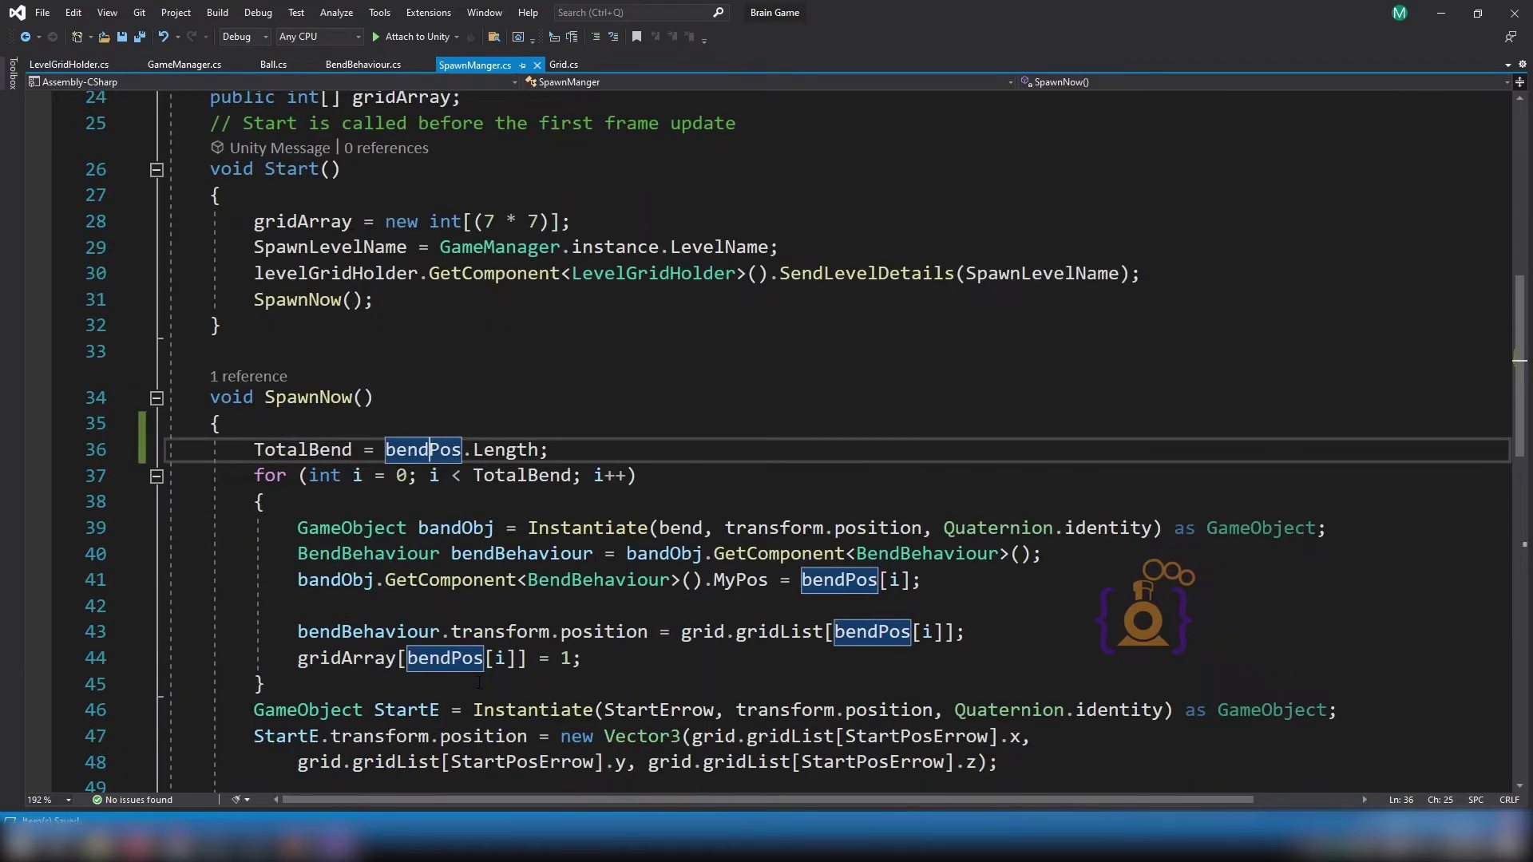
key("alt+Tab")
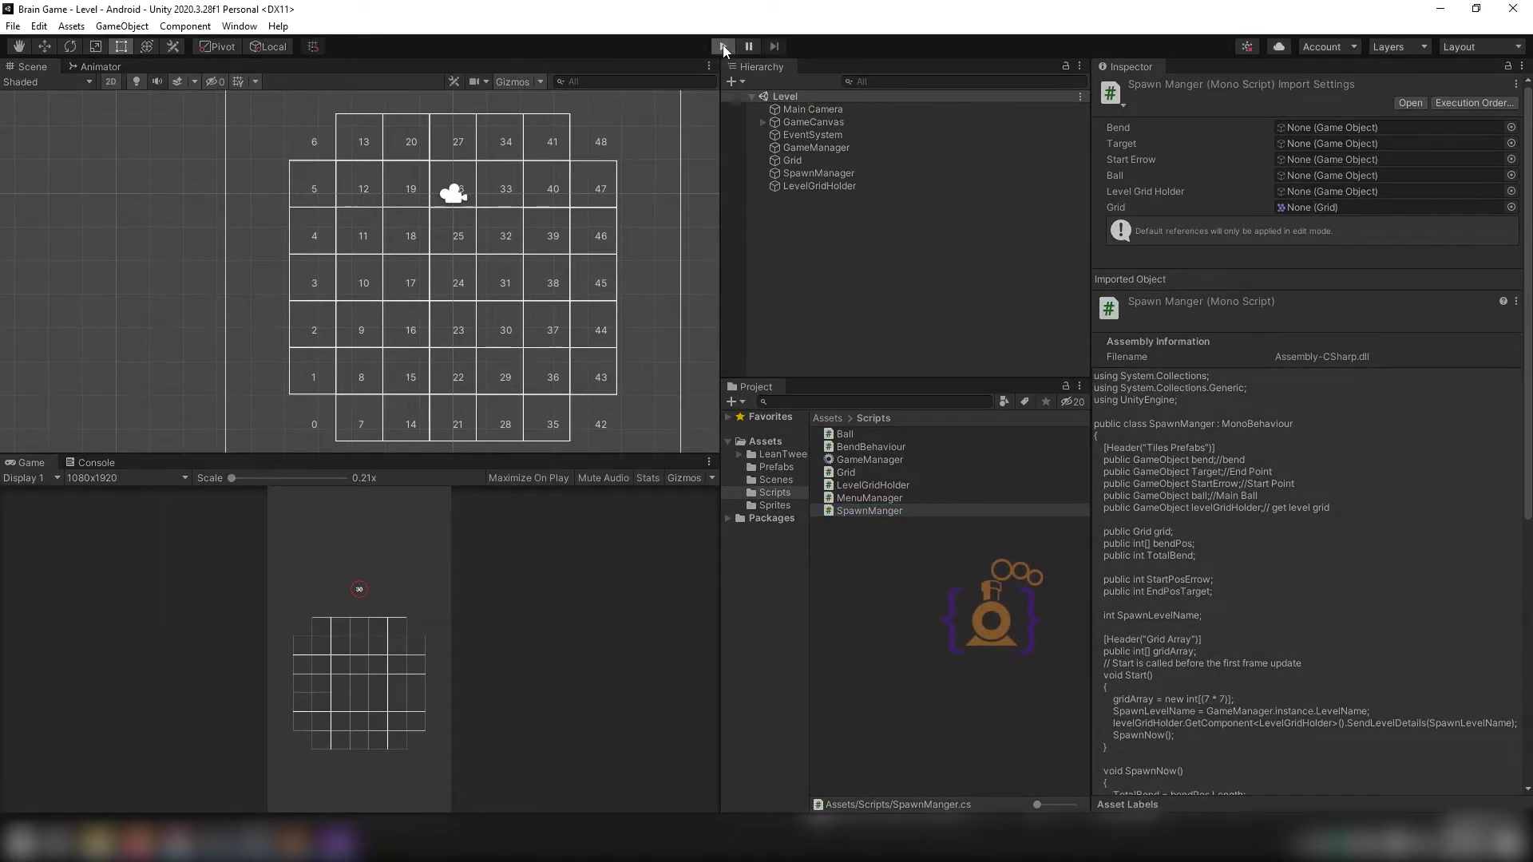
Play the level to watch four bends, start, target and ball spawn, then return to Visual Studio.
left_click(723, 48)
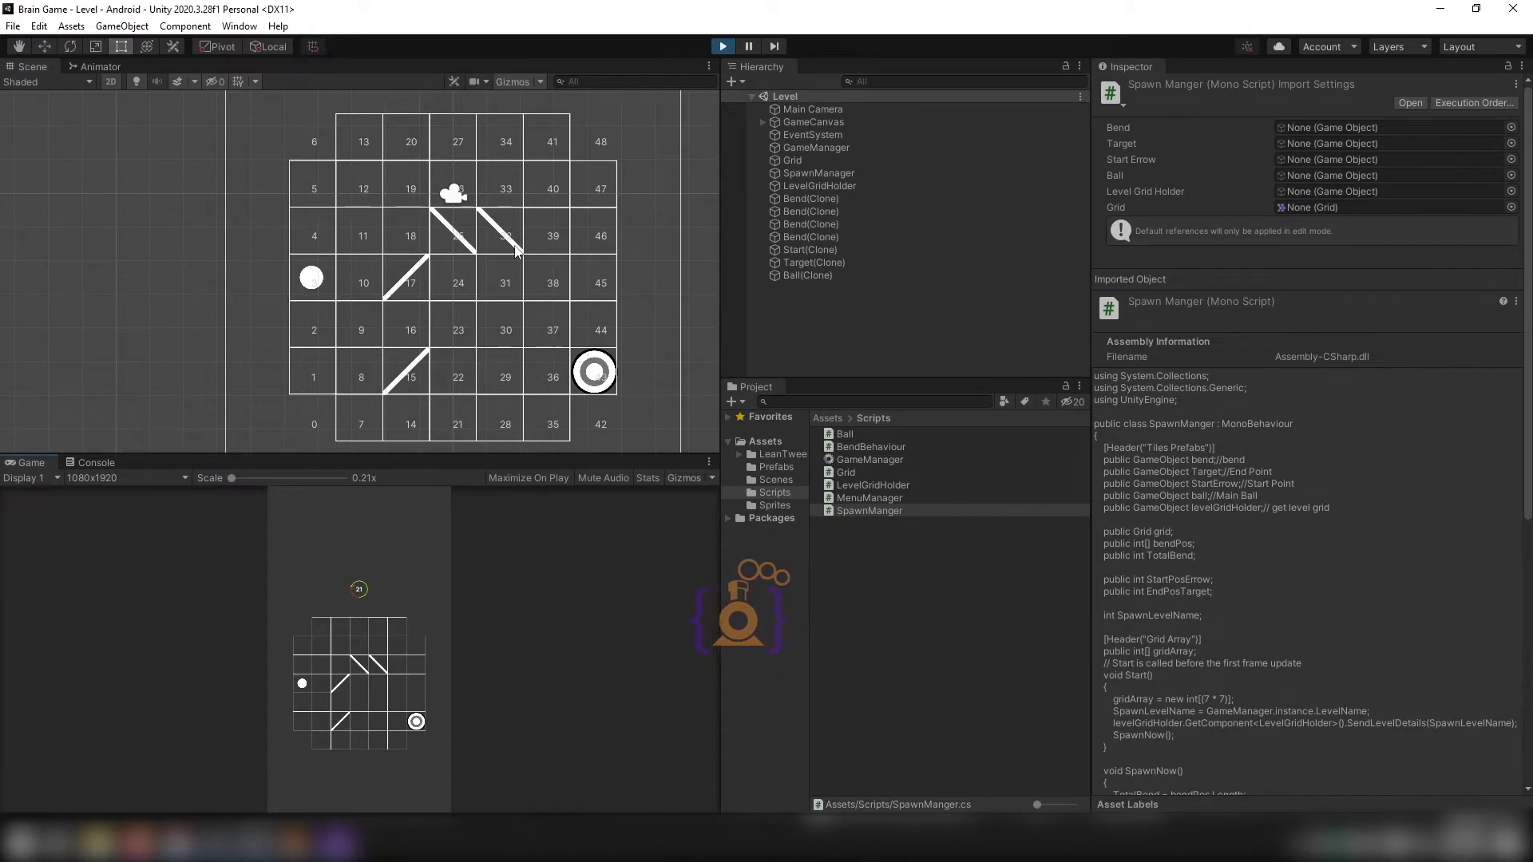
left_click(339, 842)
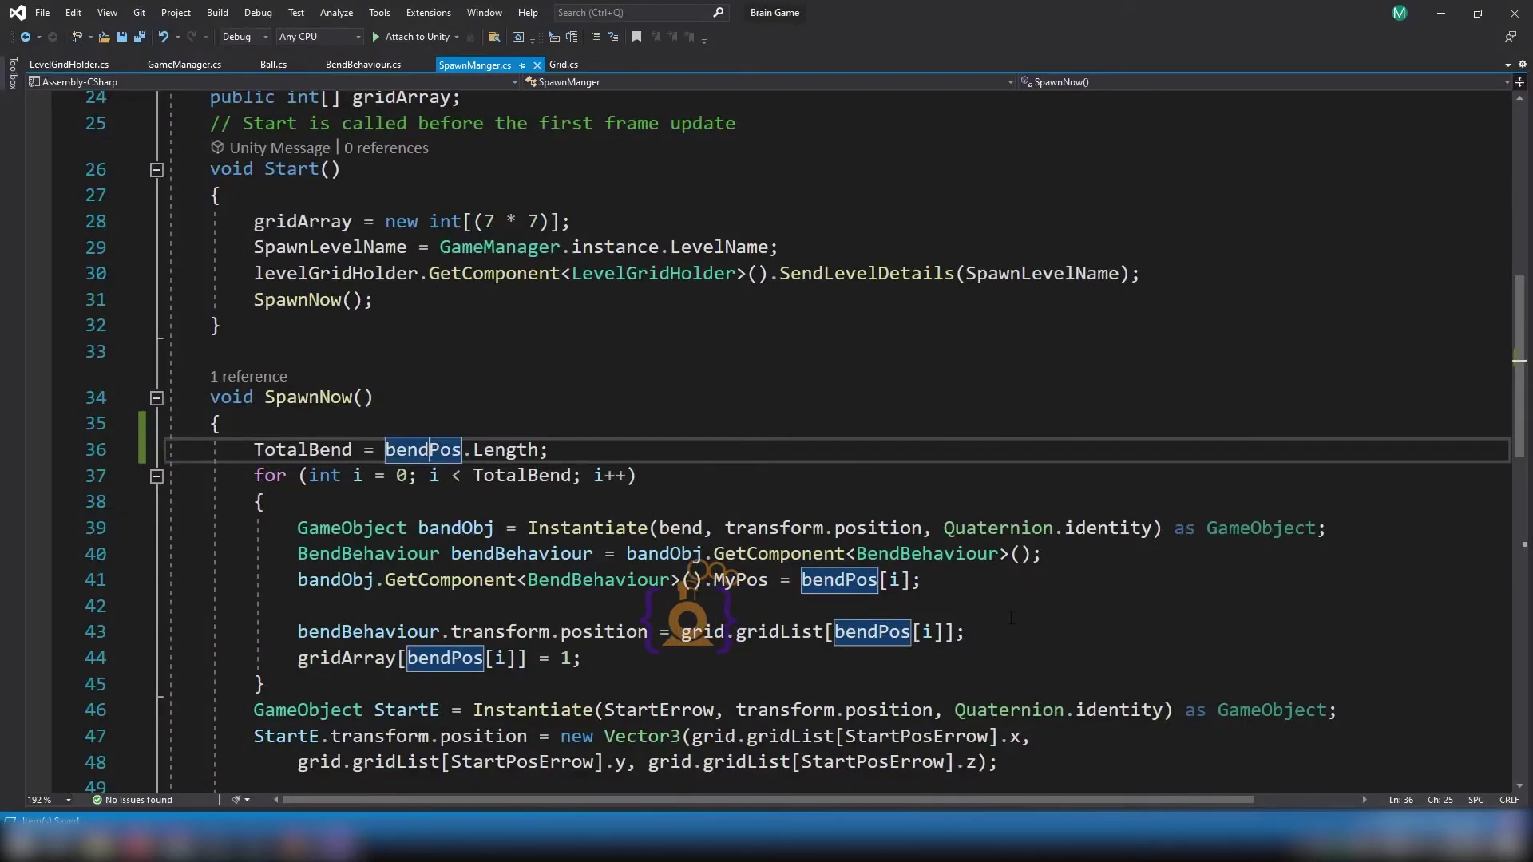
In LevelGridHolder.cs case 1, change the third bendPos entry from 32 to 31.
left_click(69, 63)
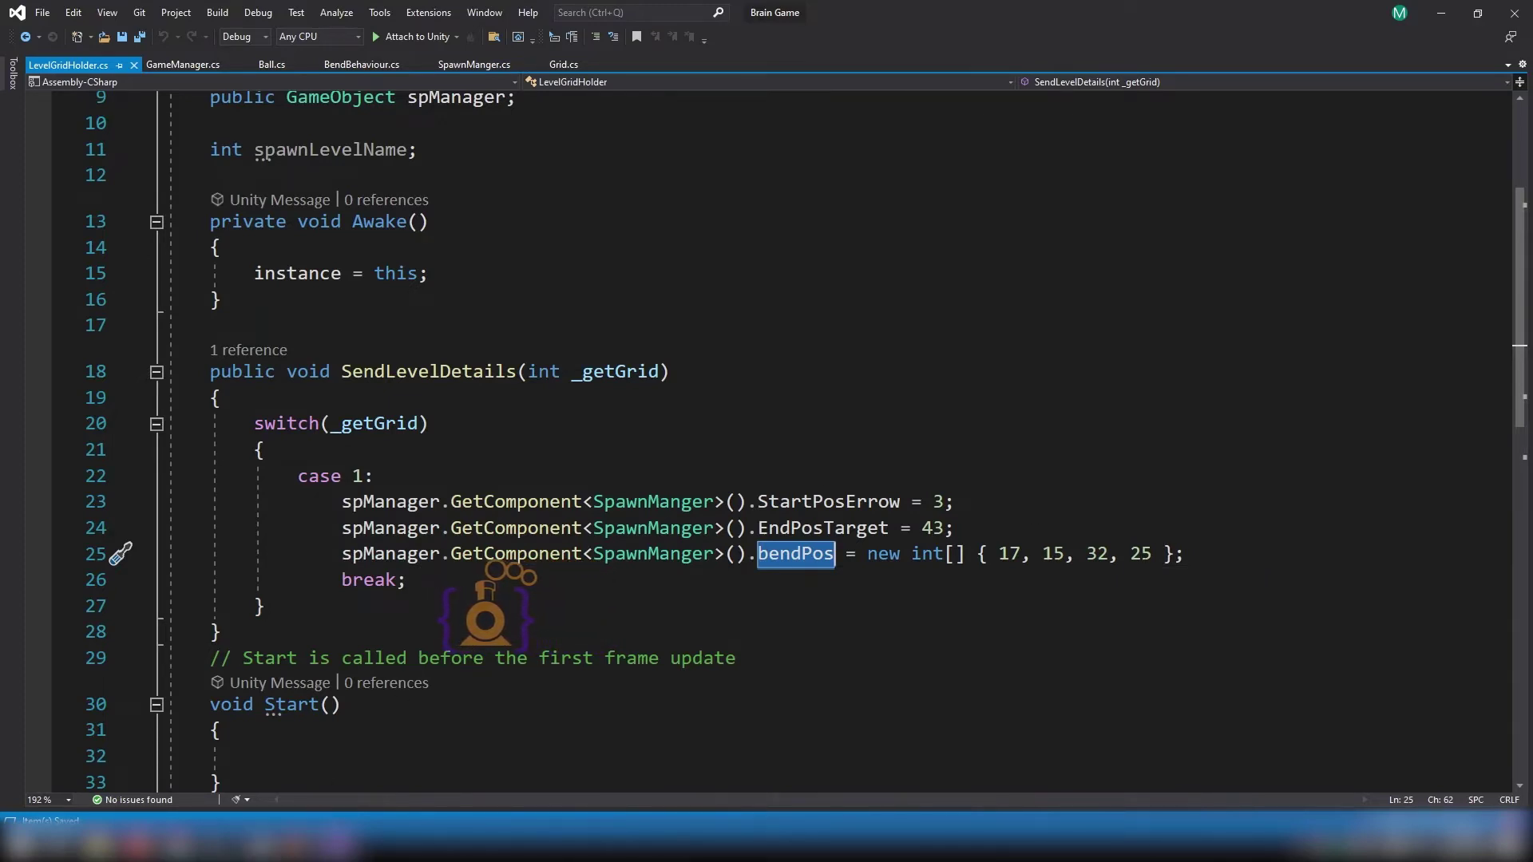
key("alt+Tab")
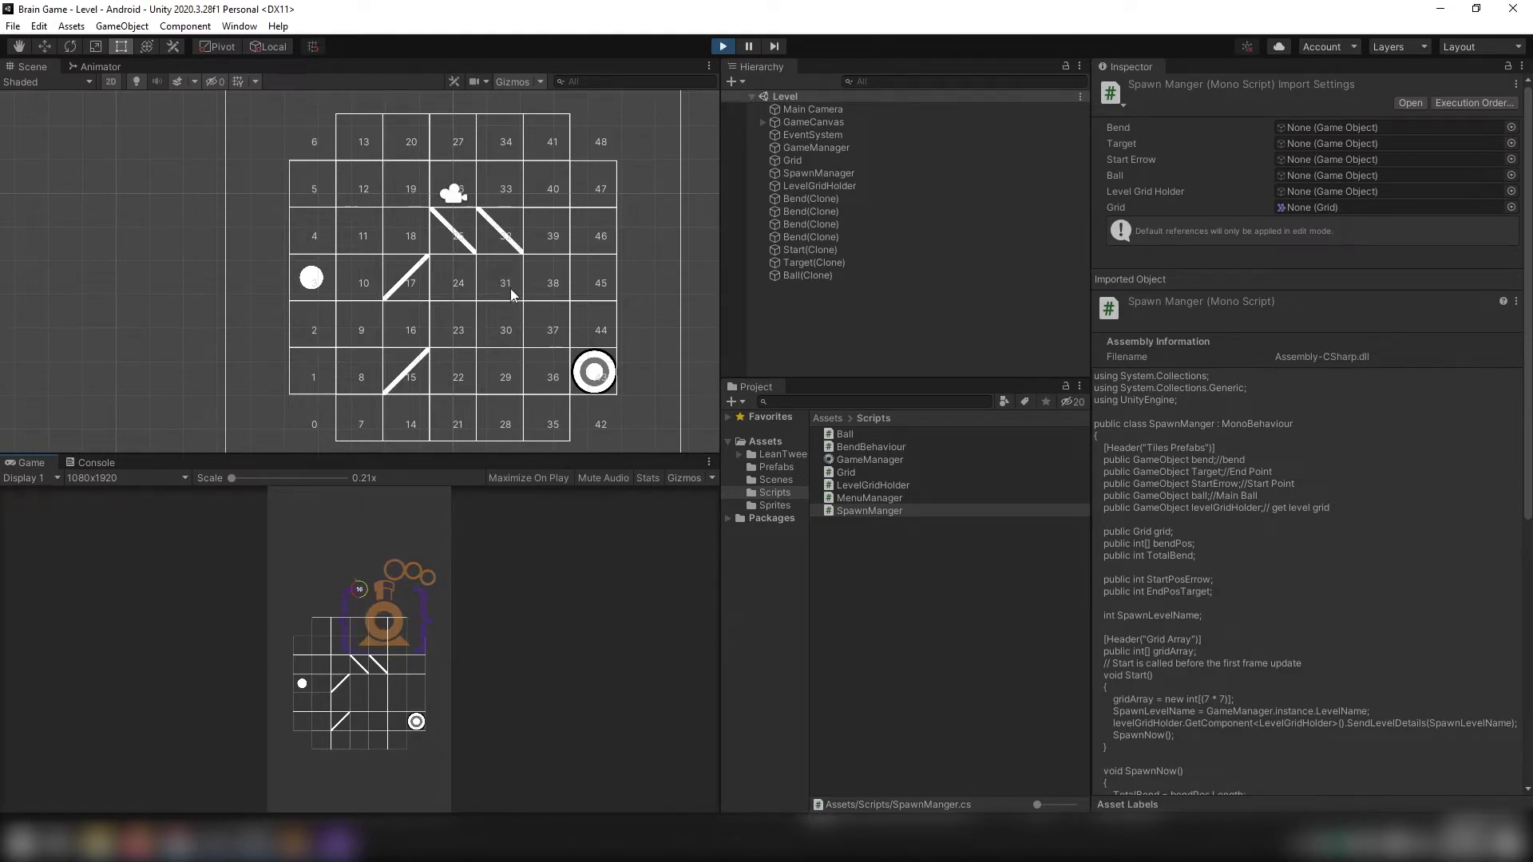
key("alt+Tab")
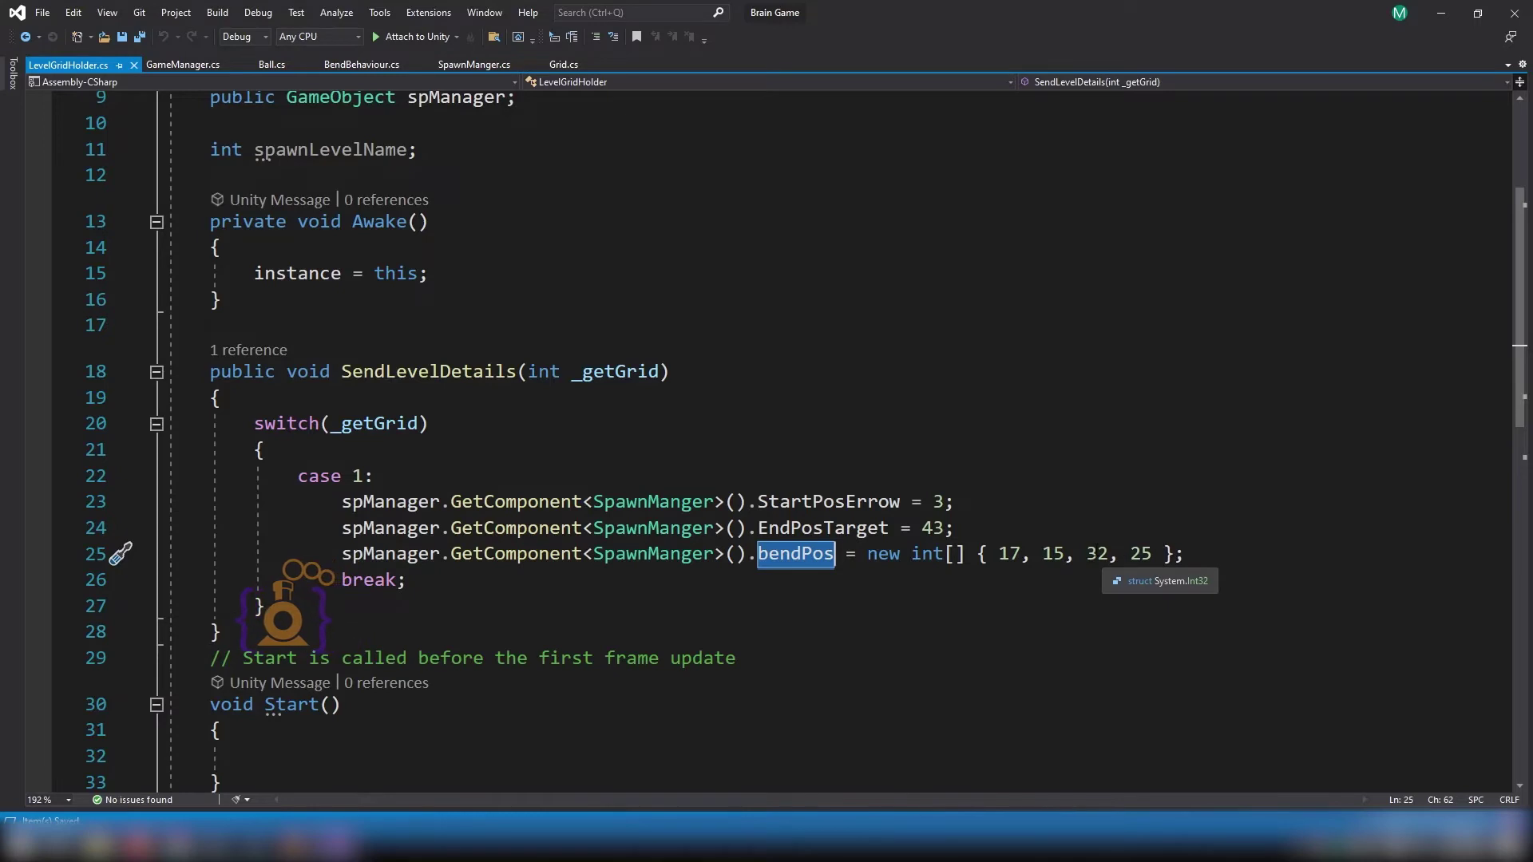
left_click(1109, 554)
key("BackSpace")
type("1")
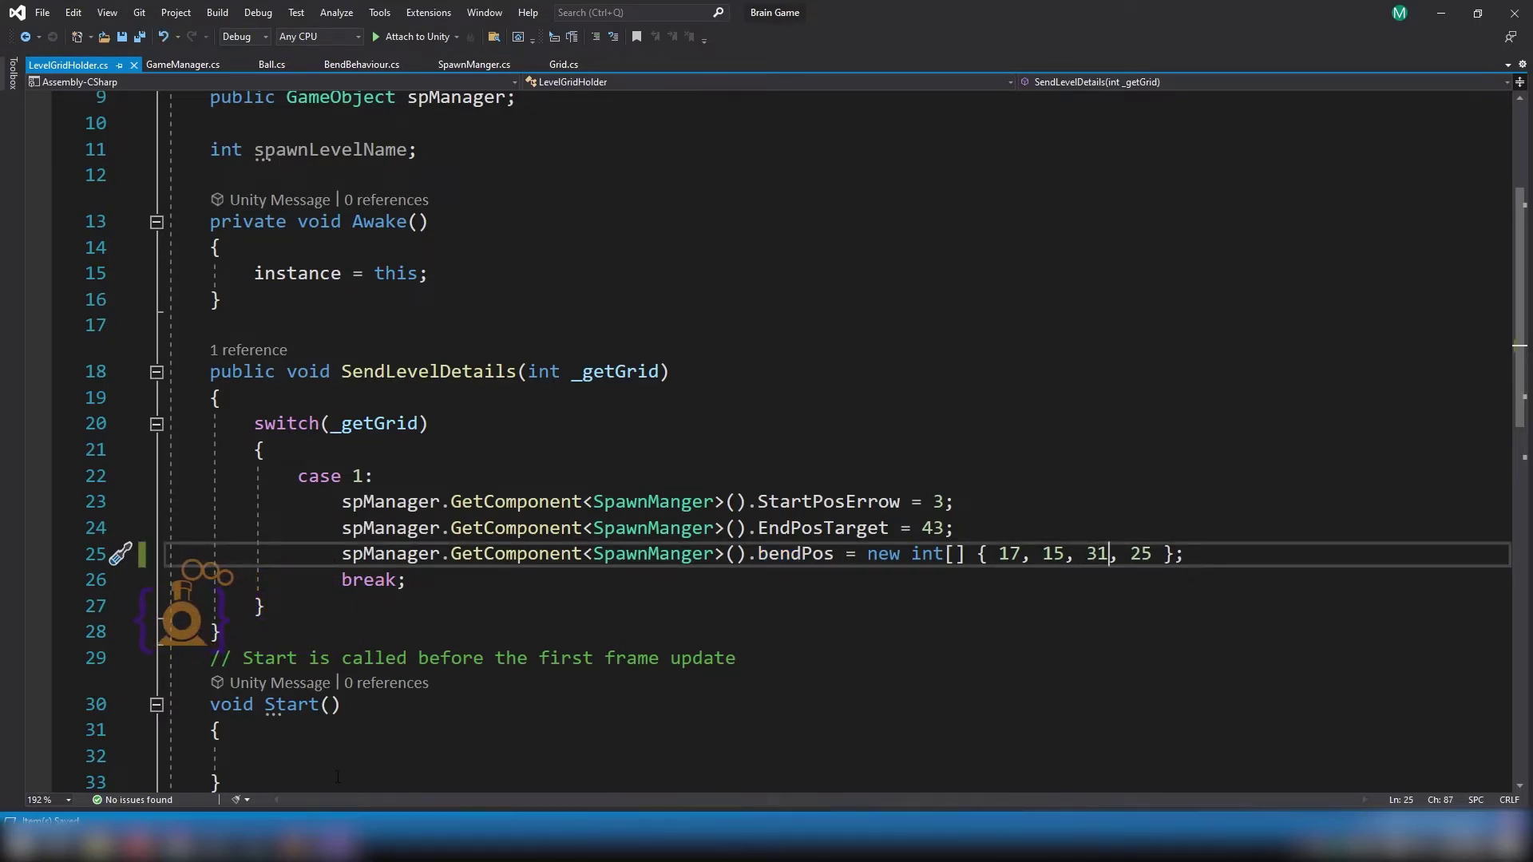
key("alt+Tab")
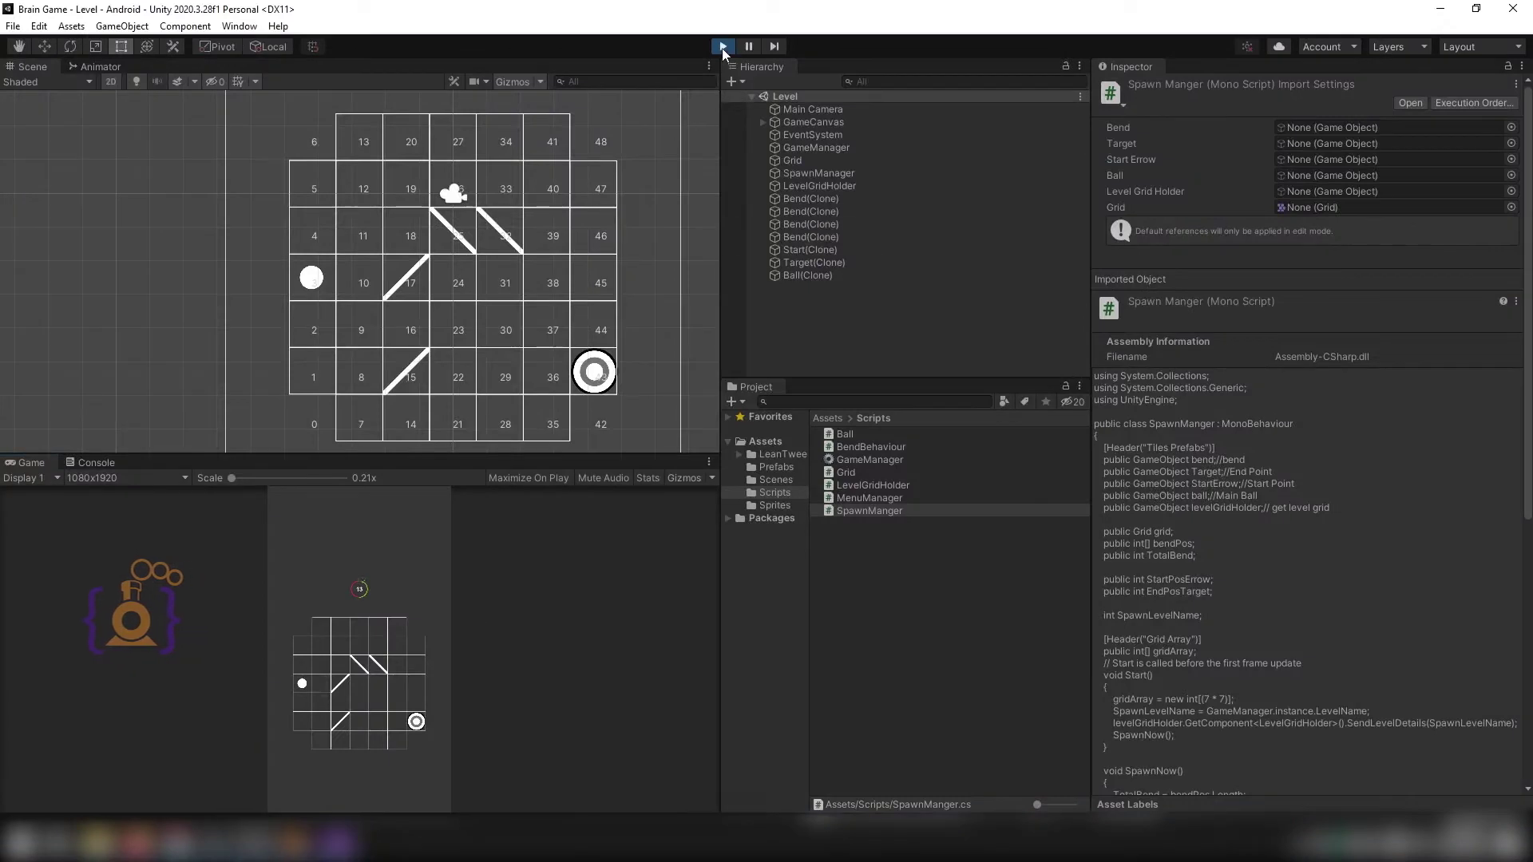
Restart play mode to confirm a bend now spawns on tile 31, then stop the game.
left_click(721, 48)
left_click(722, 48)
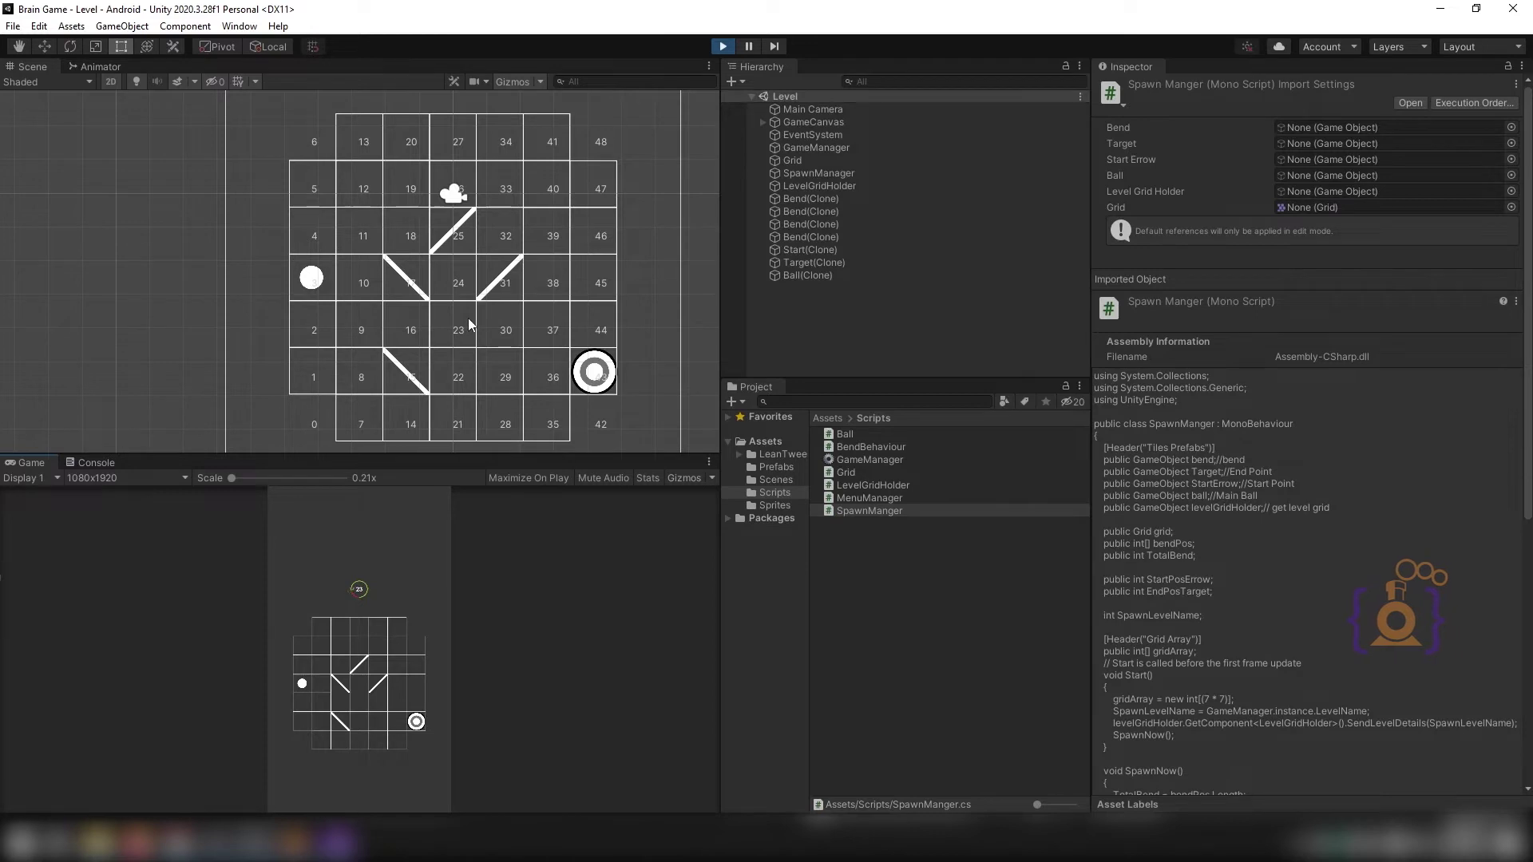
left_click(724, 47)
left_click(724, 47)
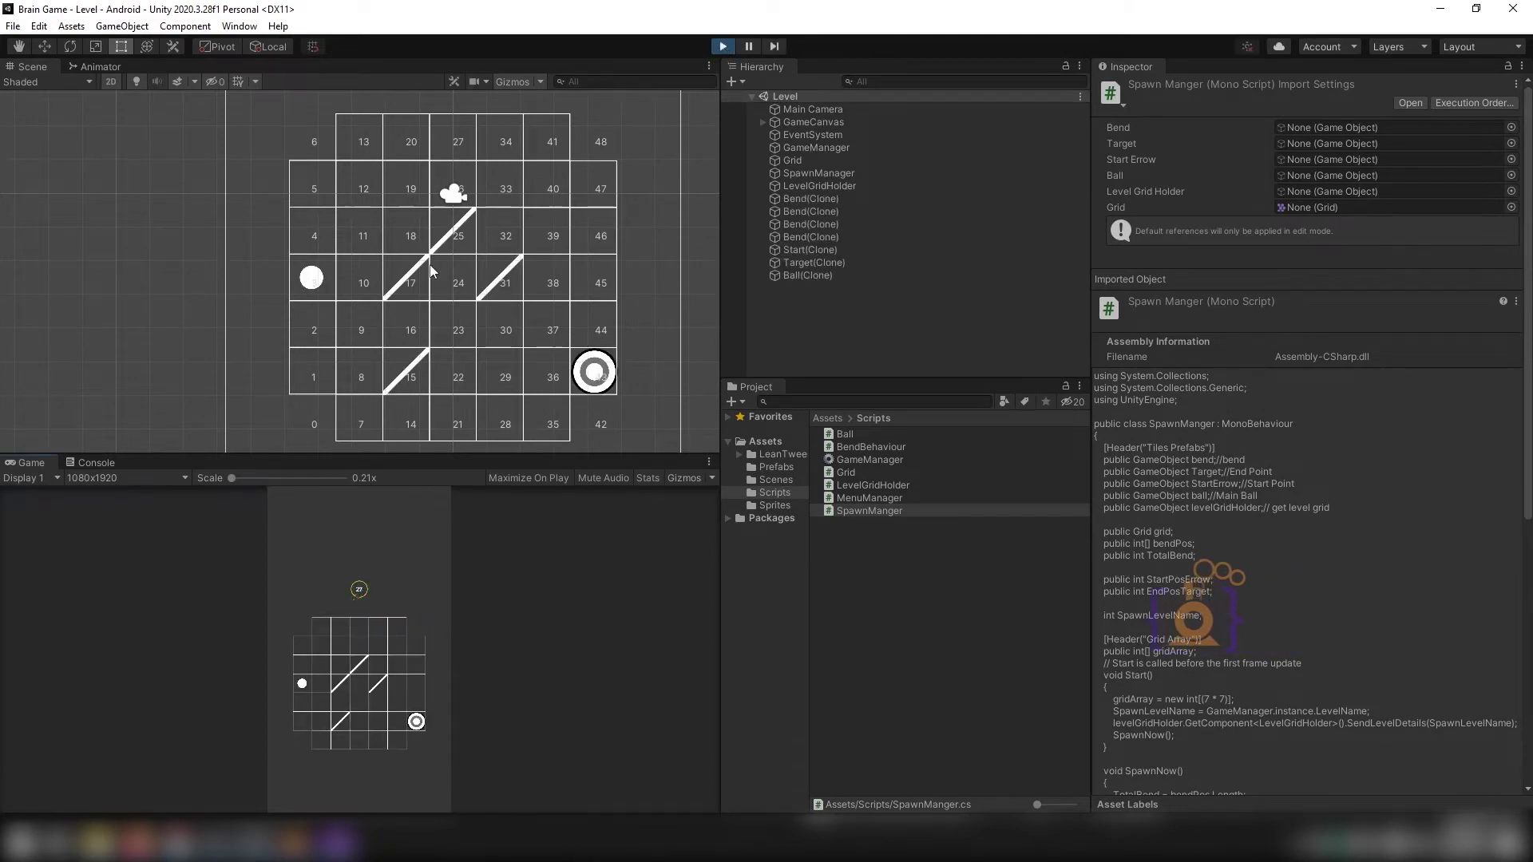
left_click(724, 47)
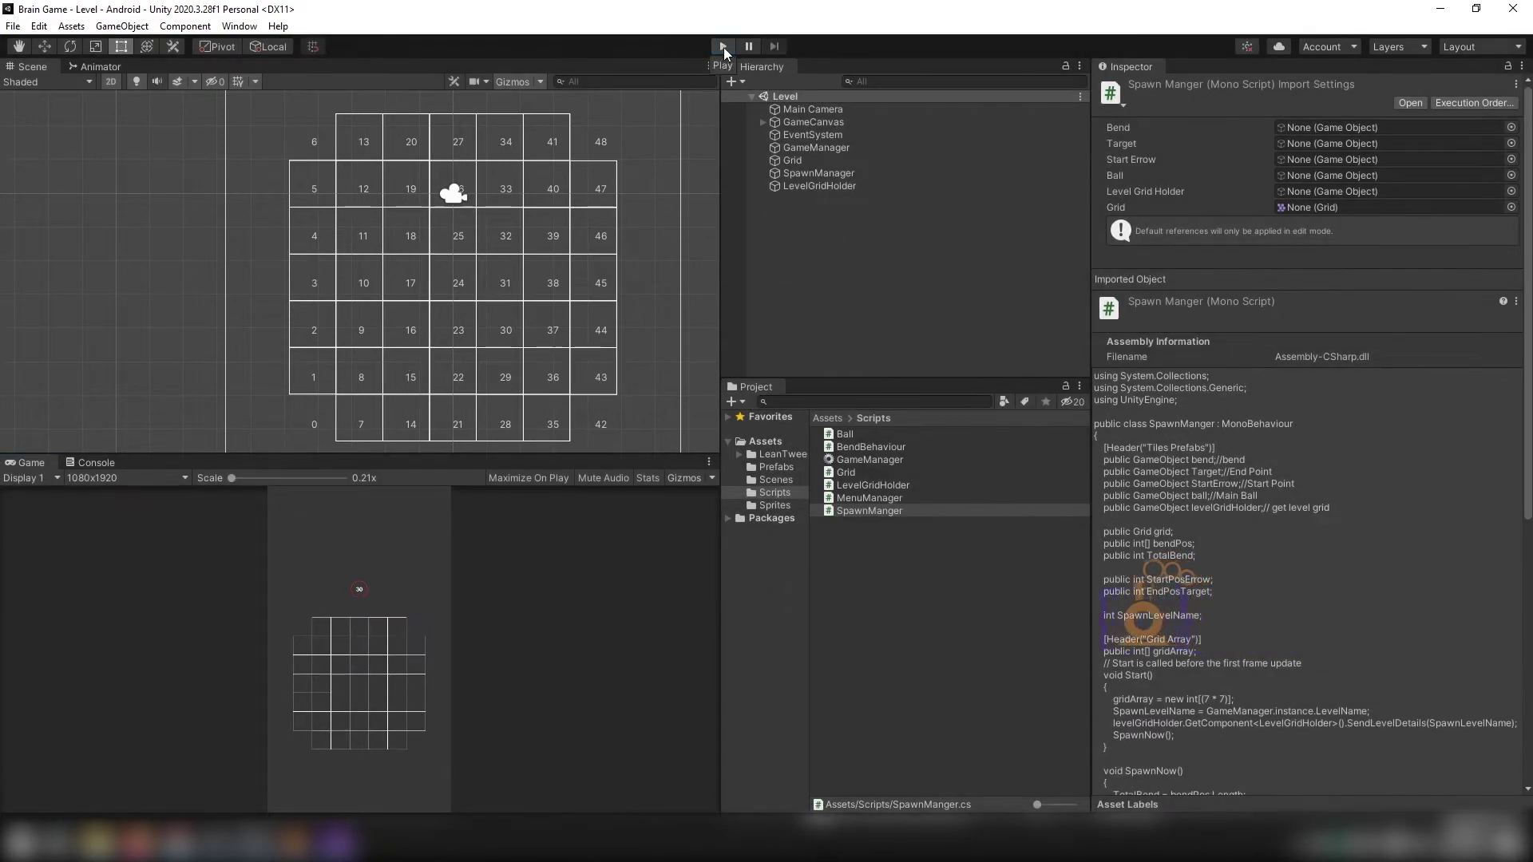
Play the level, flip the bend at cell 31, and drag the splitter up to enlarge the Game view.
left_click(723, 46)
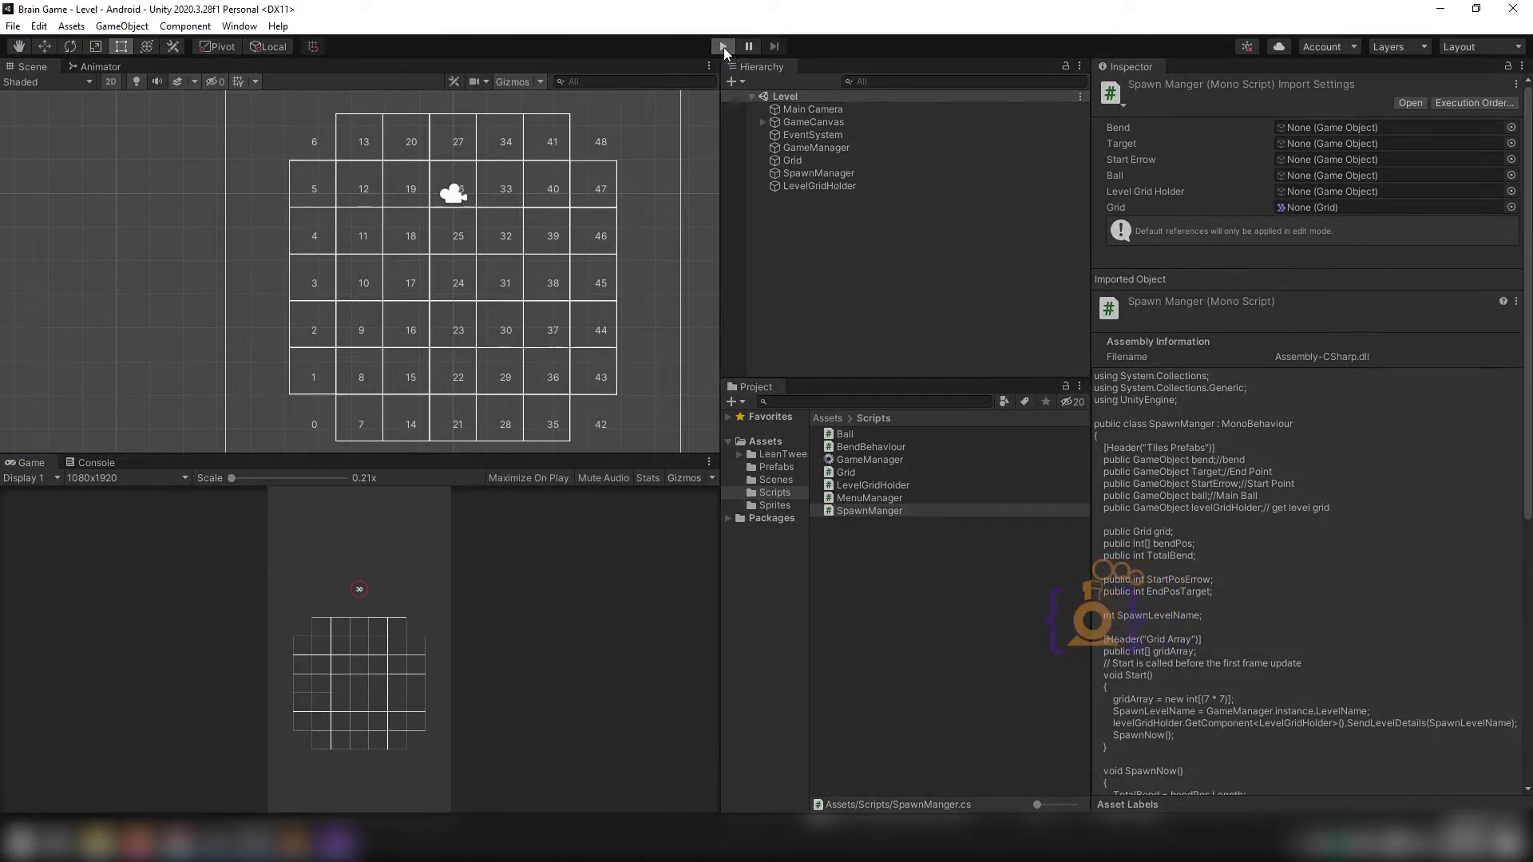
left_click(503, 282)
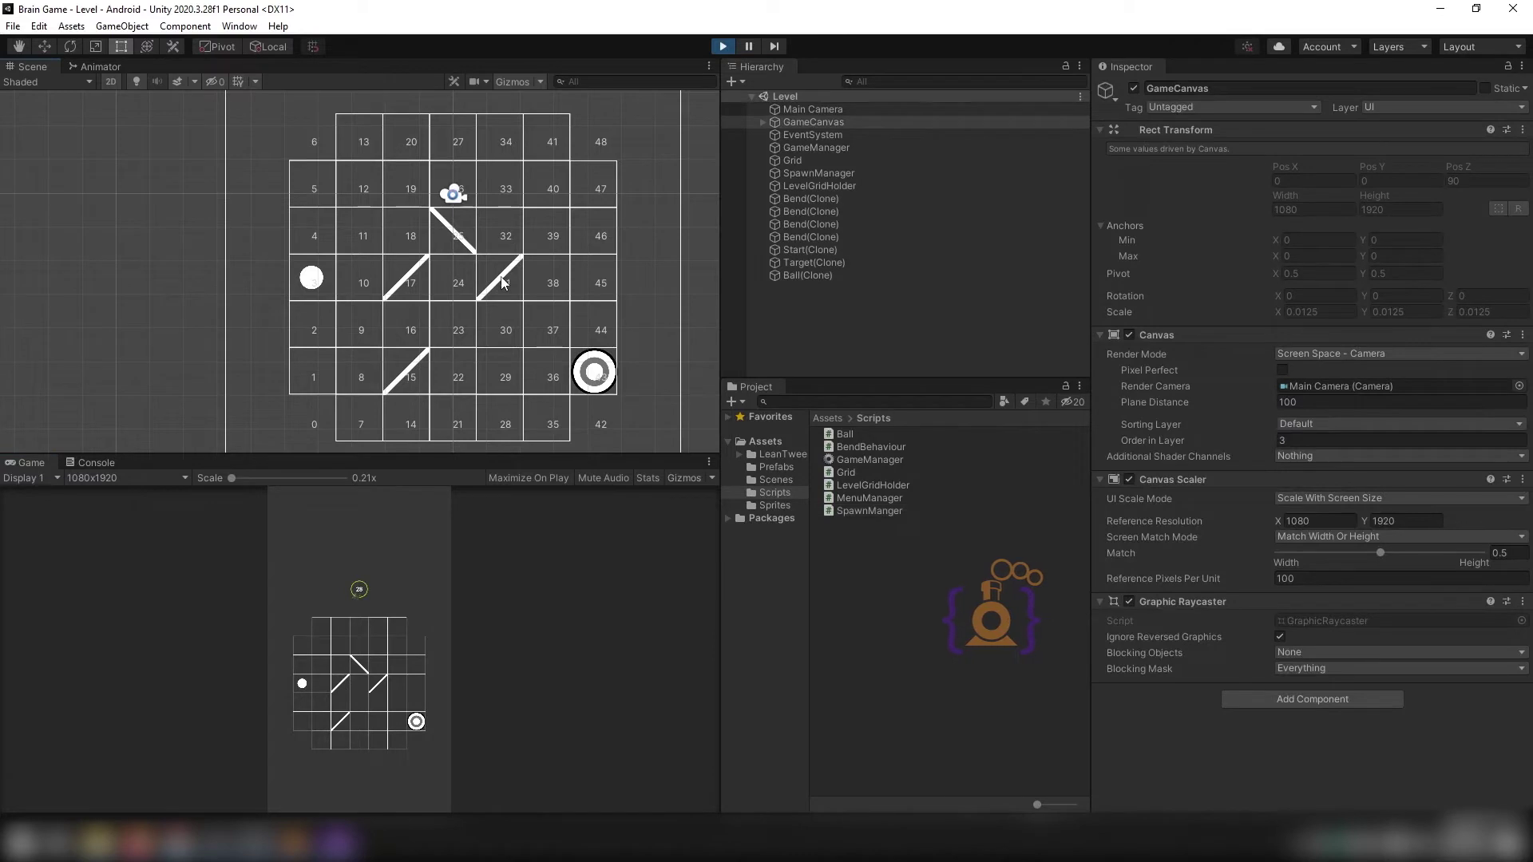
left_click(376, 683)
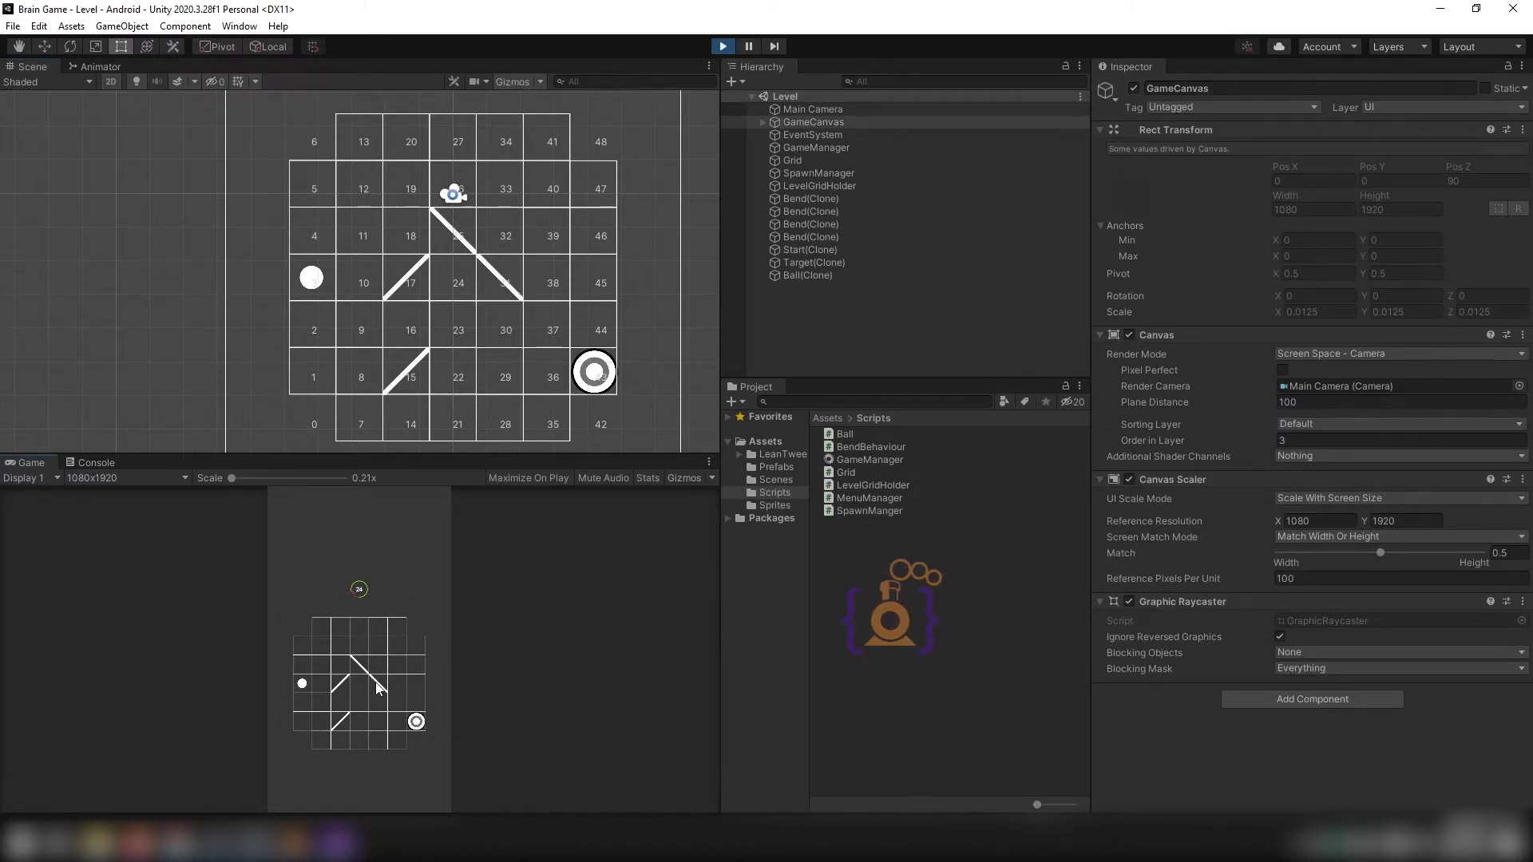
left_click_drag(527, 455, 532, 246)
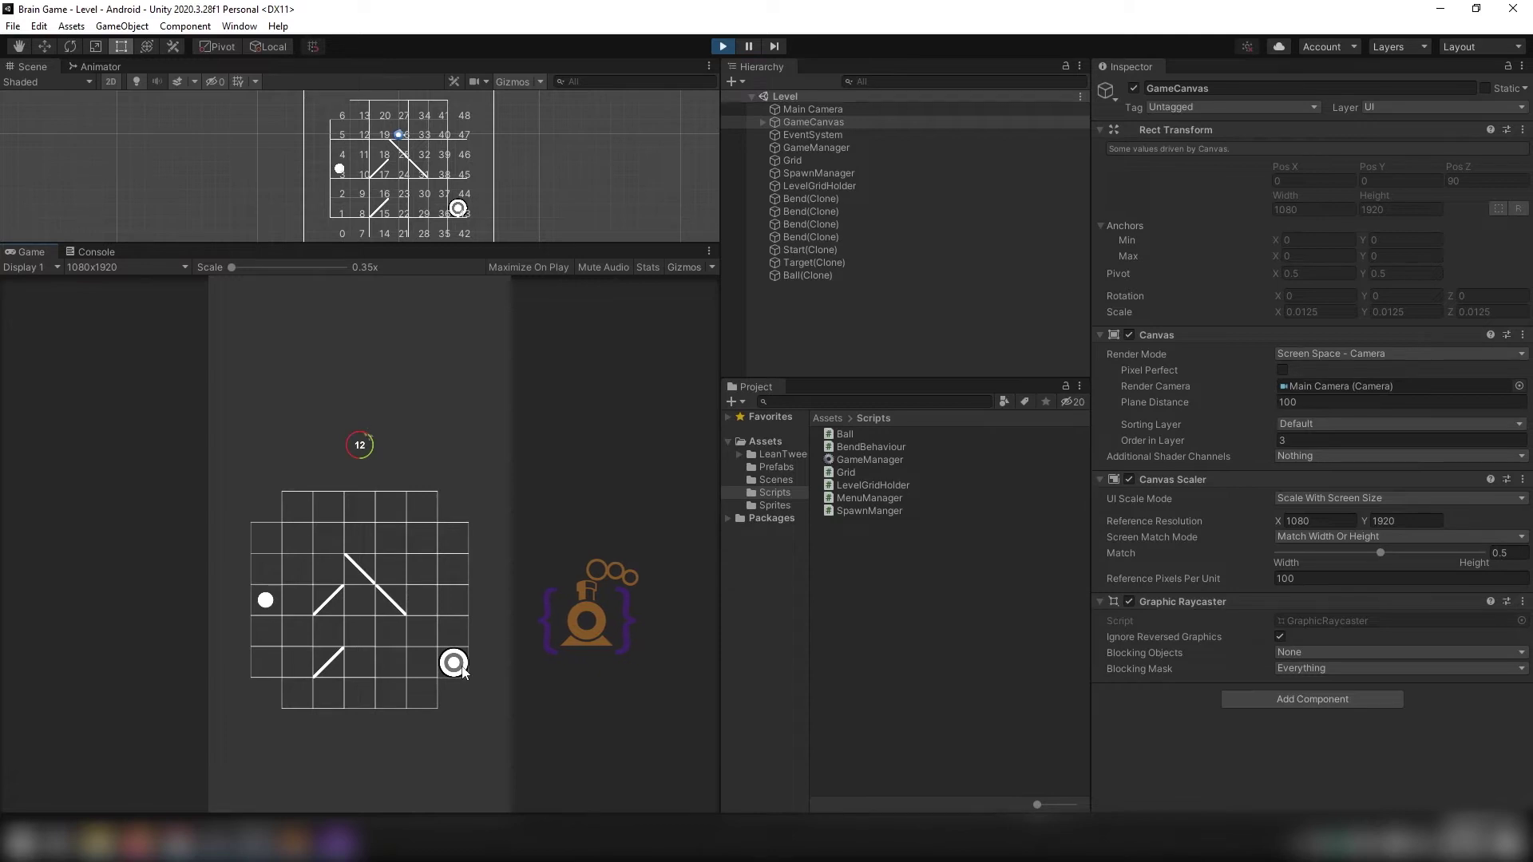
Flip two more bends until the timer runs out, resize the panels, and stop play mode.
left_click(327, 604)
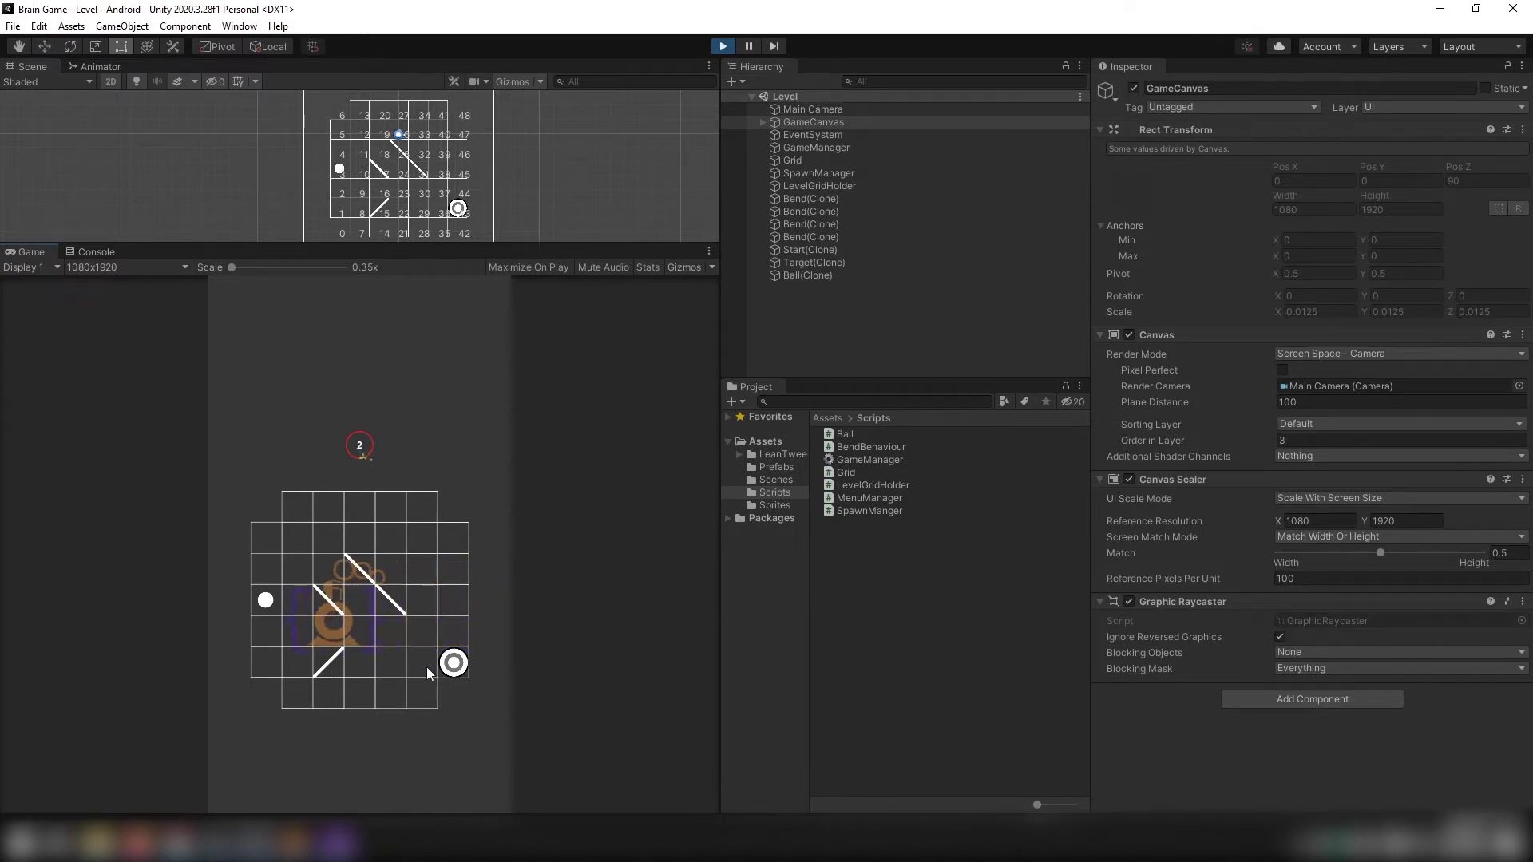
left_click(331, 665)
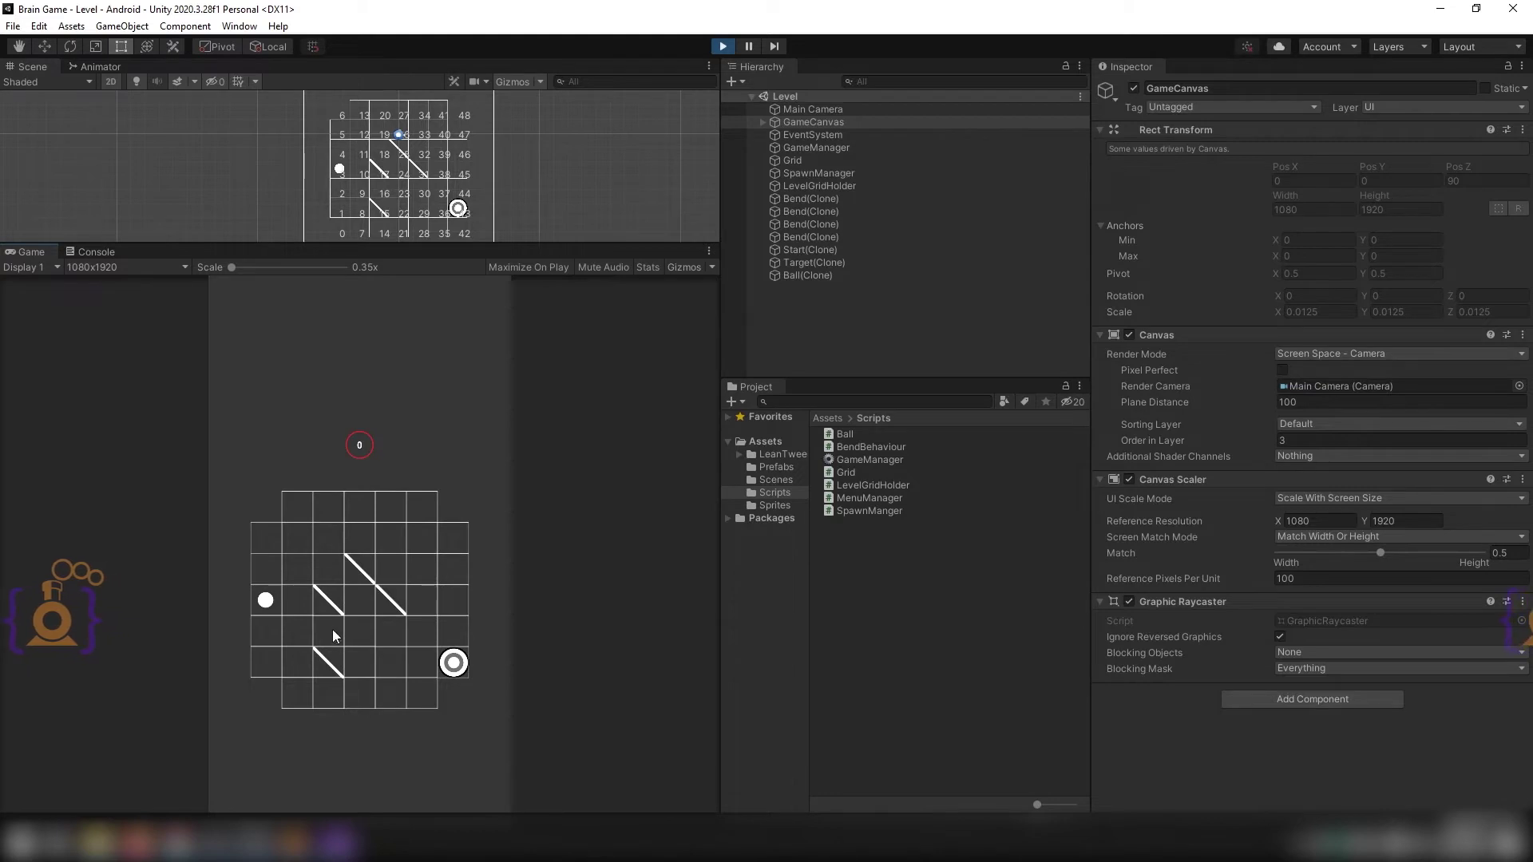
left_click_drag(530, 248, 530, 427)
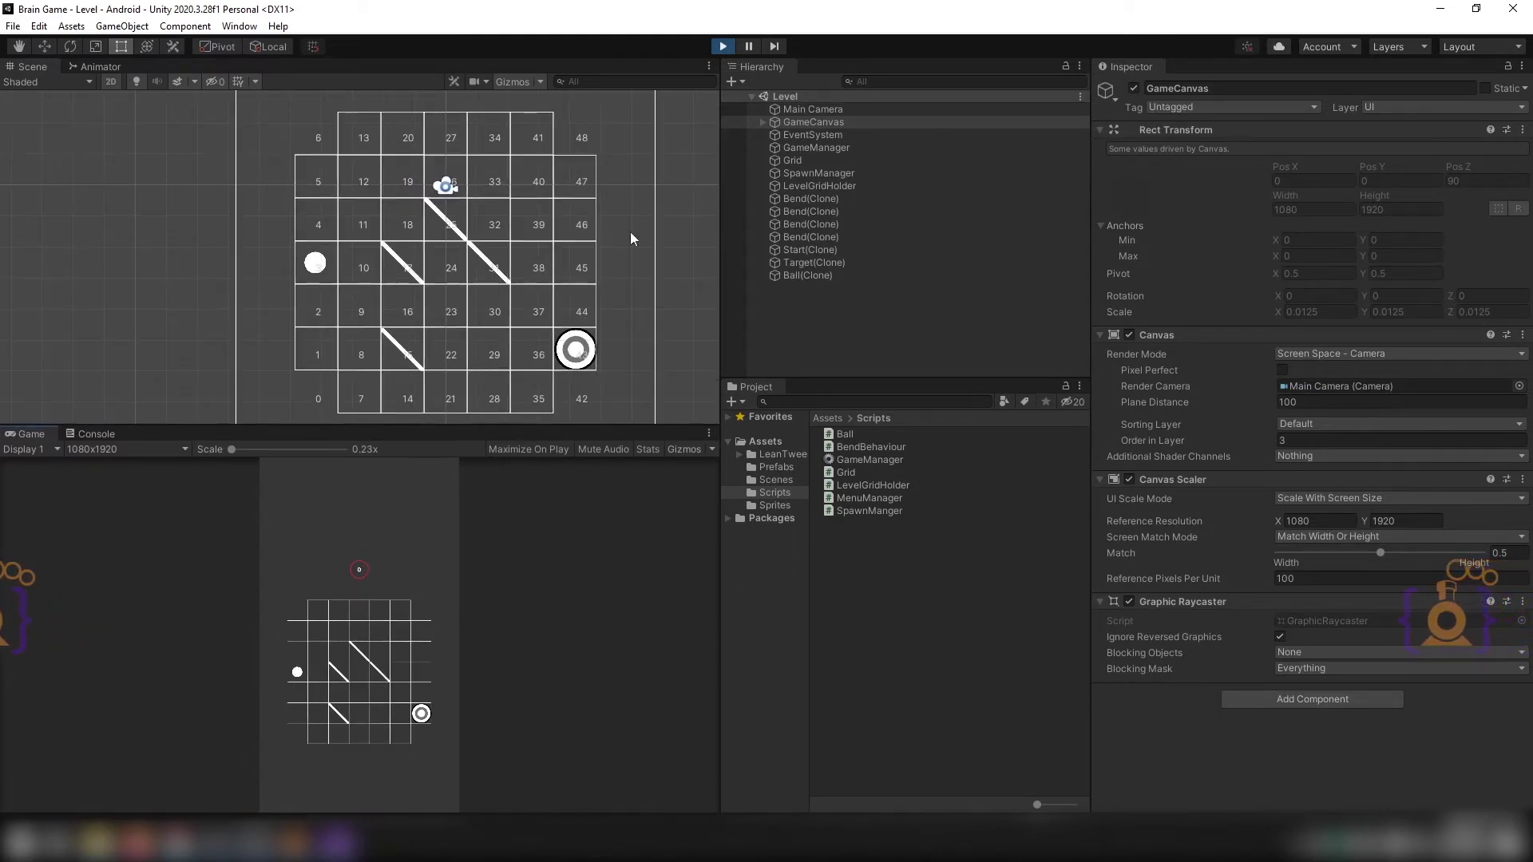
left_click(723, 46)
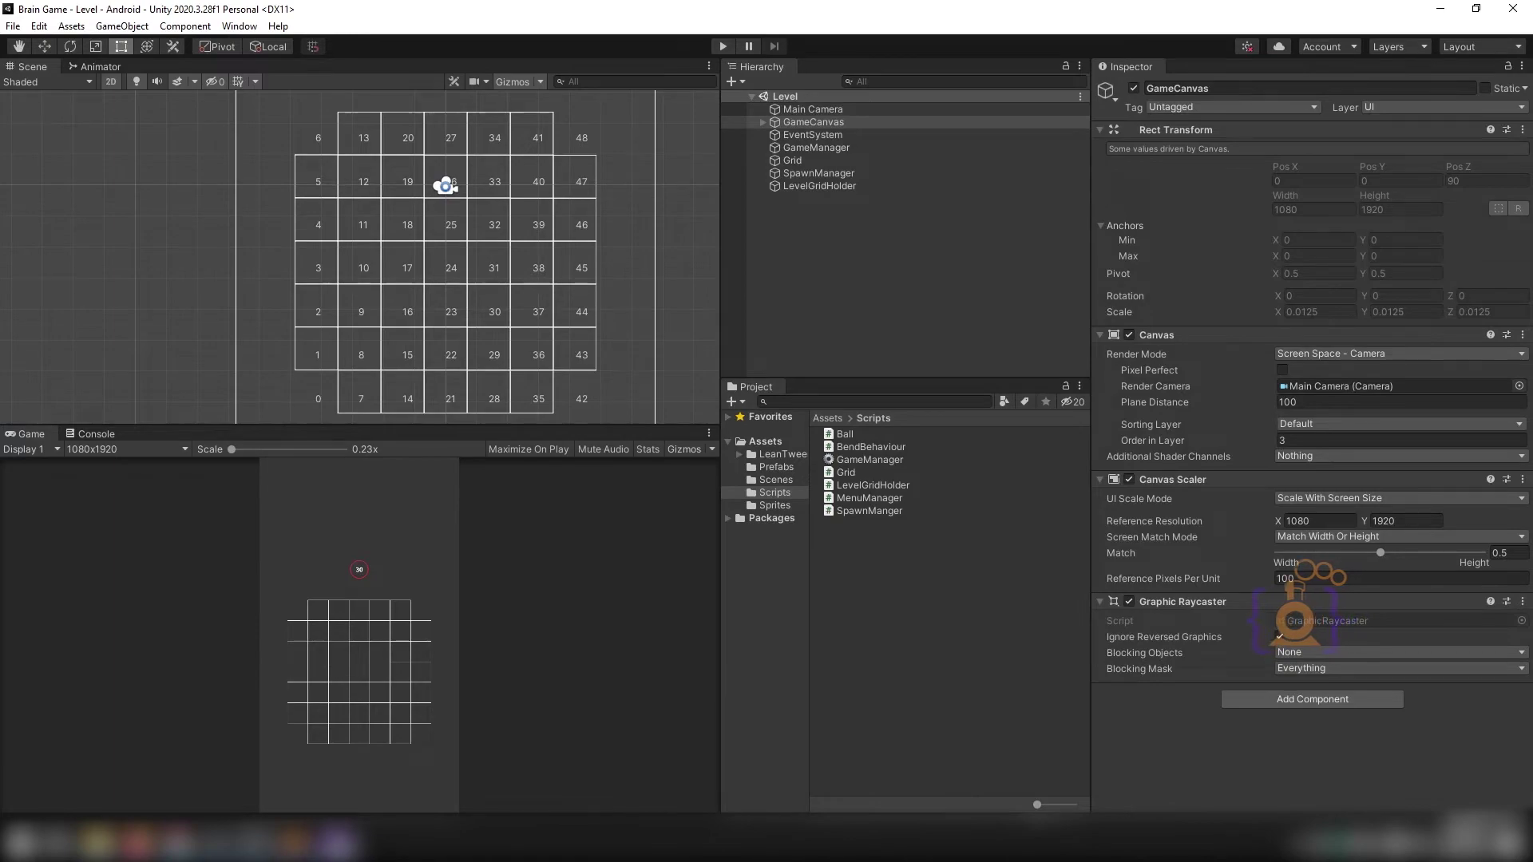
In GameManager.cs, confirm the LevelName field defaults to 1, then return to Unity.
mouse_move(333, 842)
left_click(333, 758)
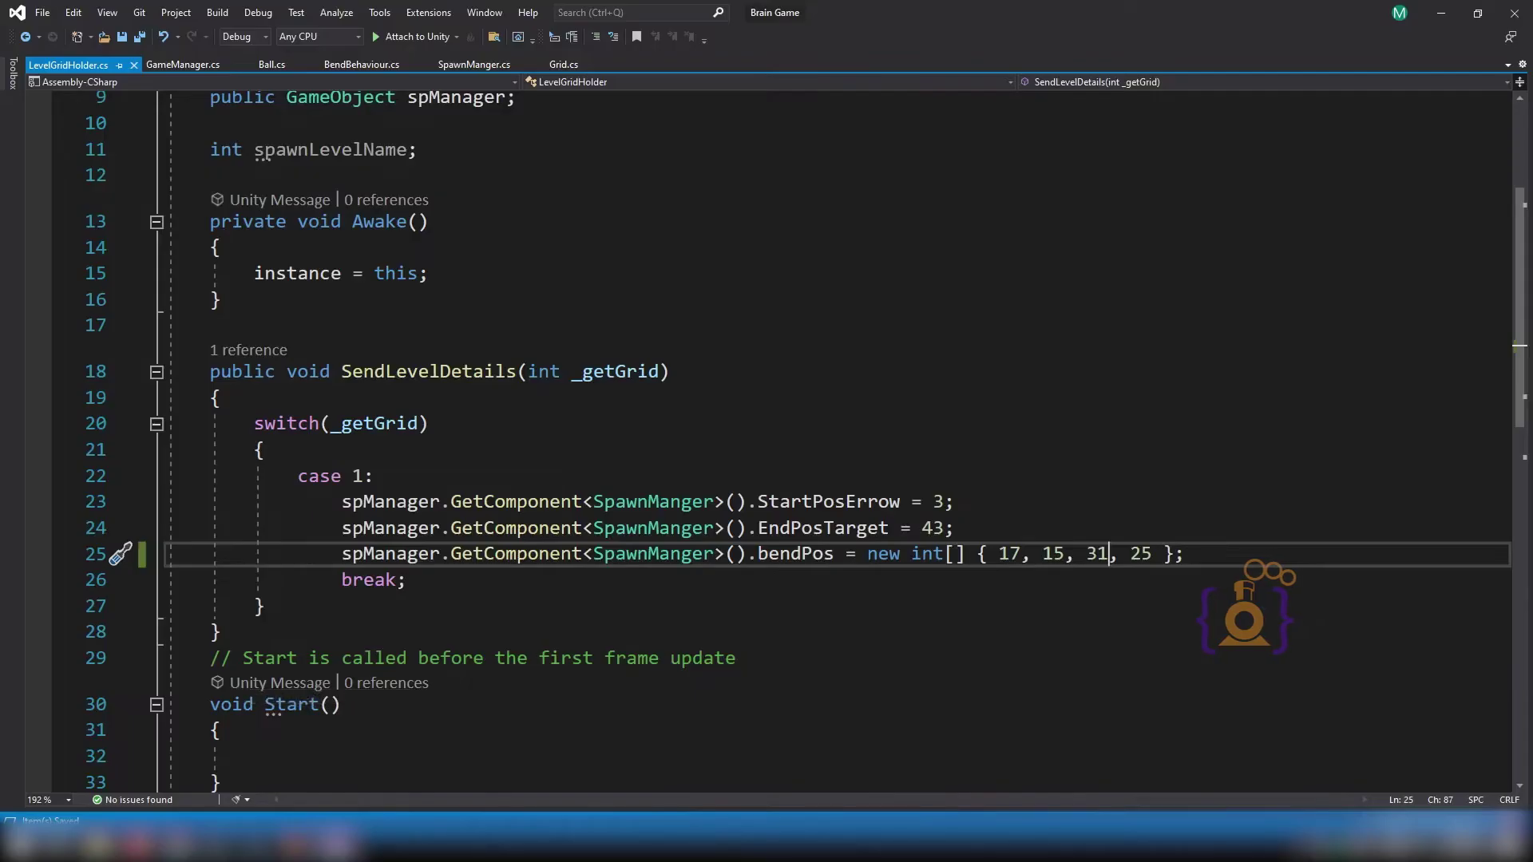
scroll(567, 368, "up", 3)
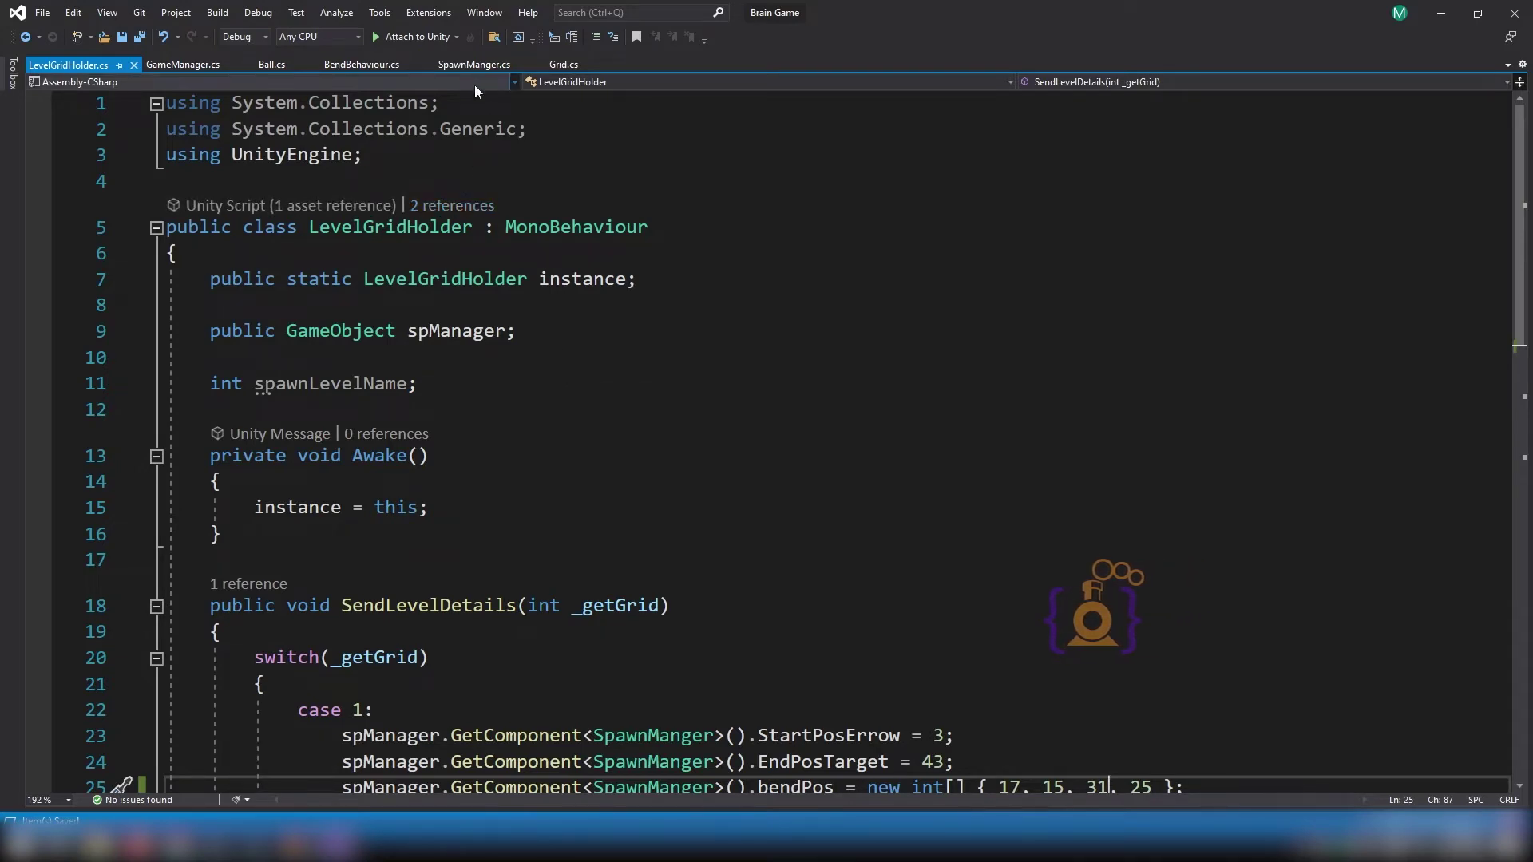
left_click(179, 66)
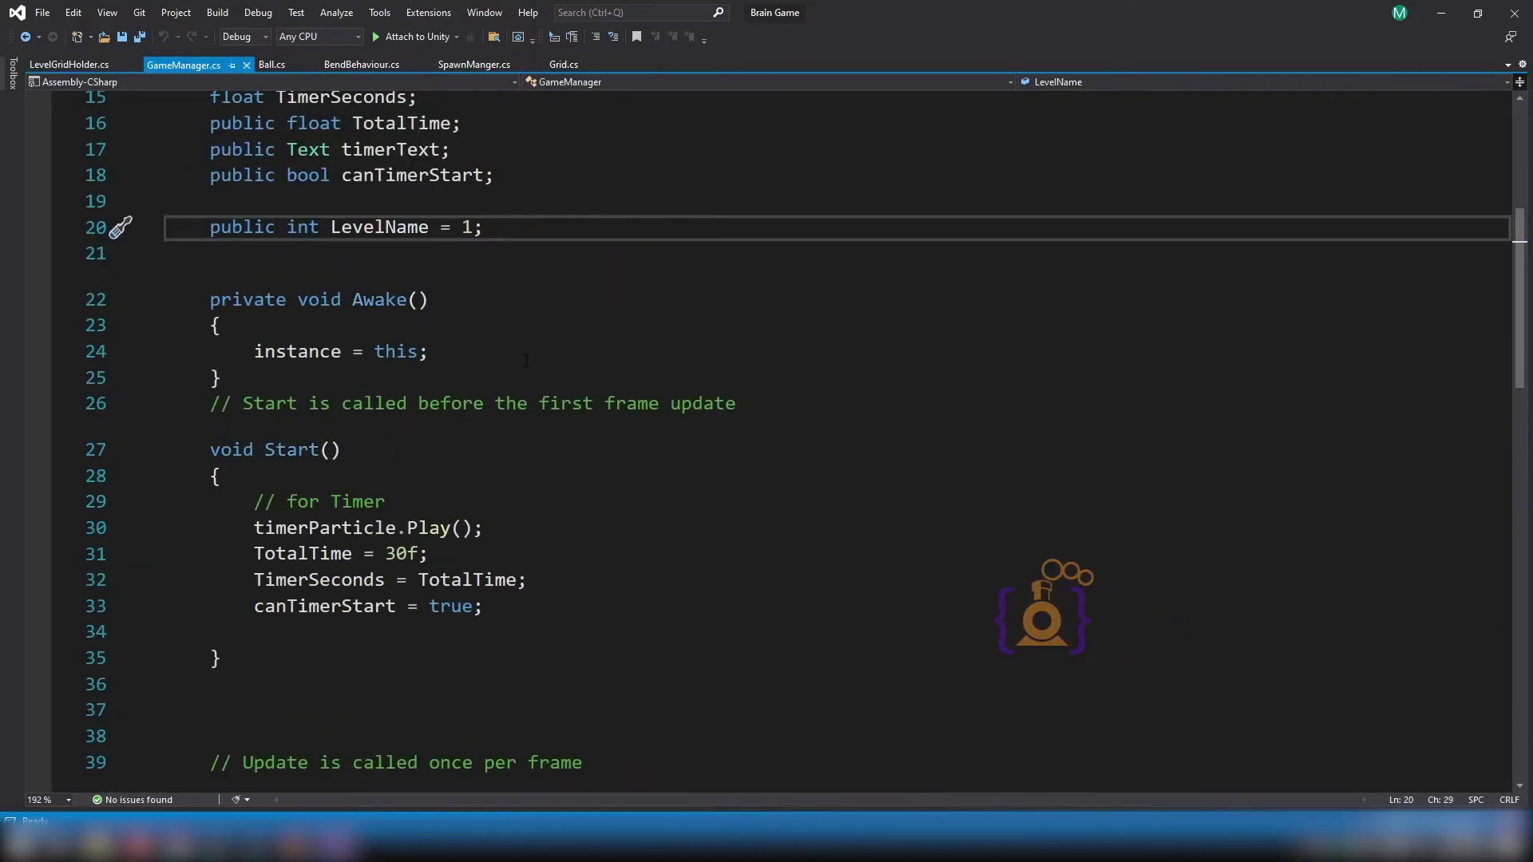
scroll(526, 361, "up", 2)
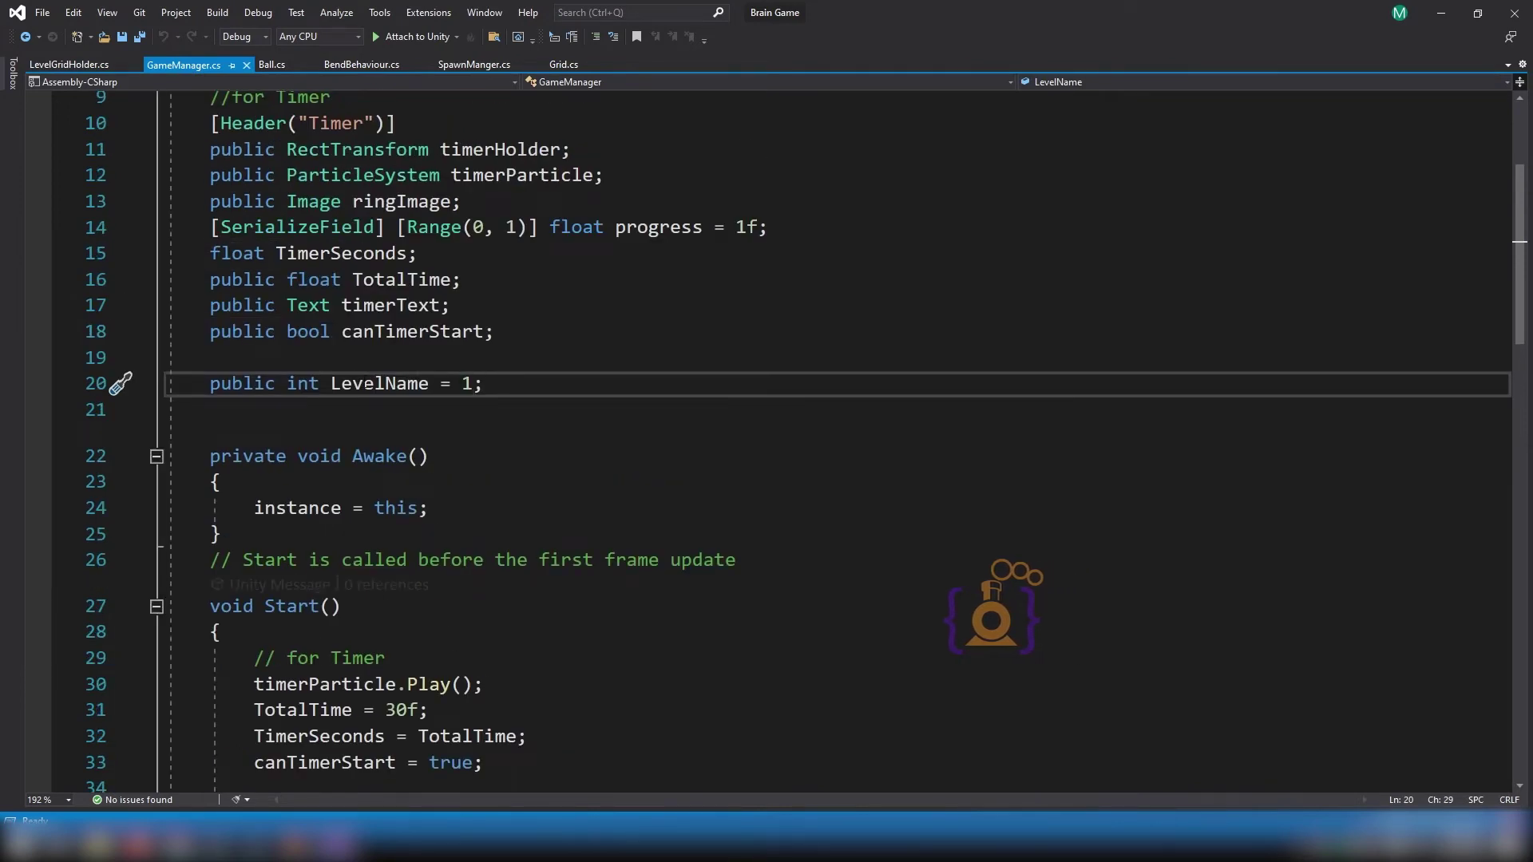
double_click(366, 383)
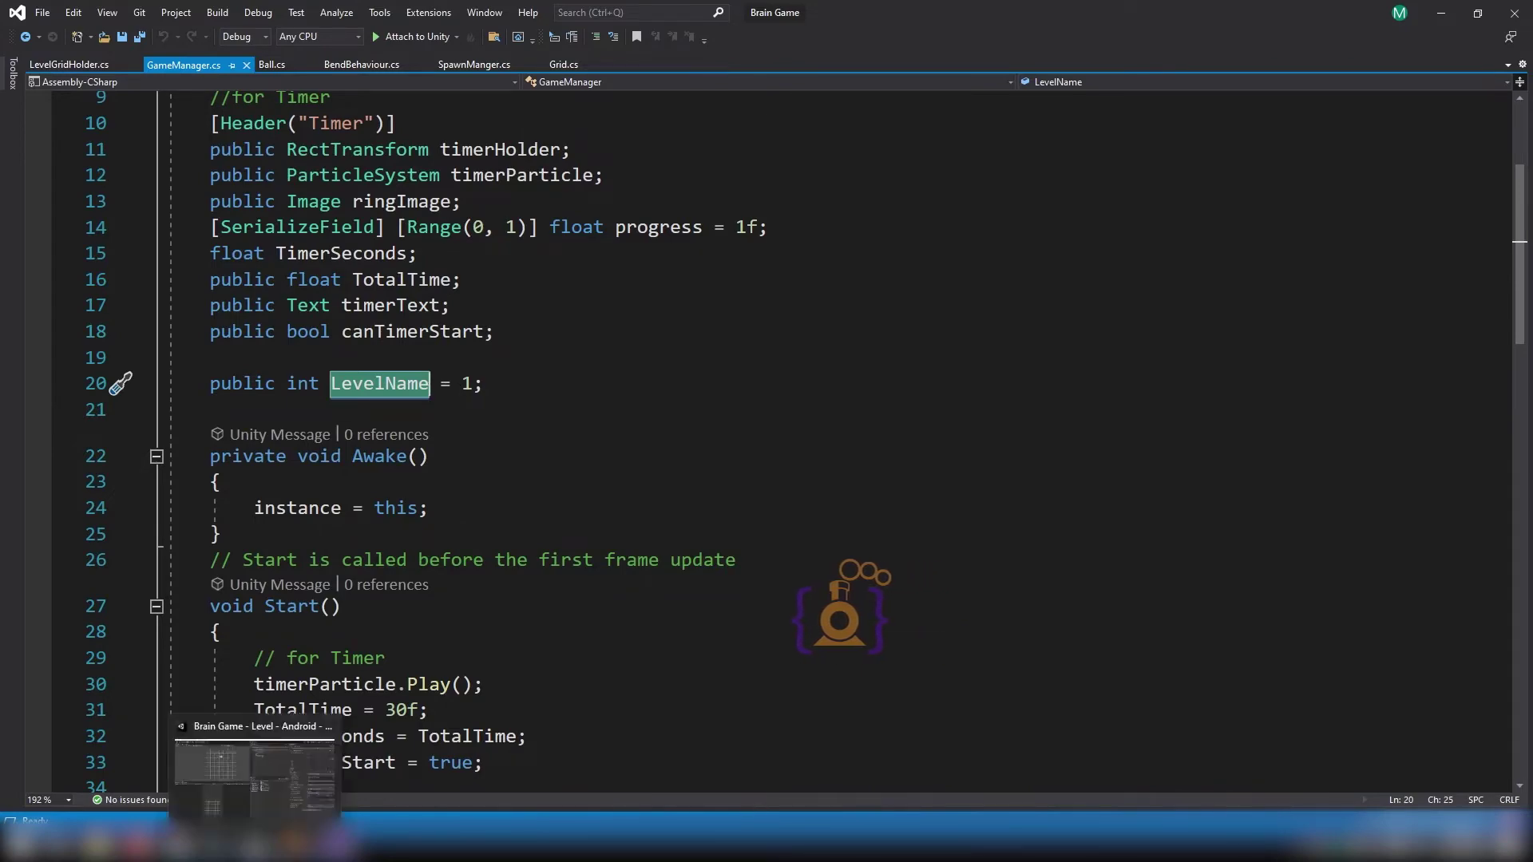
left_click(257, 843)
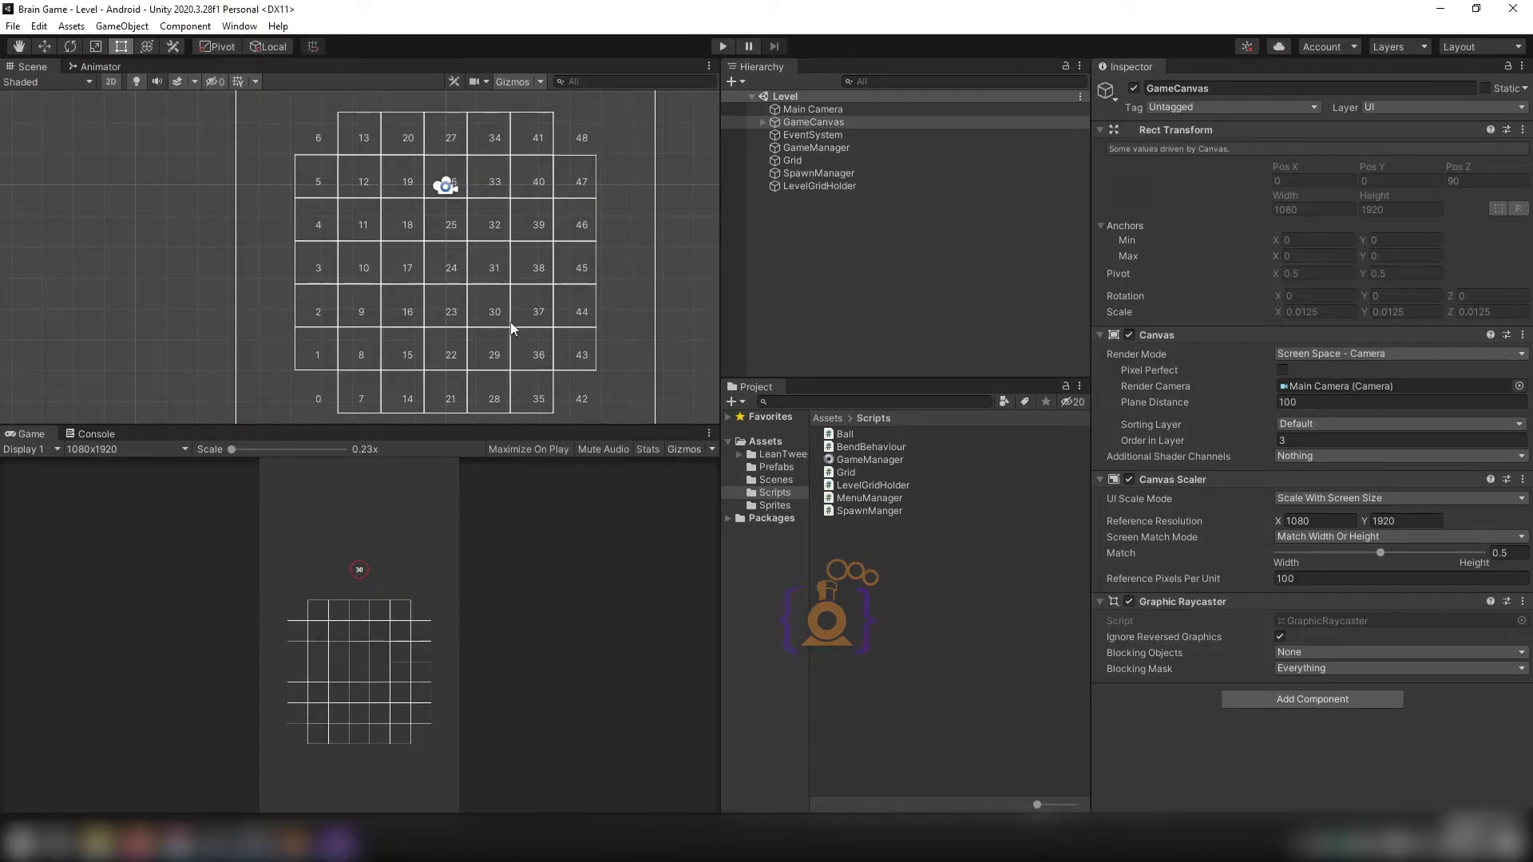
Play-test the level 1 layout with its ball, bends and target, then stop it.
left_click(724, 46)
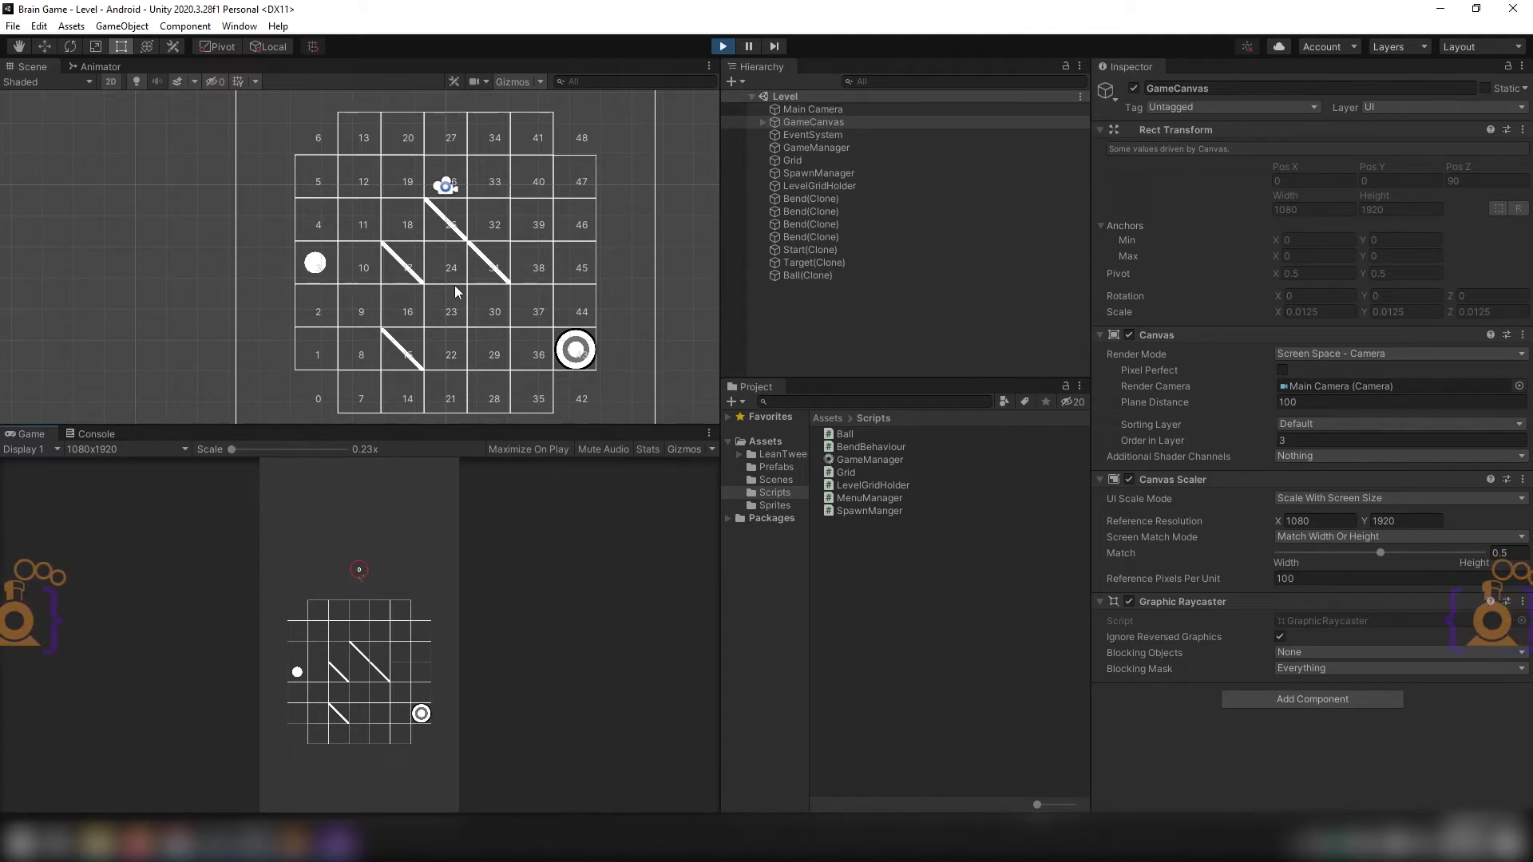
left_click(723, 45)
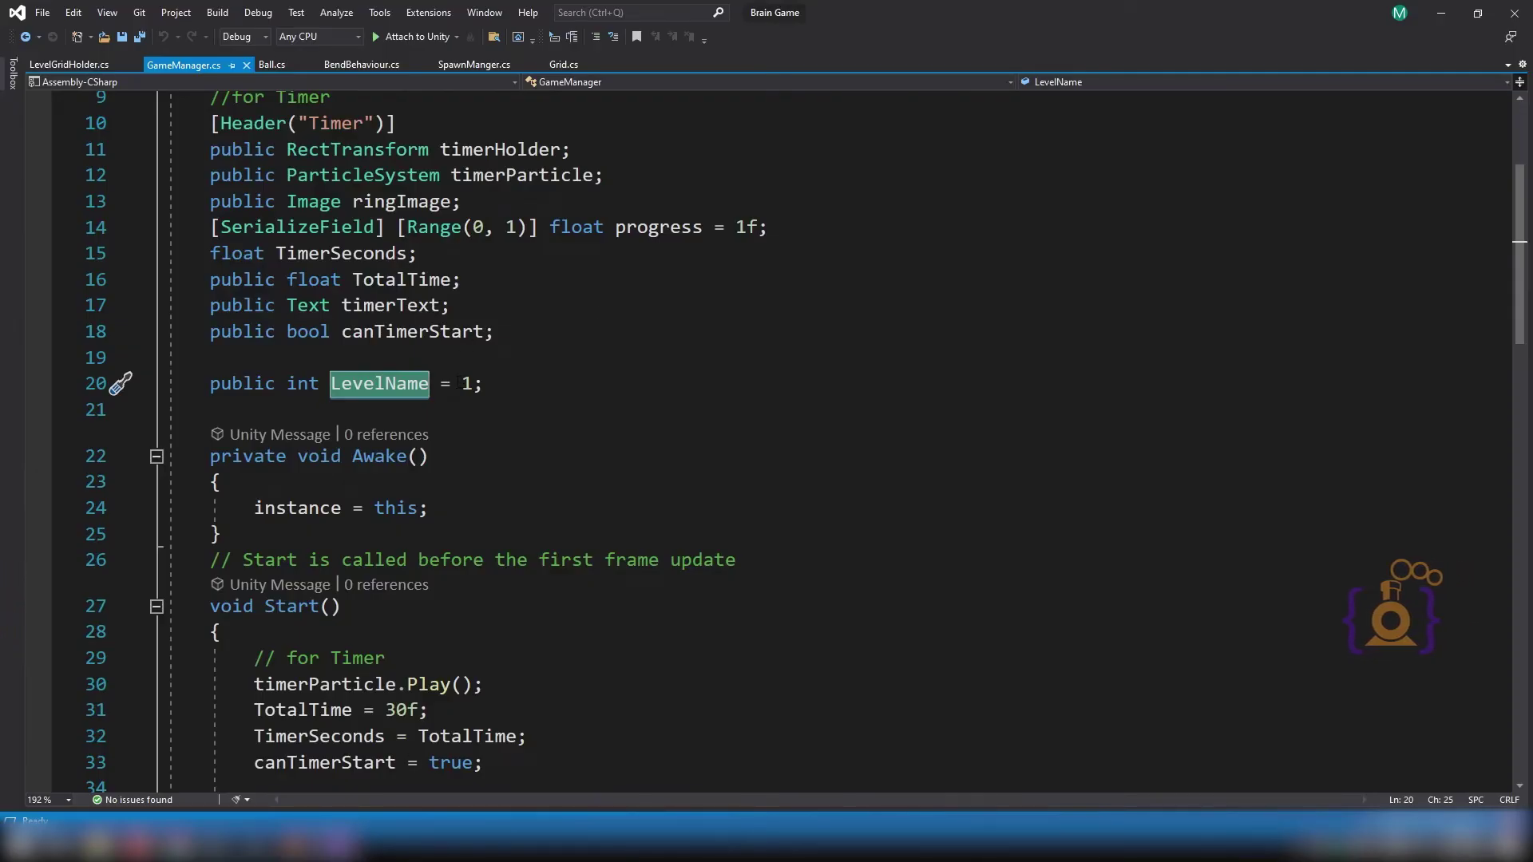
Inspect the LevelName field and its starting value of 1 in GameManager.cs.
left_click(442, 384)
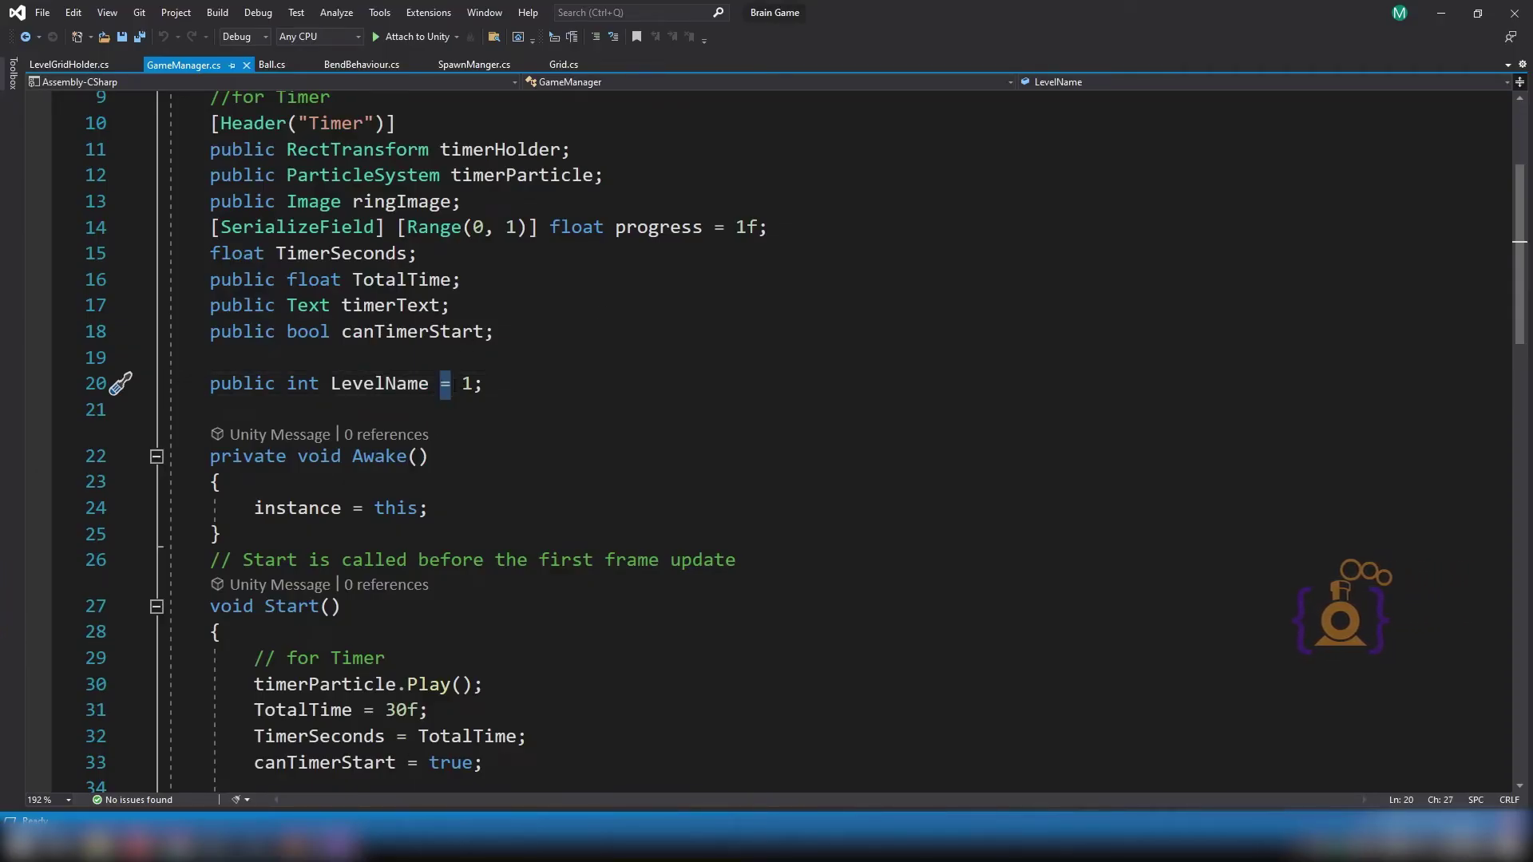
left_click(466, 386)
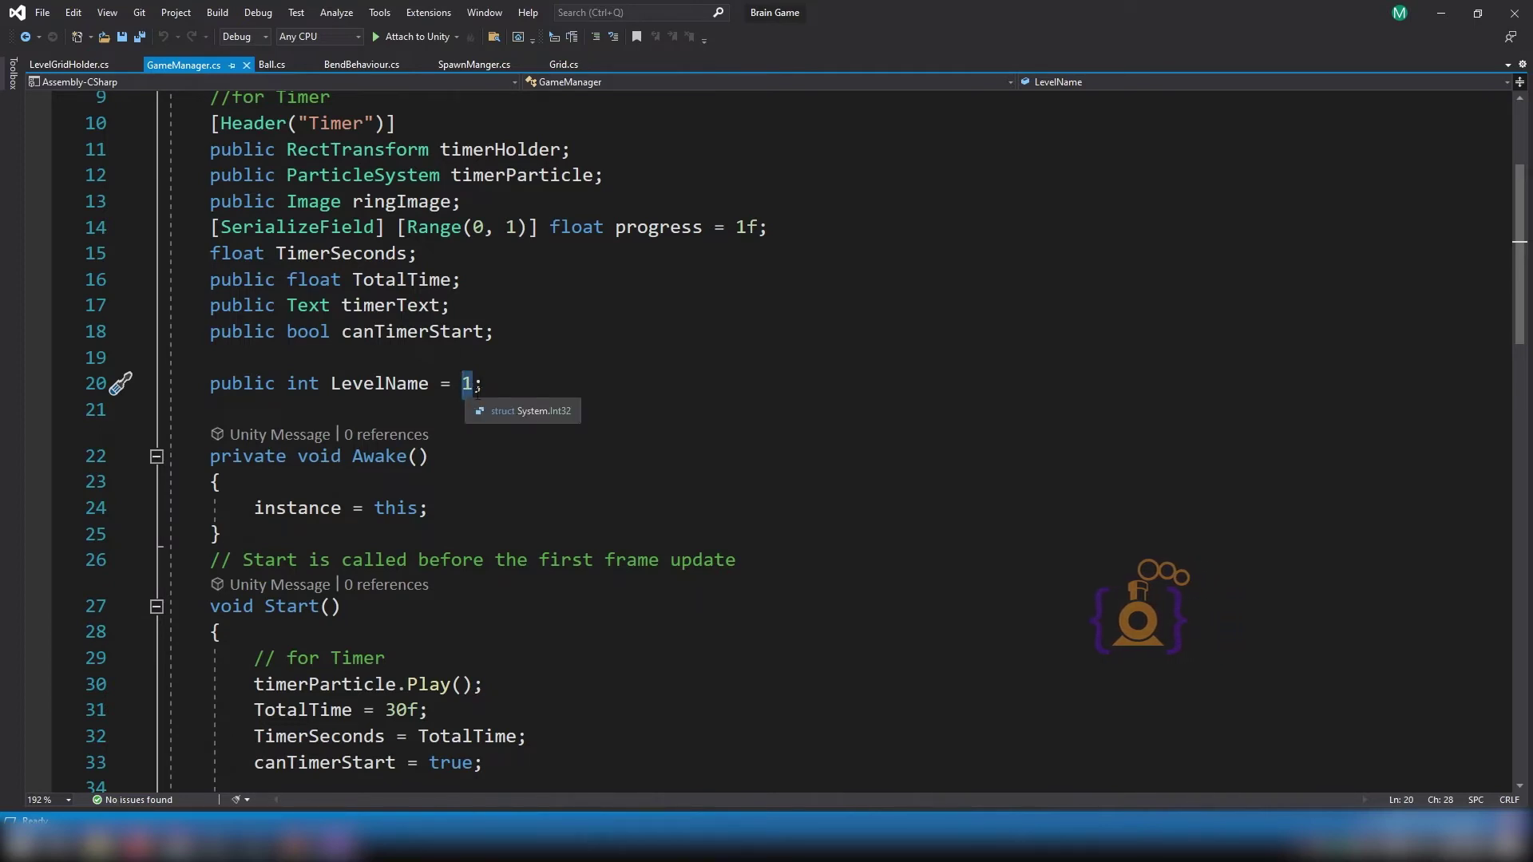
left_click(387, 383)
key("ctrl+r")
key("ctrl+r")
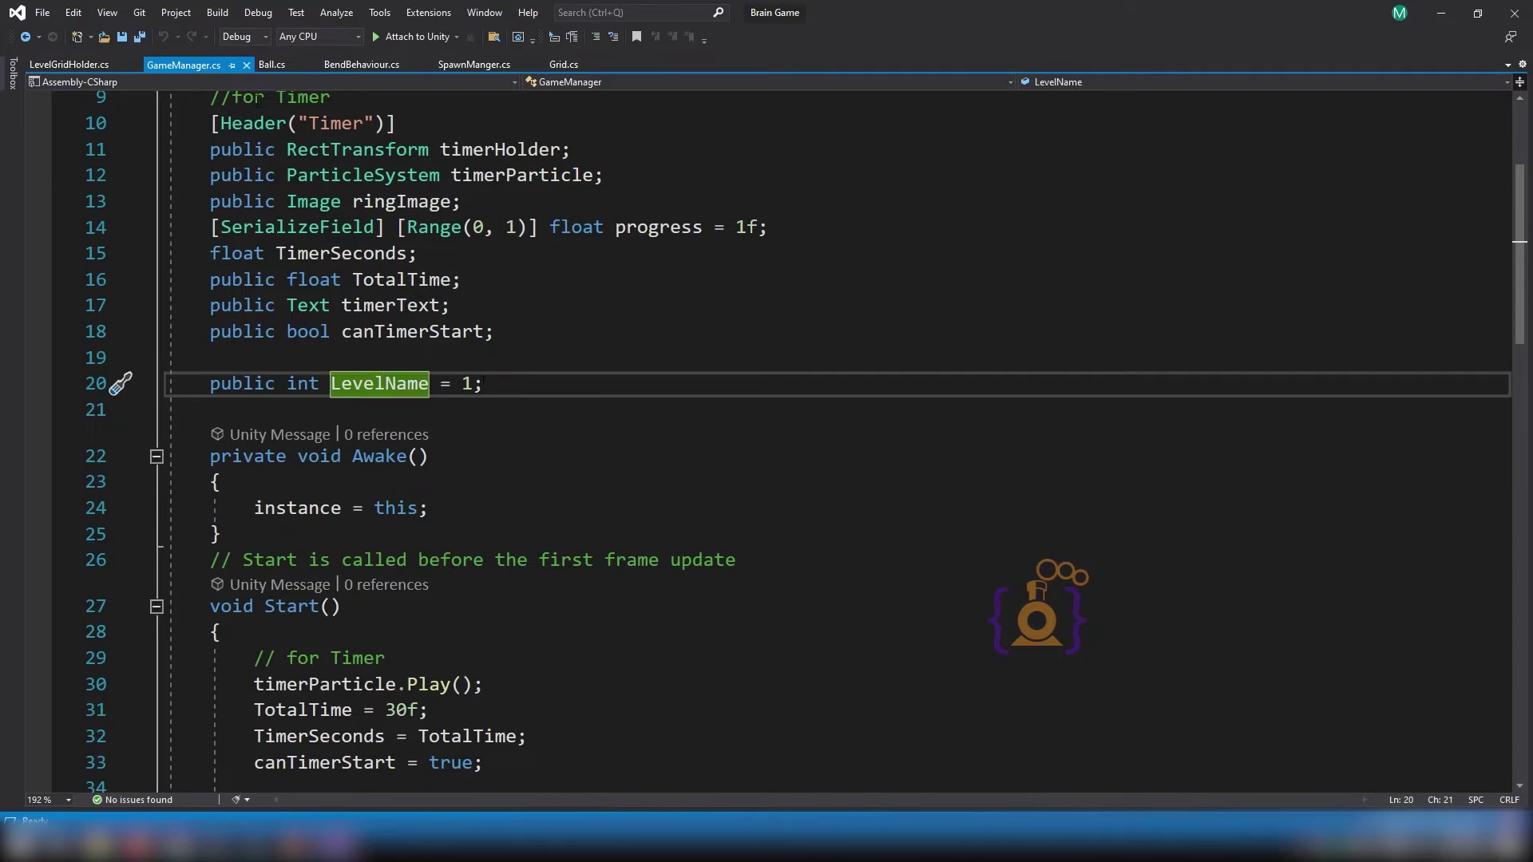
In LevelGridHolder.cs, find the SendLevelDetails switch and select the case 1 block.
left_click(80, 64)
scroll(687, 447, "down", 2)
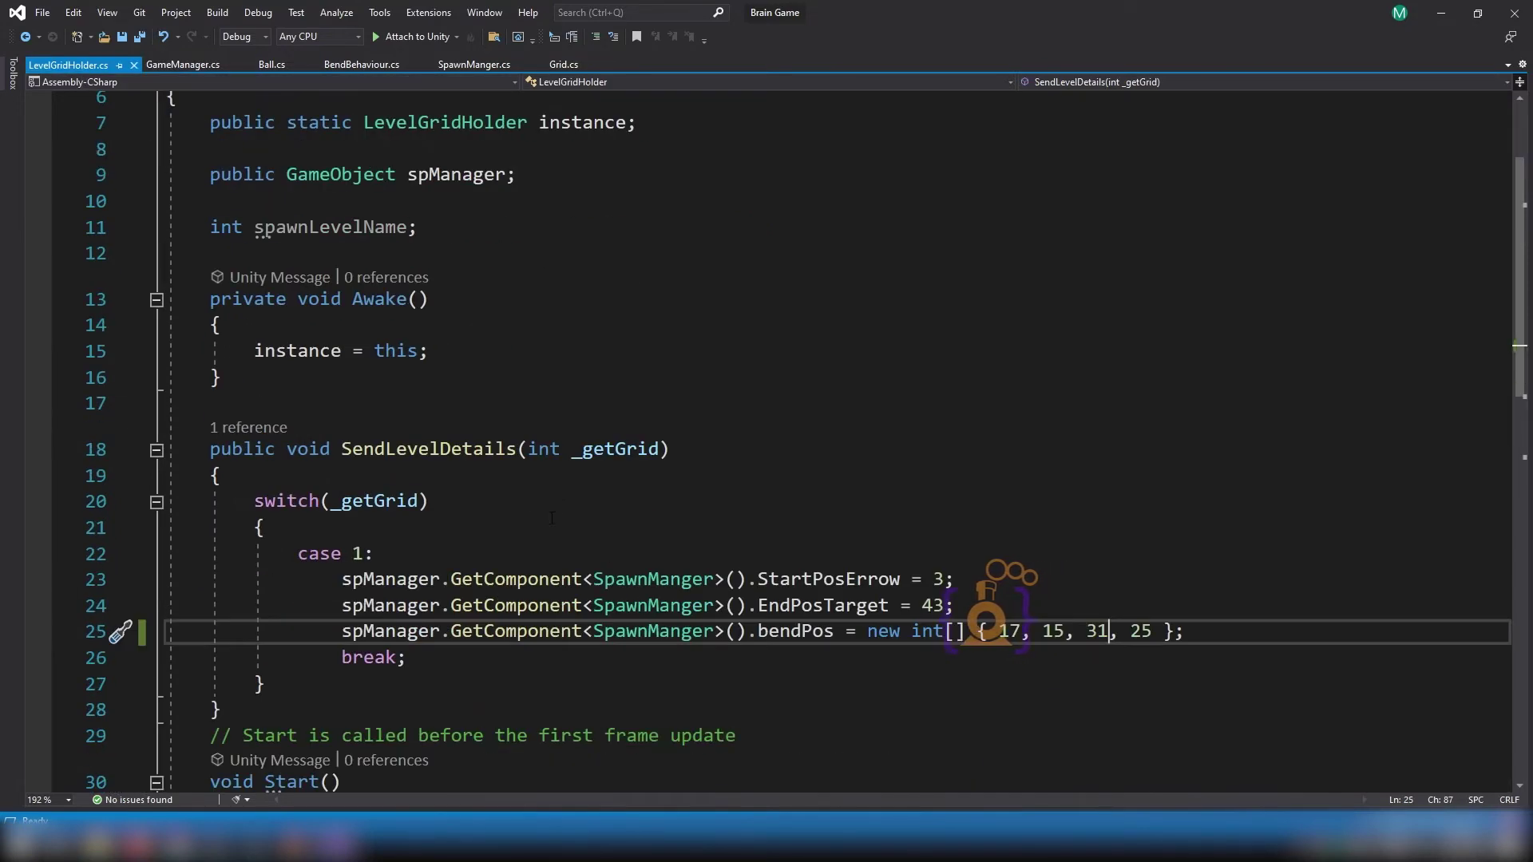
left_click(400, 449)
key("ctrl+r")
key("ctrl+r")
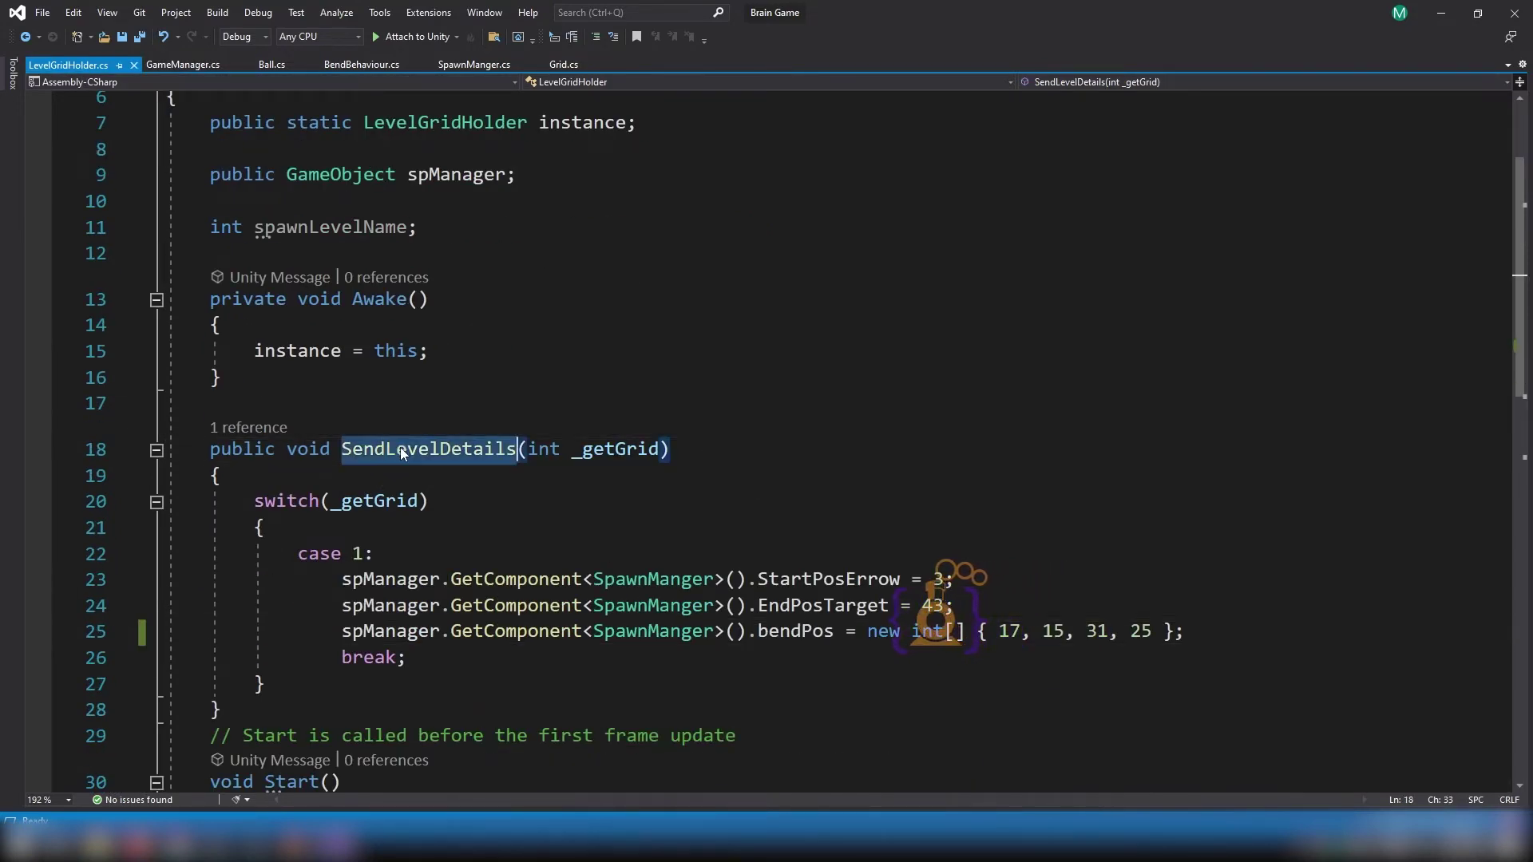
scroll(539, 482, "down", 1)
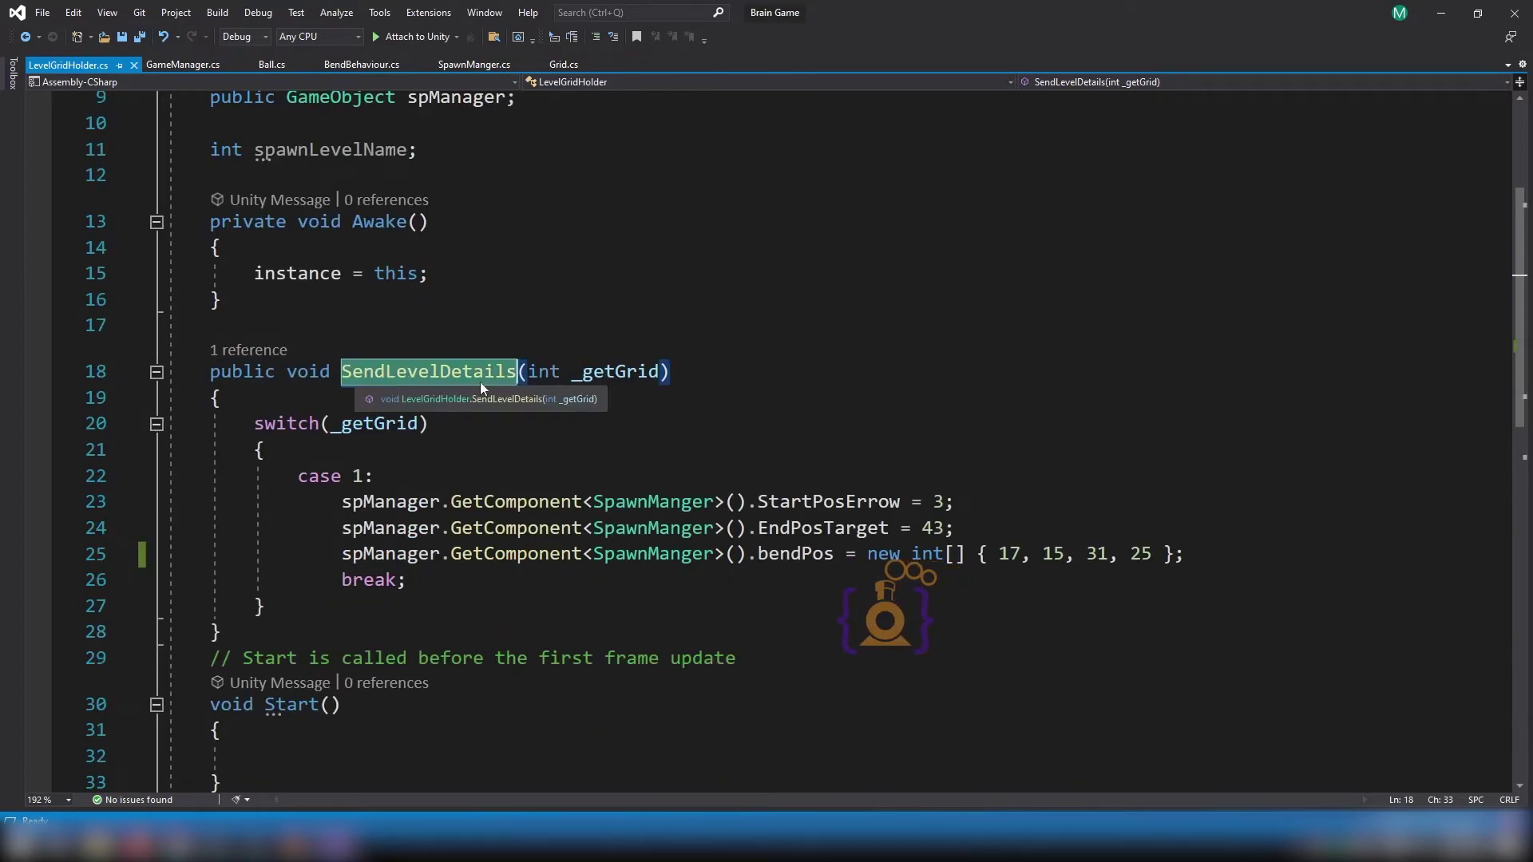
left_click(478, 327)
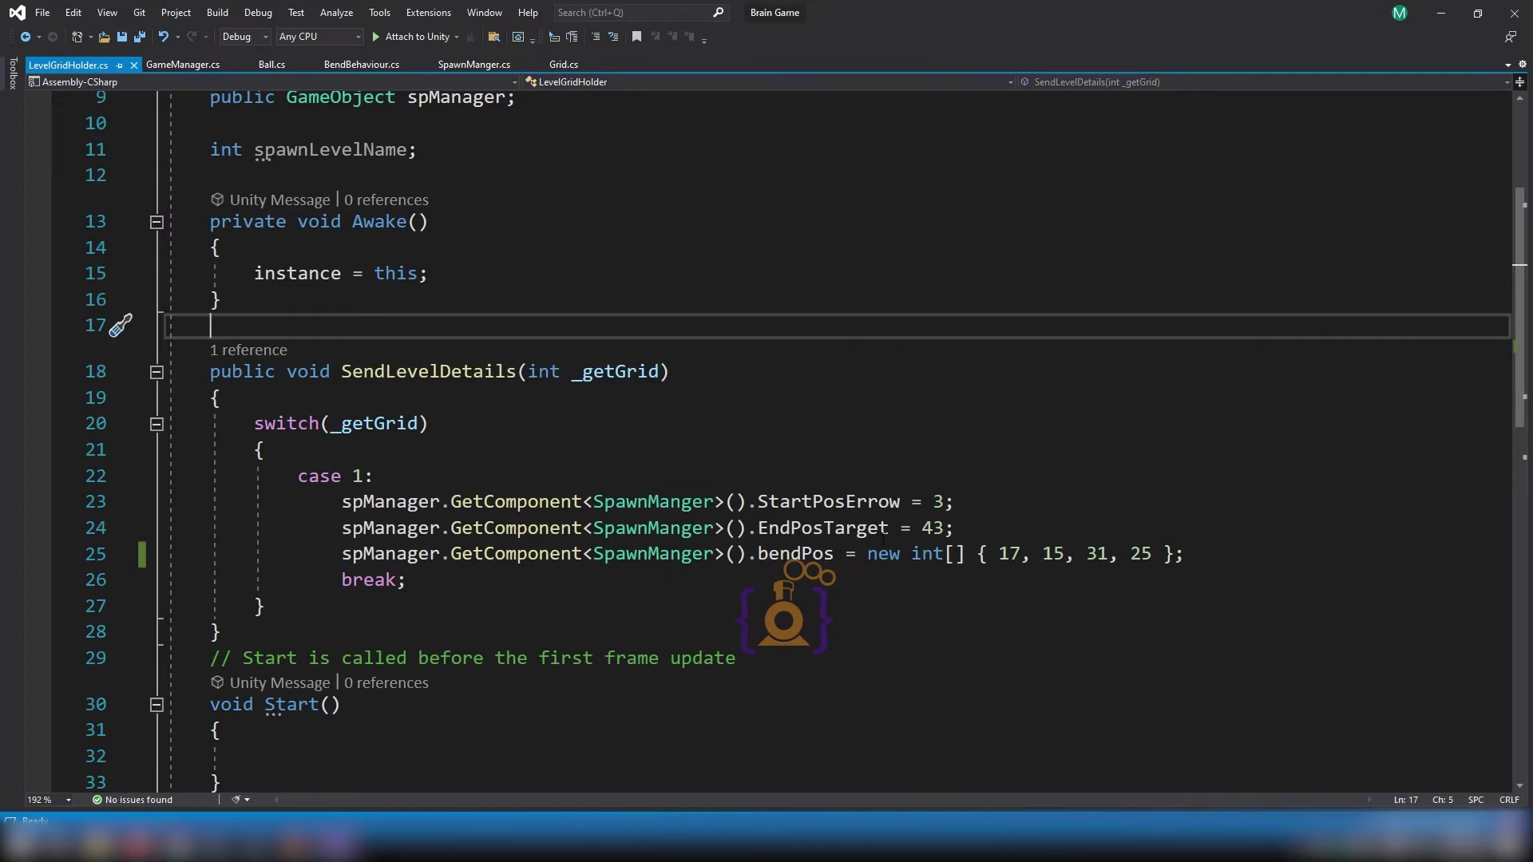
scroll(907, 553, "down", 2)
left_click_drag(406, 423, 298, 319)
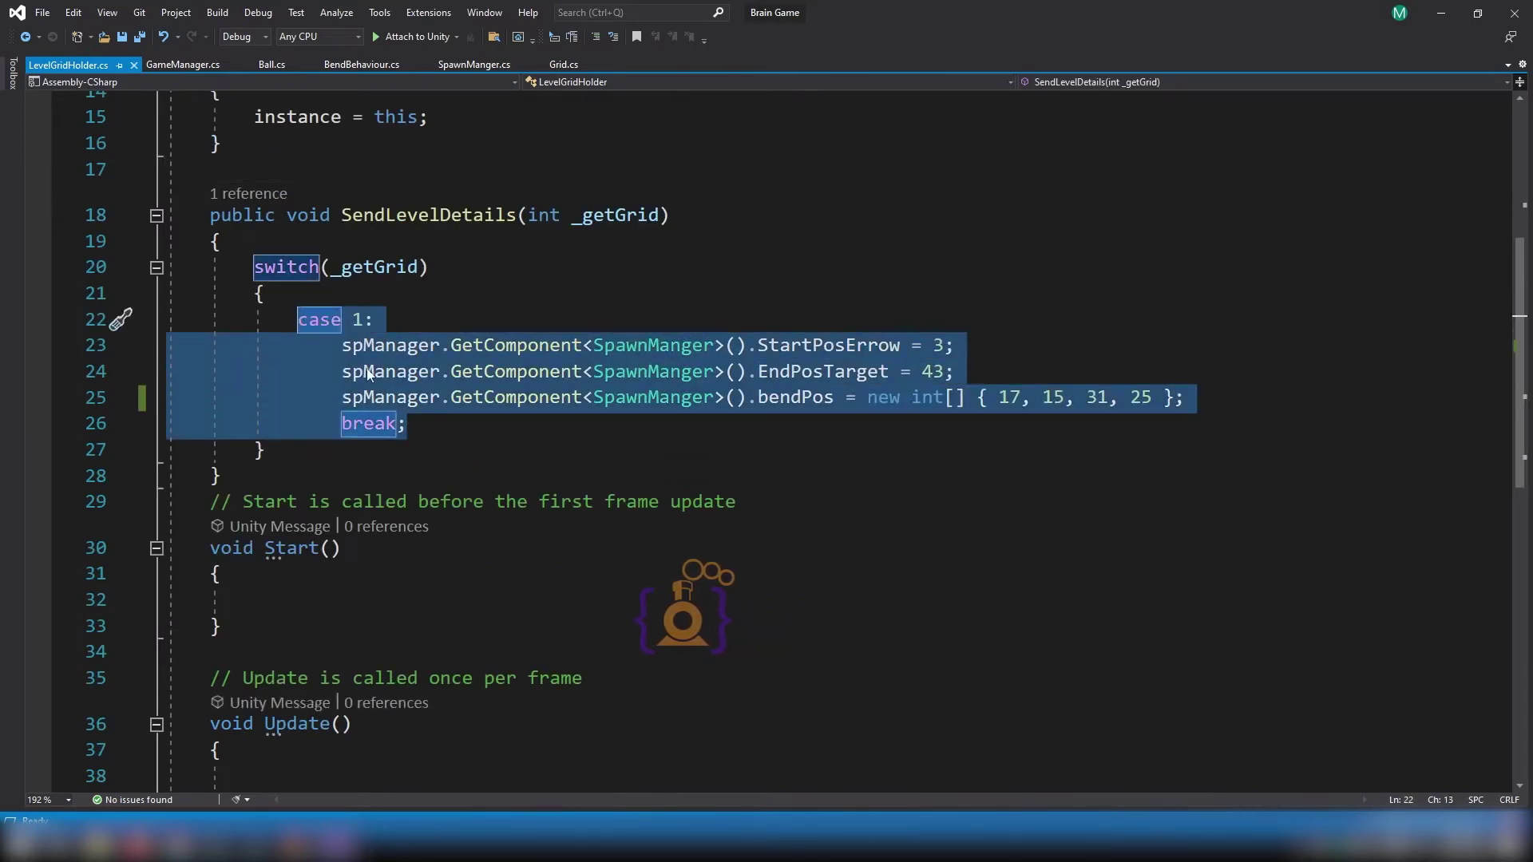
Paste a copy of the case 1 block below it and renumber it as case 2.
left_click(440, 425)
key("Return")
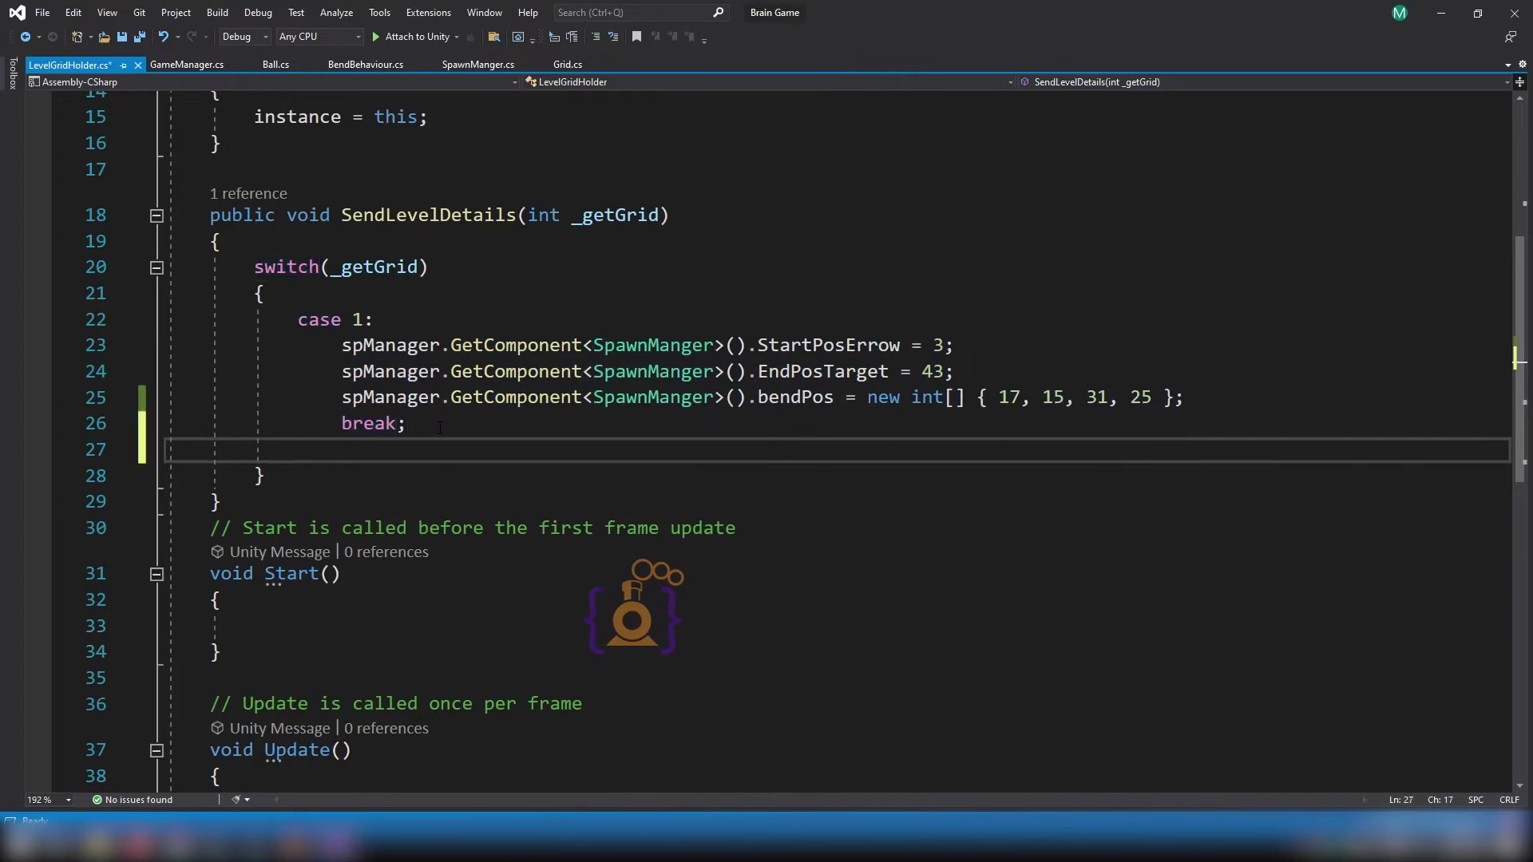
type("case 1:                 spManager.GetComponent<SpawnManger>().StartPosErrow = 3;                 spManager.GetComponent<SpawnManger>().EndPosTarget = 43;                 spManager.GetComponent<SpawnManger>().bendPos = new int[] { 17, 15, 31, 25 };                 break;")
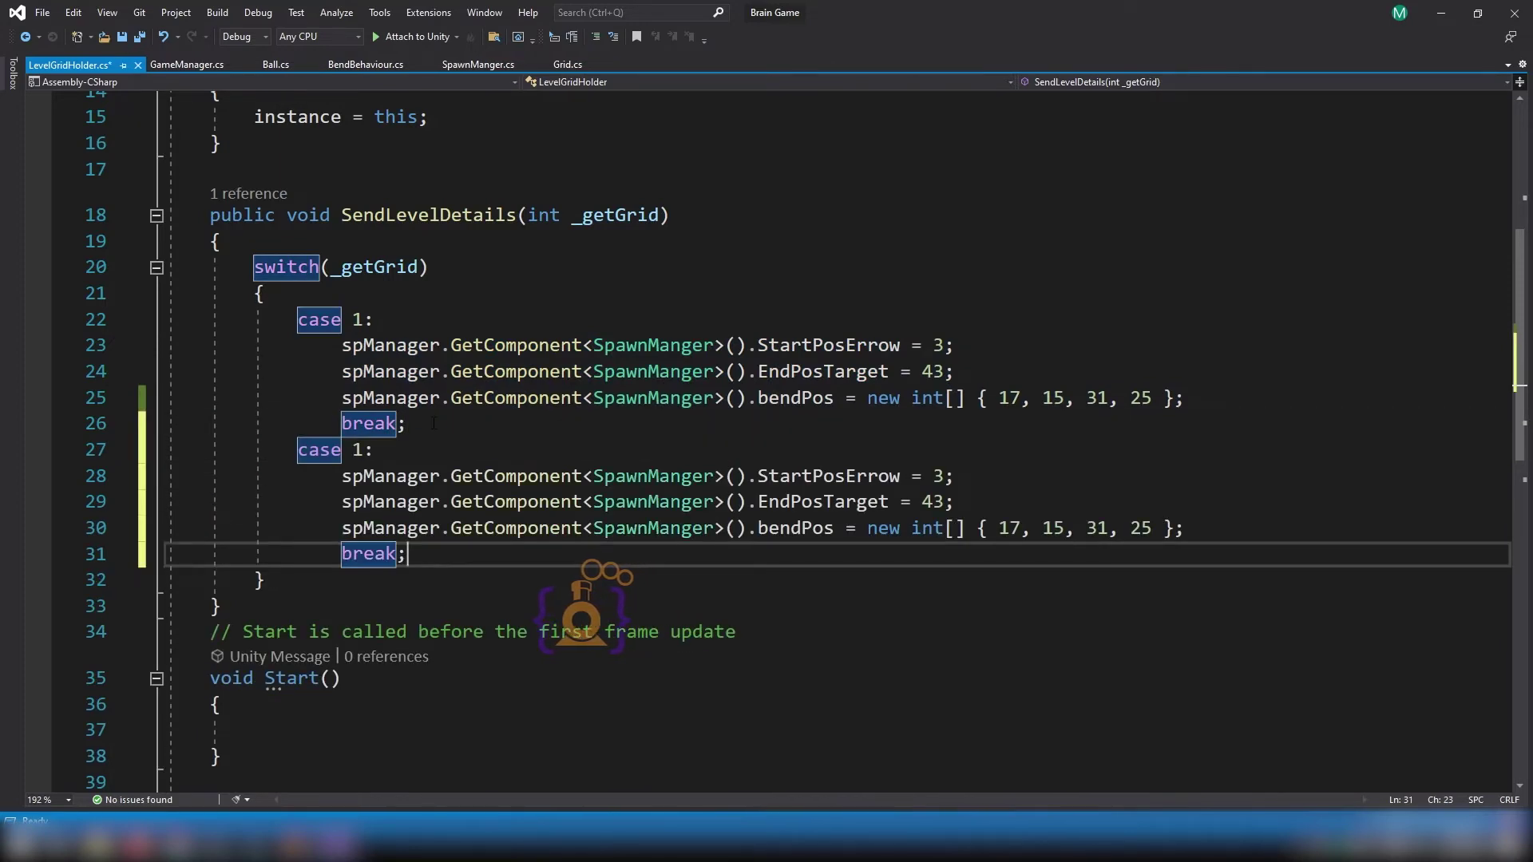
left_click(364, 449)
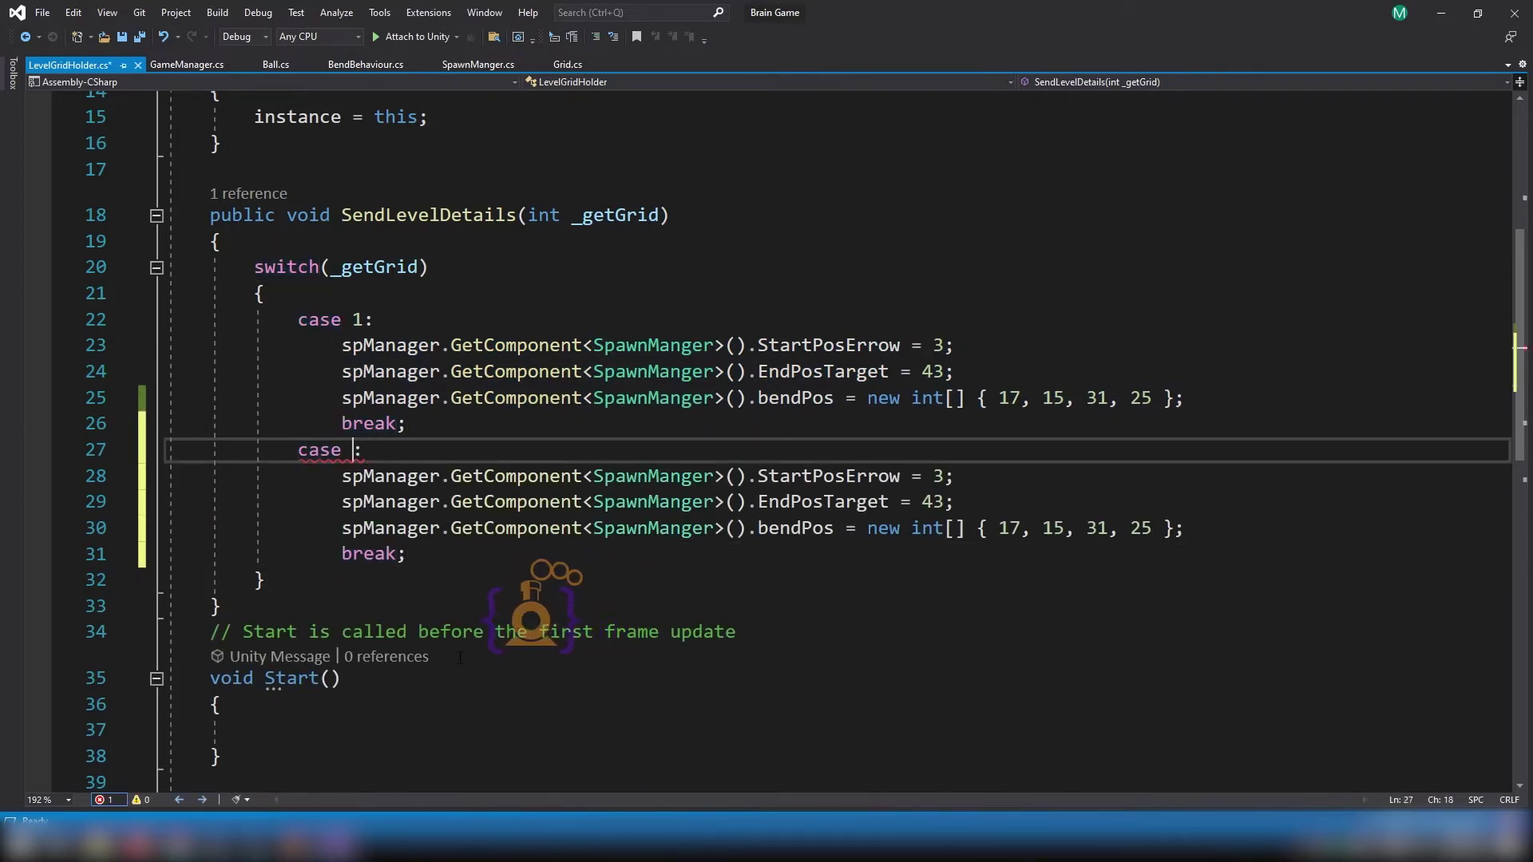
type("2")
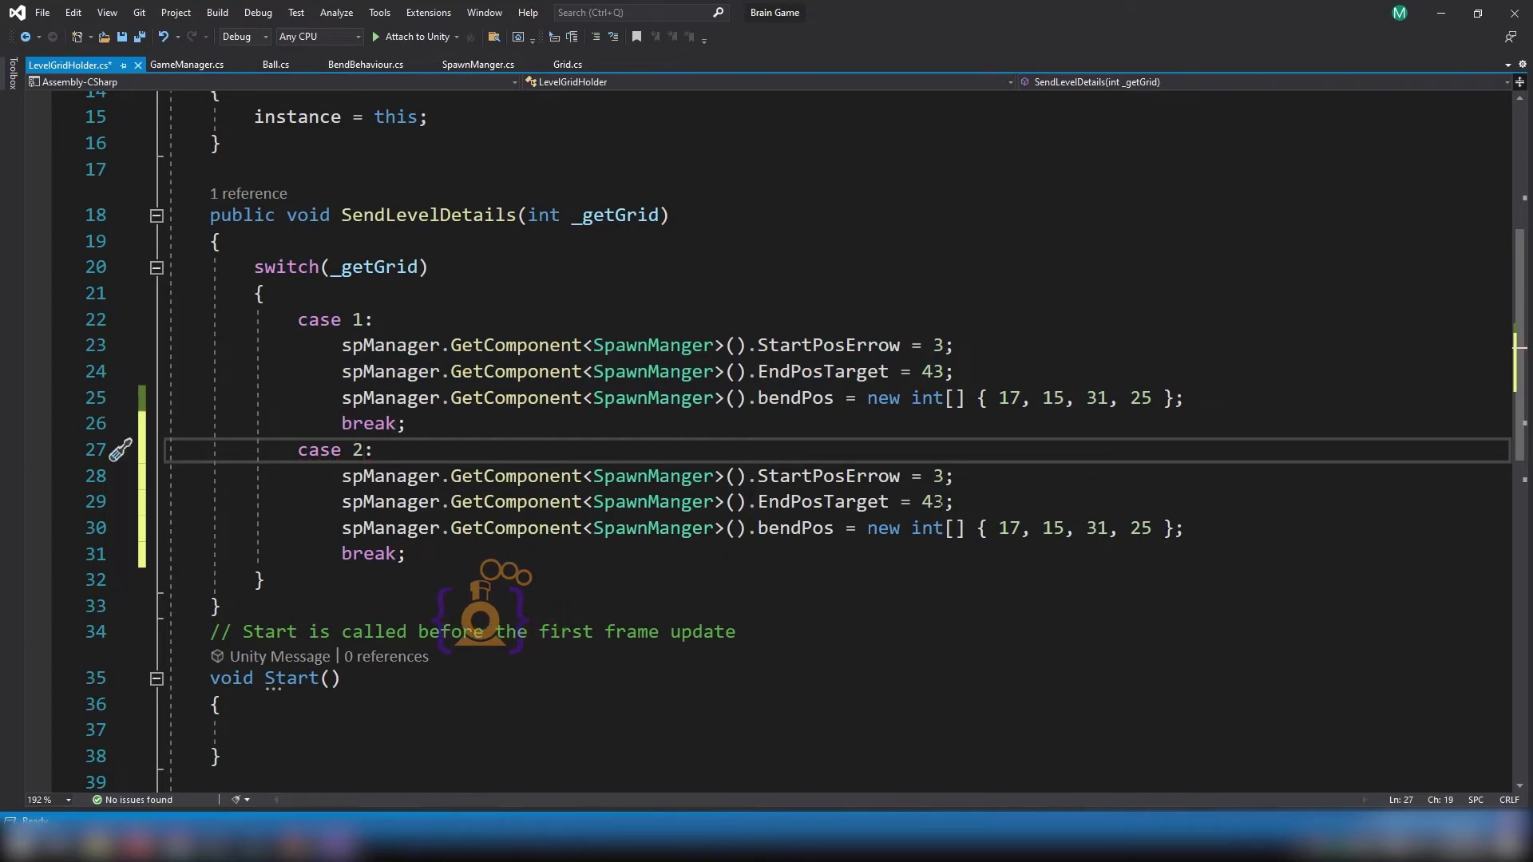
Set case 2's start position to 5 and its first bend positions to 16, 25, 33, 22.
double_click(945, 475)
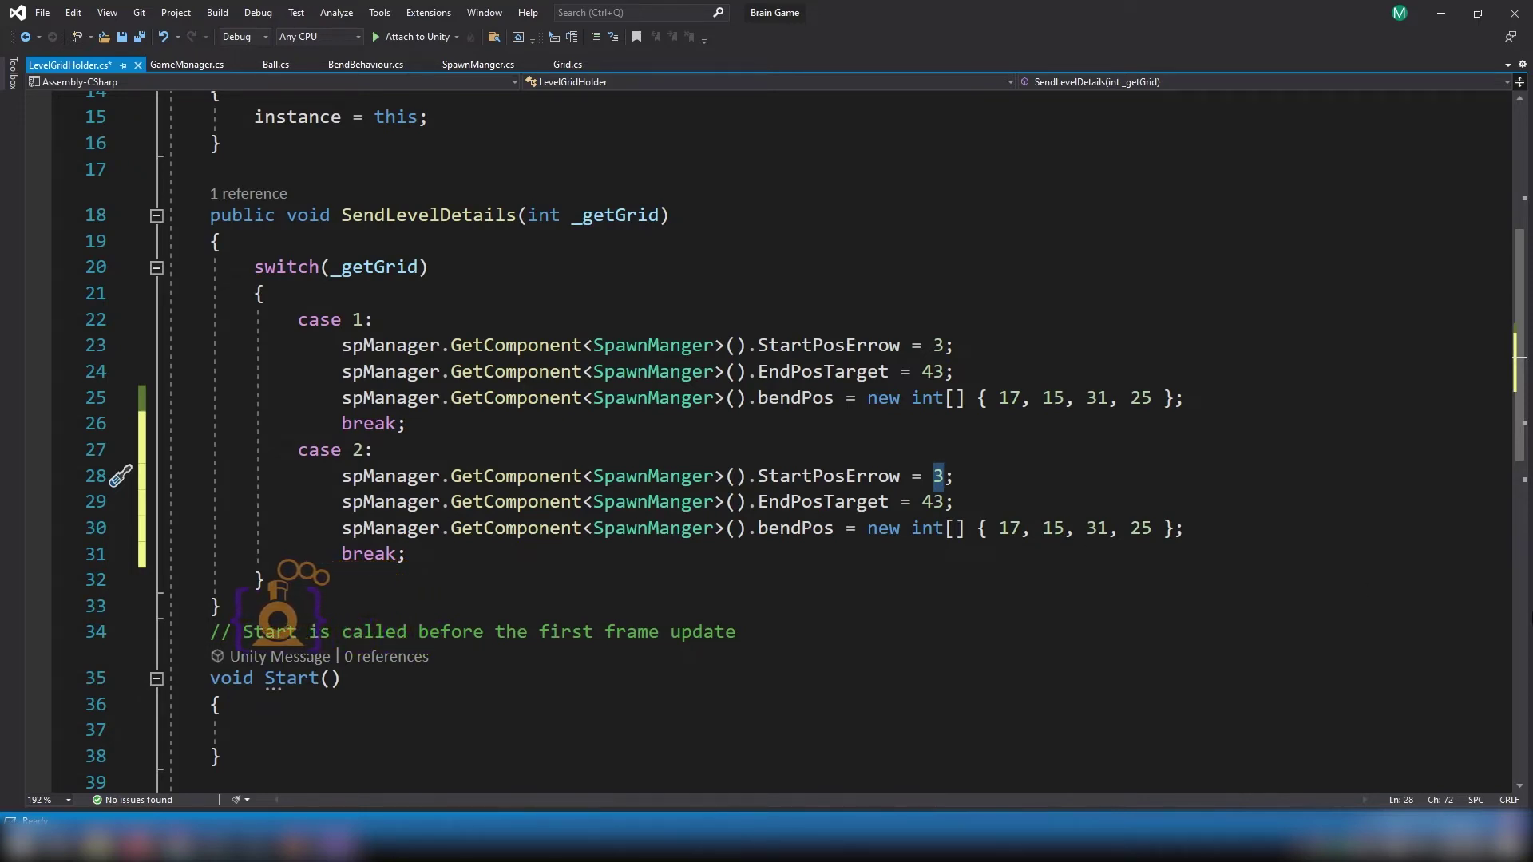
type("5")
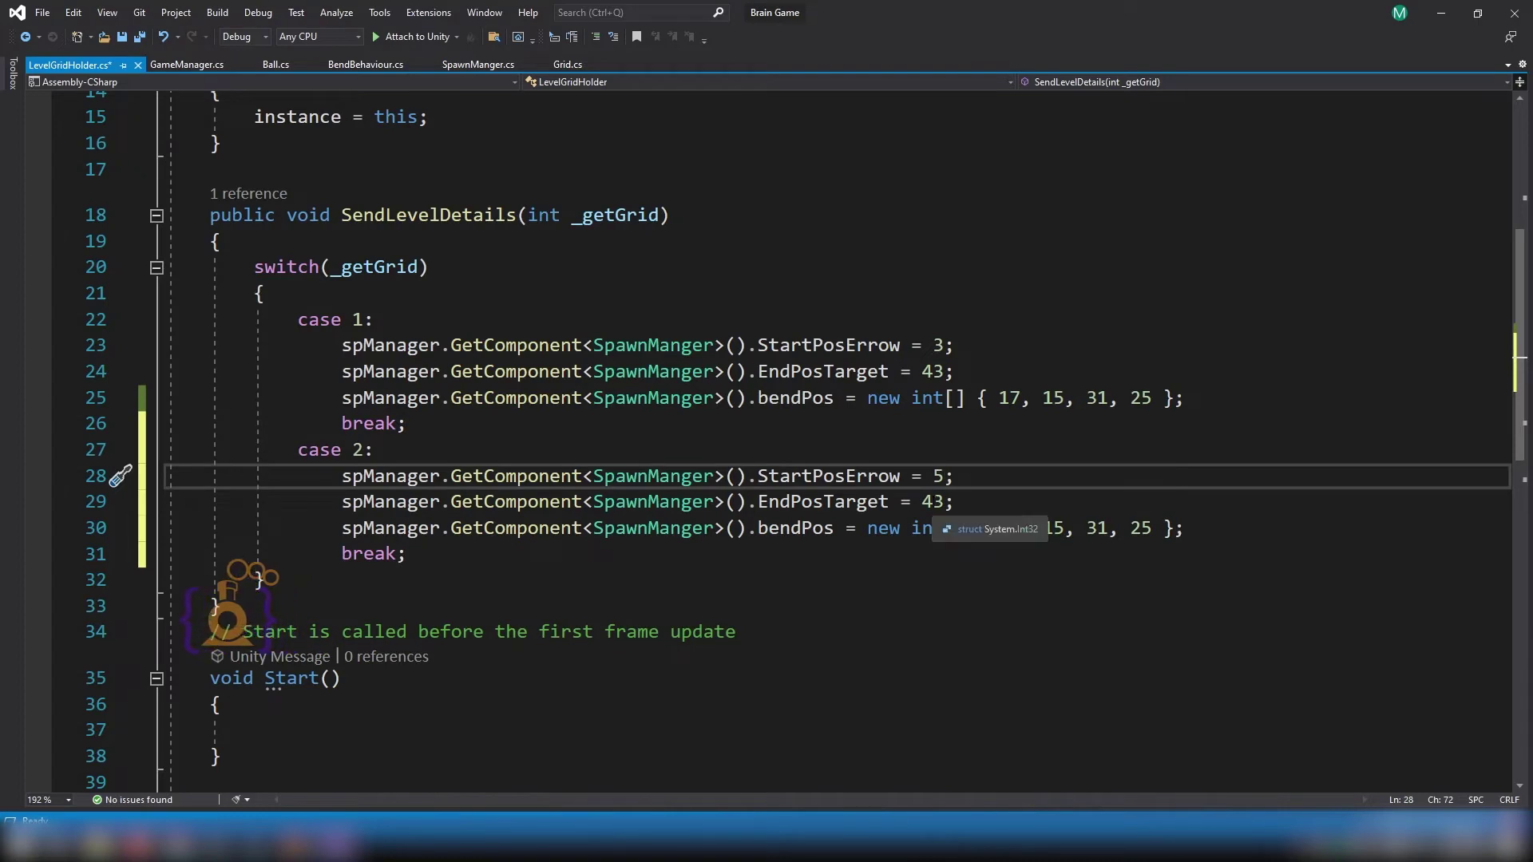
left_click(928, 502)
type("4")
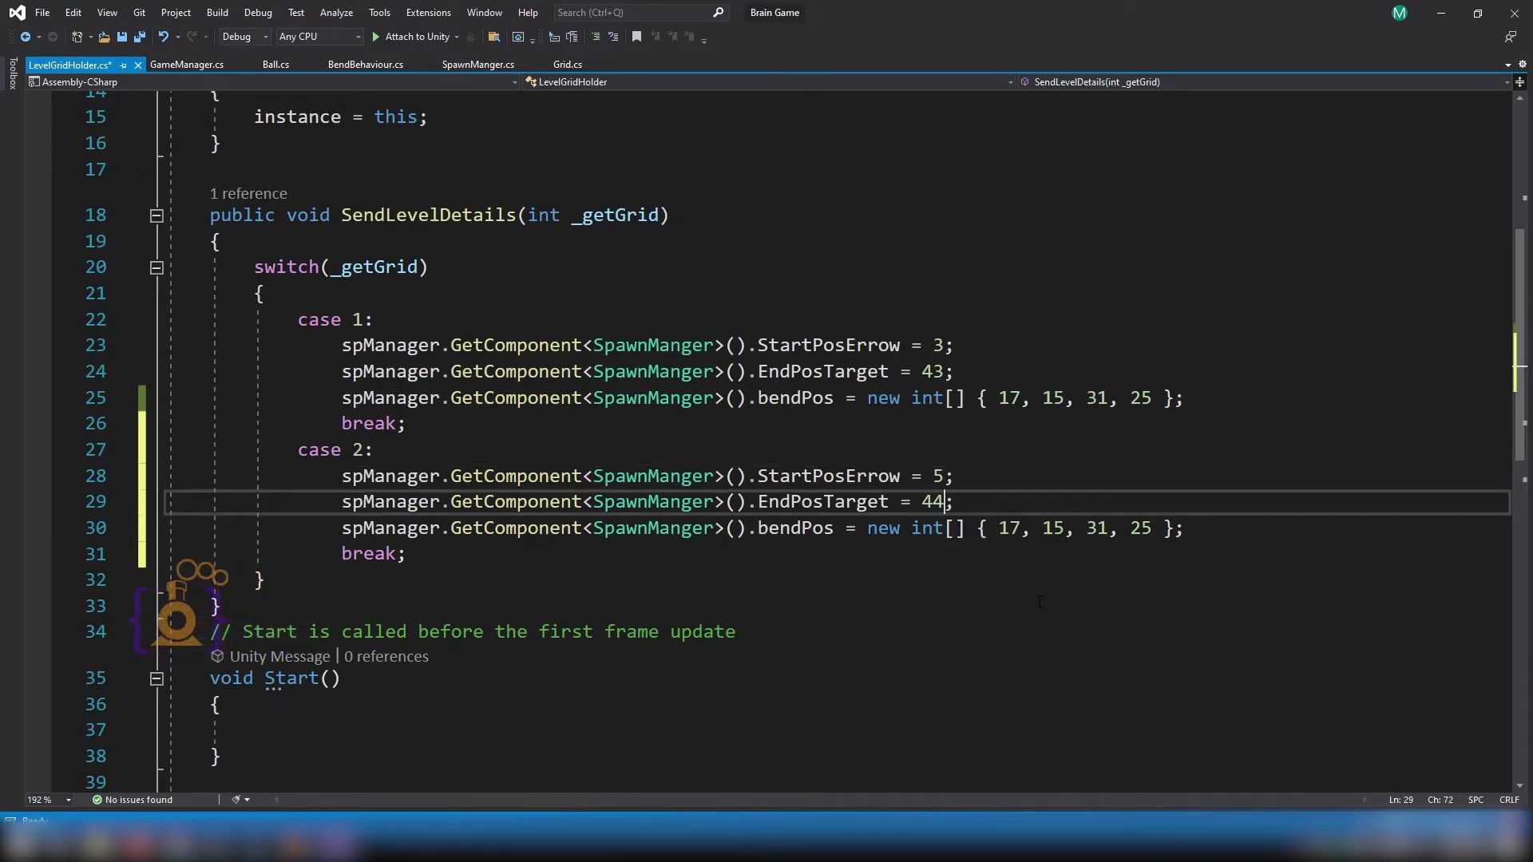
double_click(1010, 528)
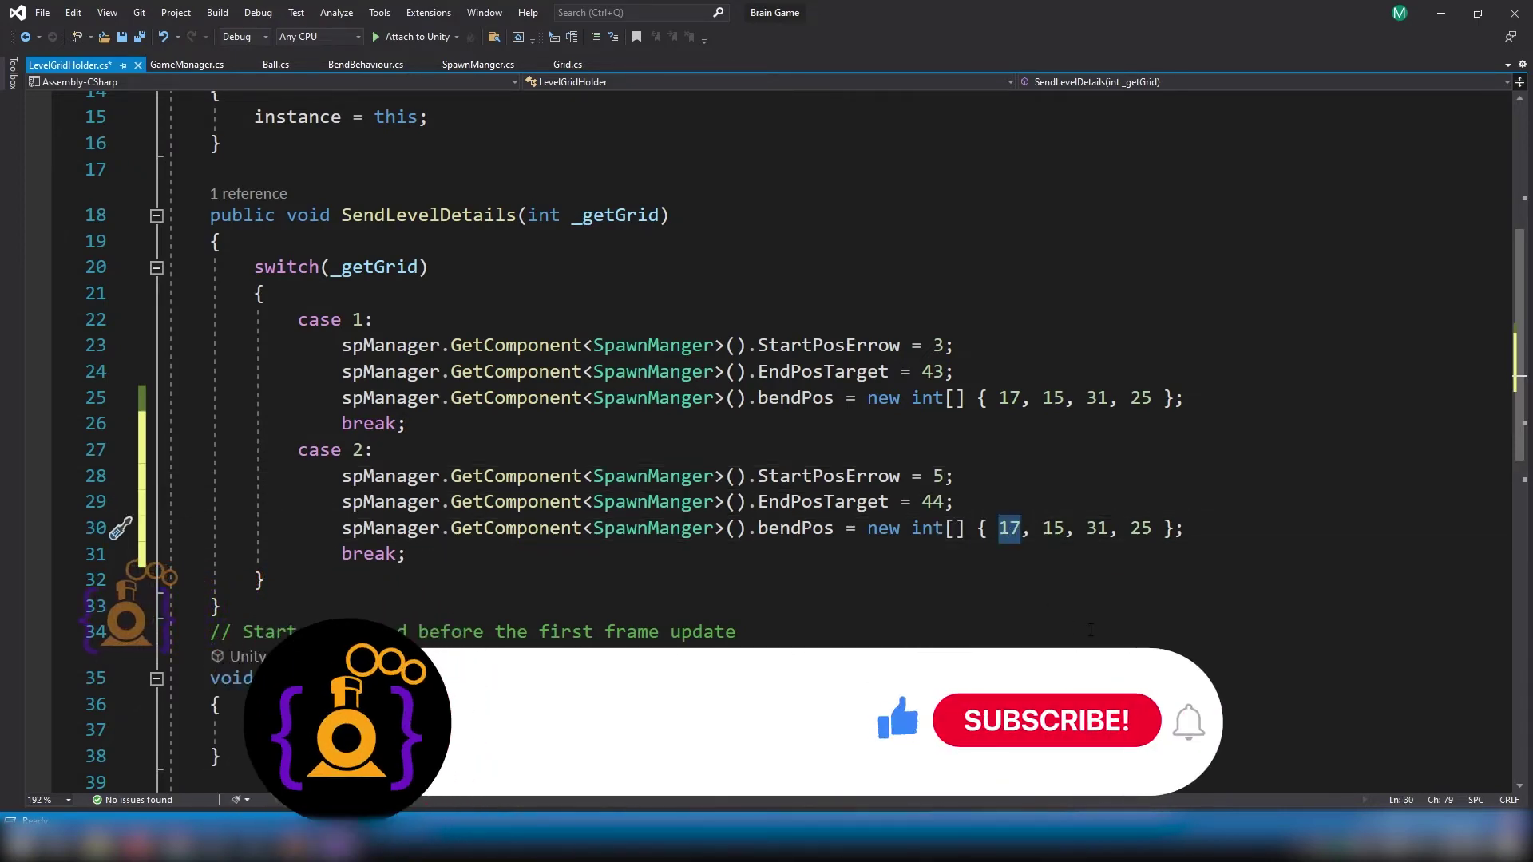
type("16")
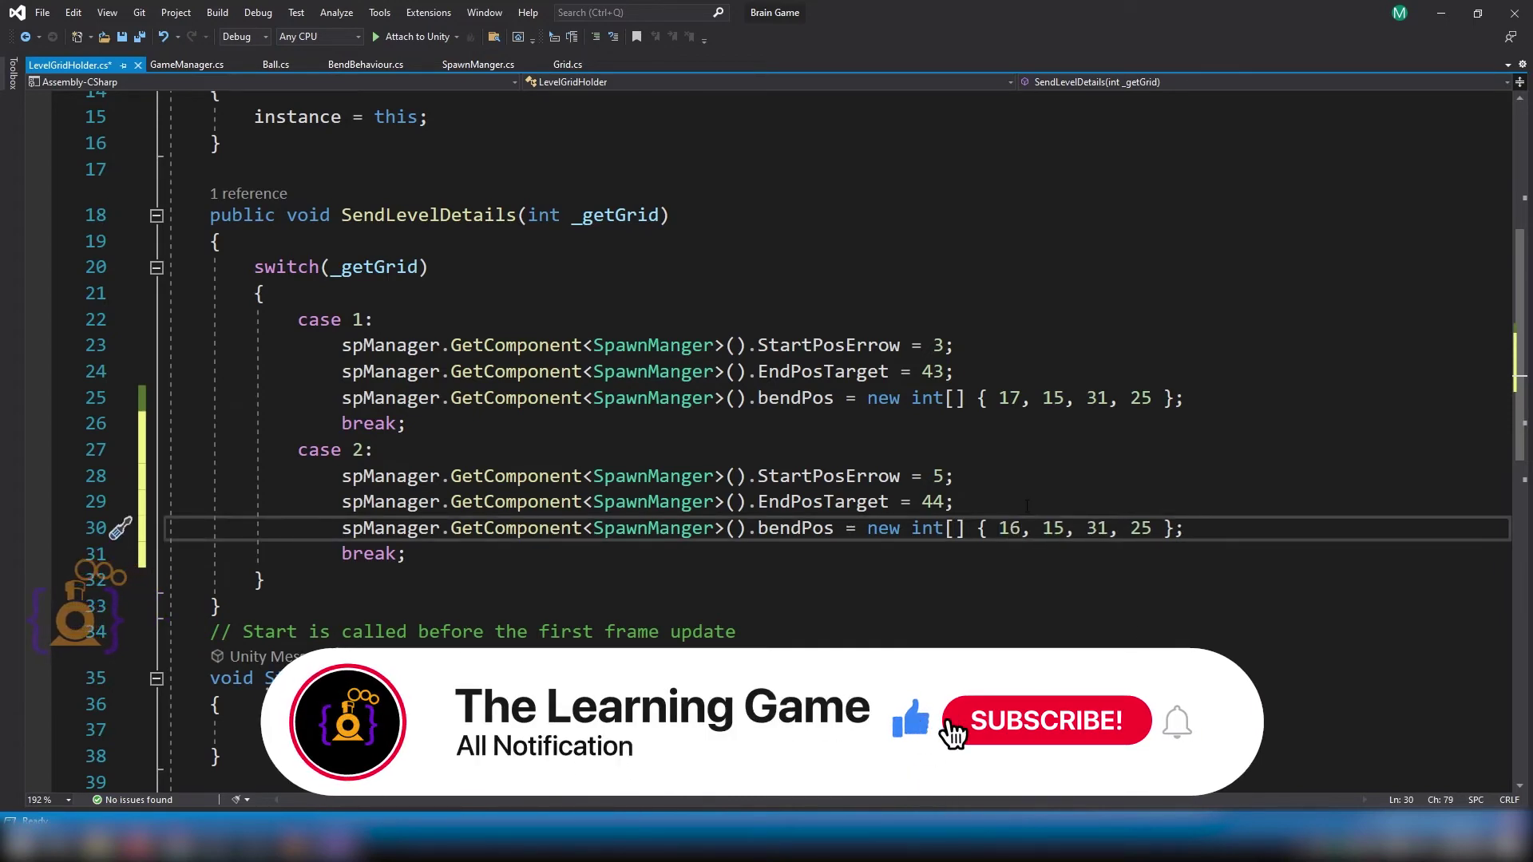
double_click(1062, 530)
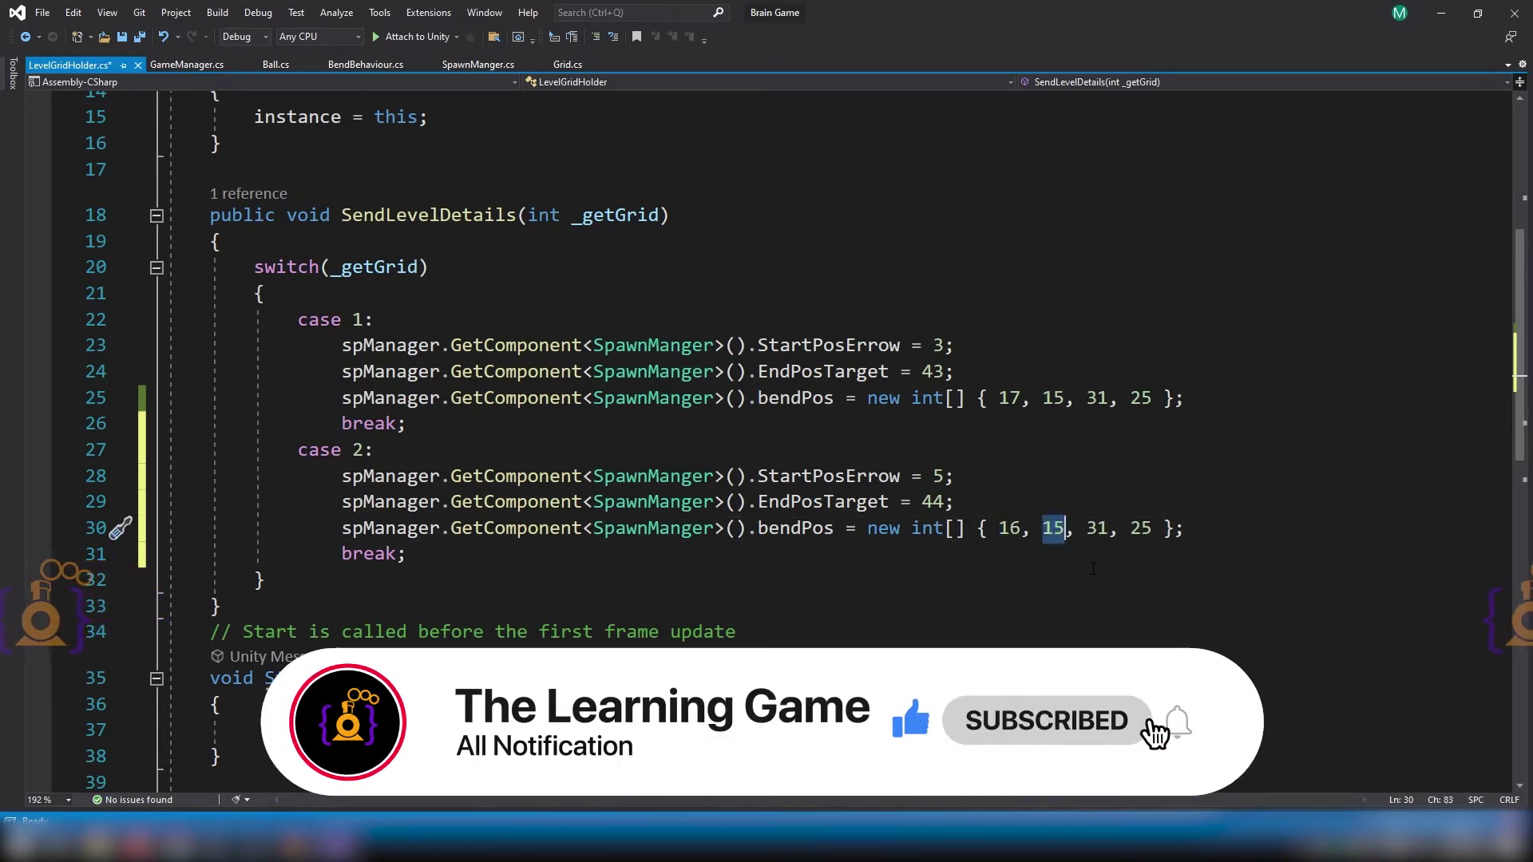
type("25")
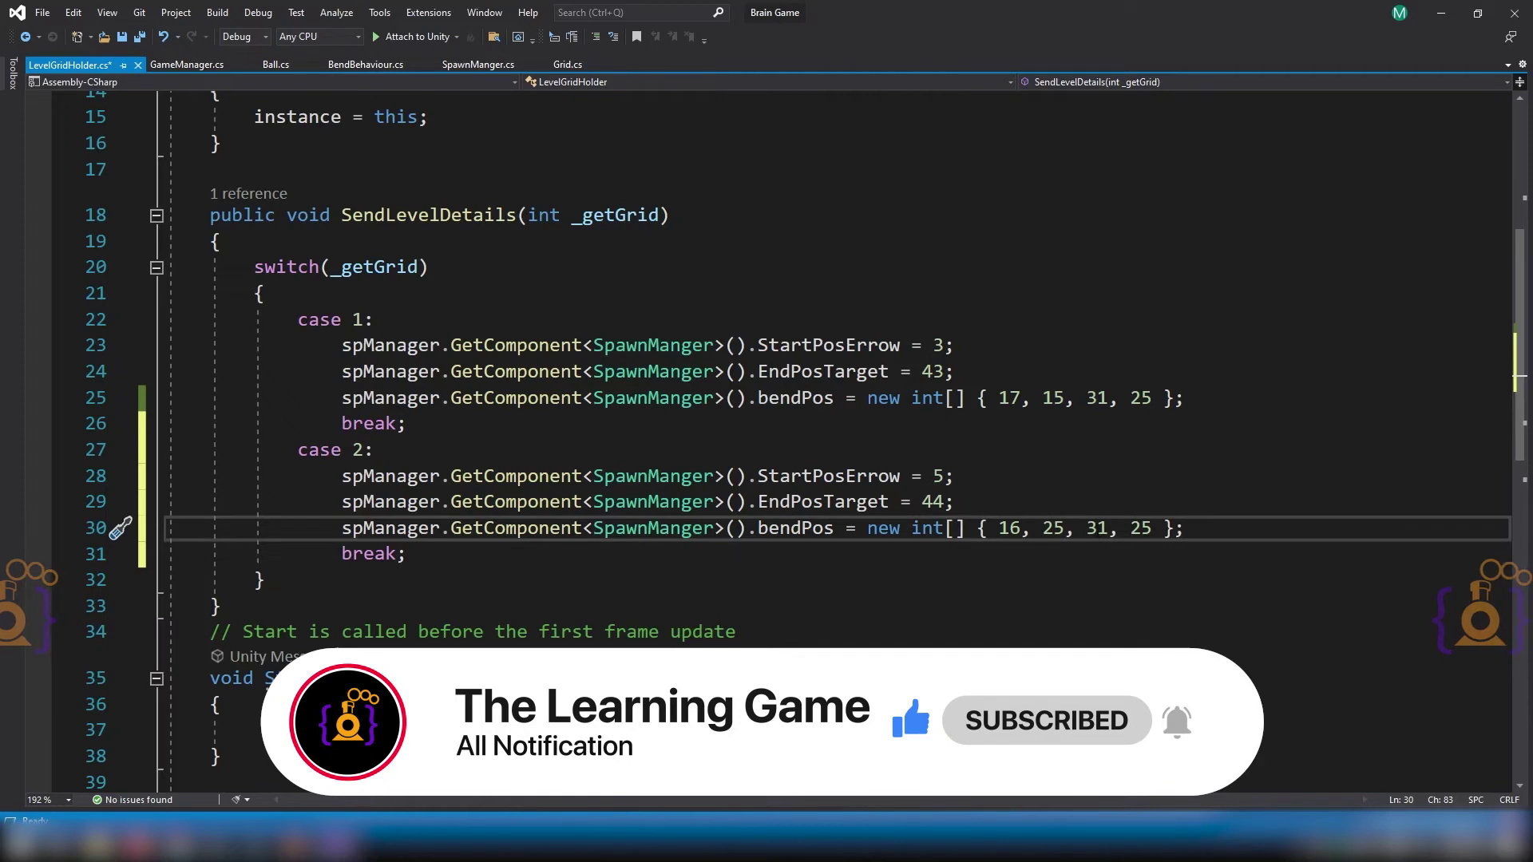
double_click(1096, 528)
type("33")
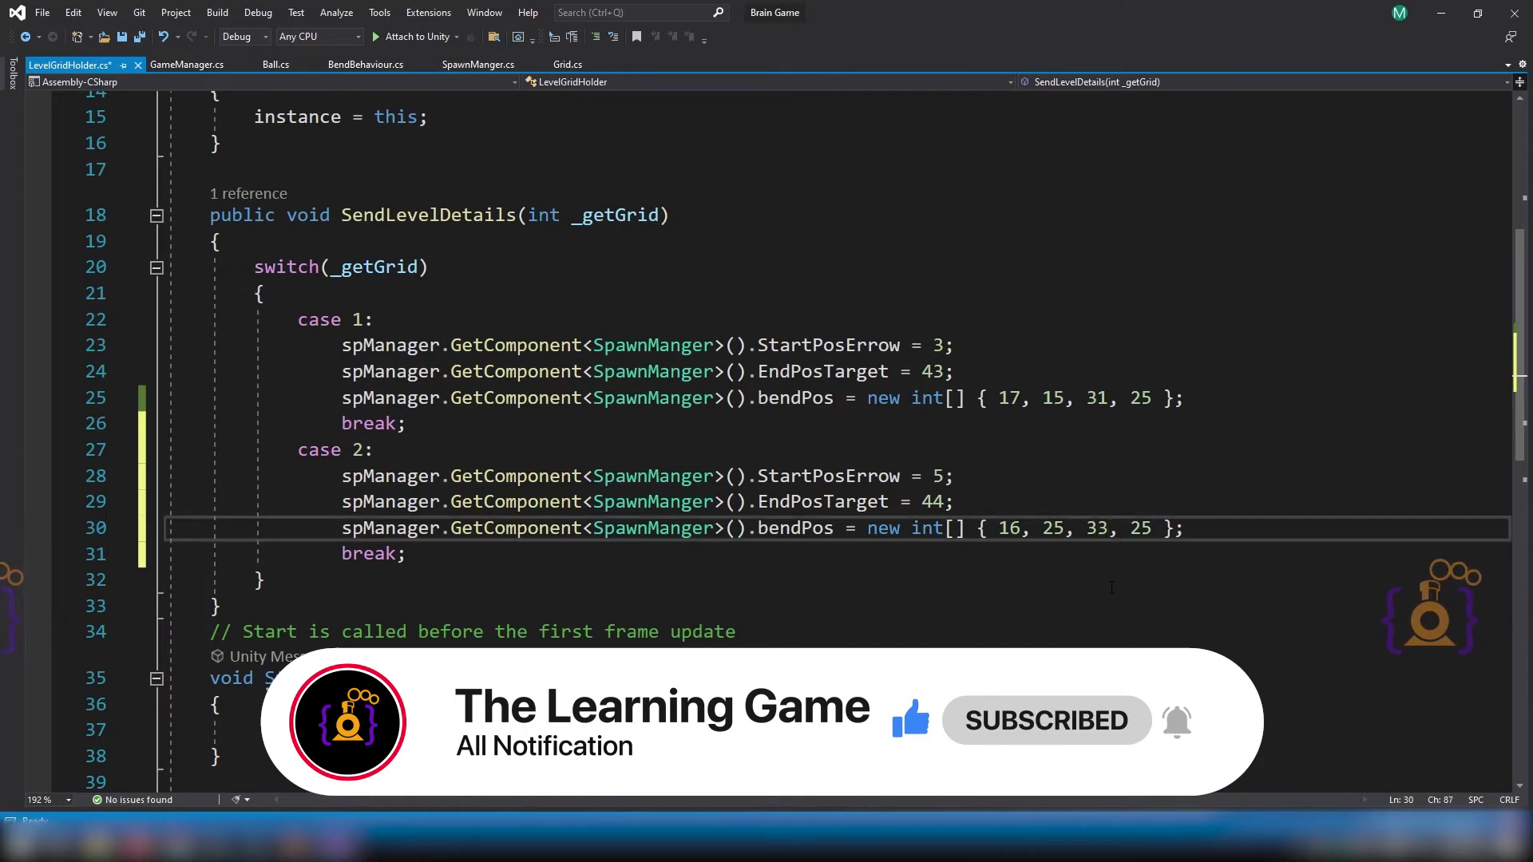
left_click(1141, 528)
double_click(1140, 528)
type("2")
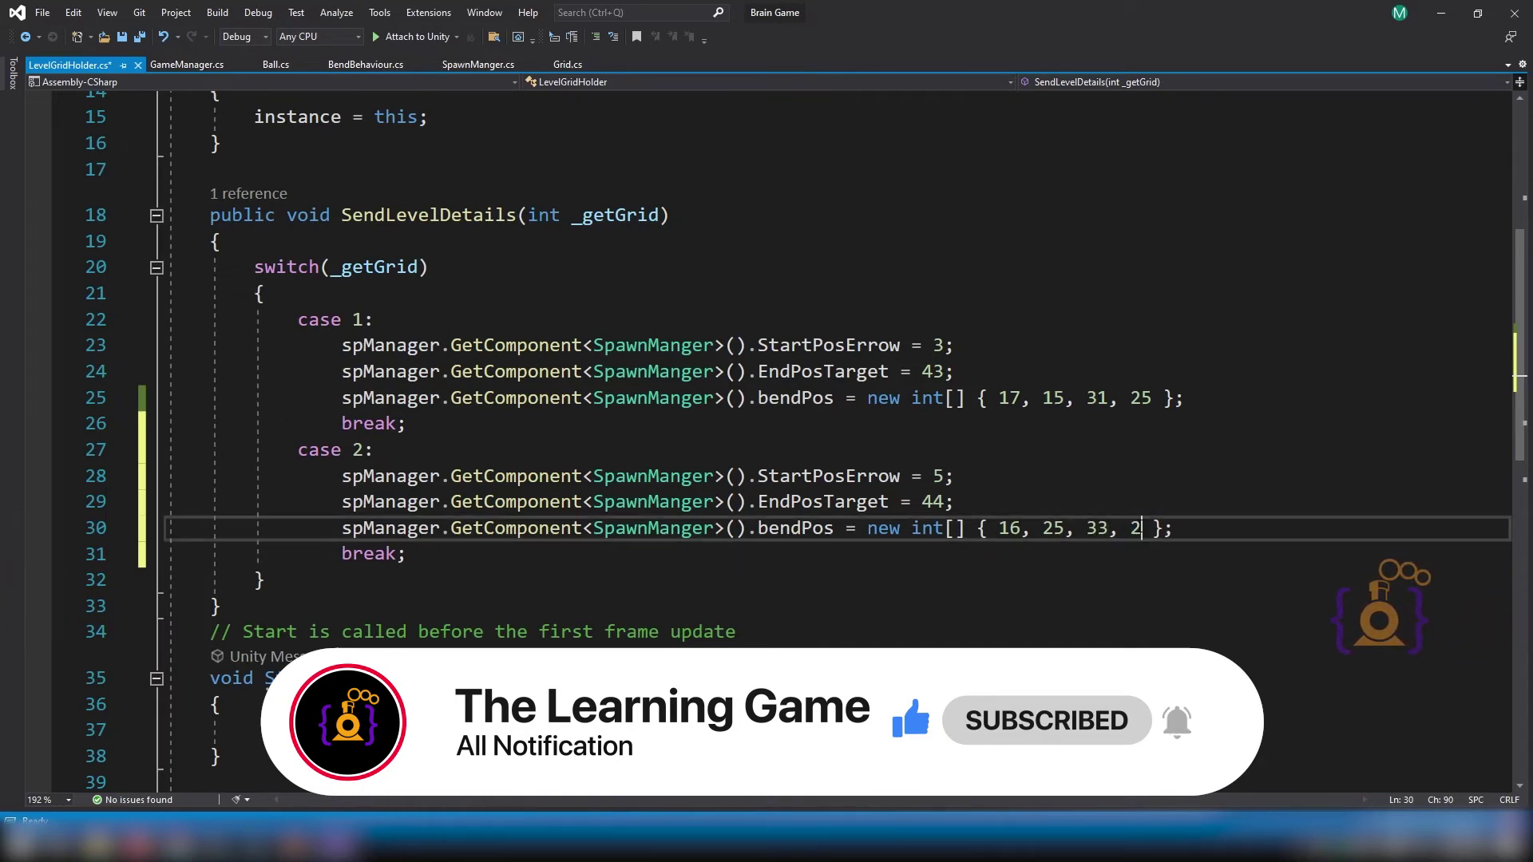
type("2,")
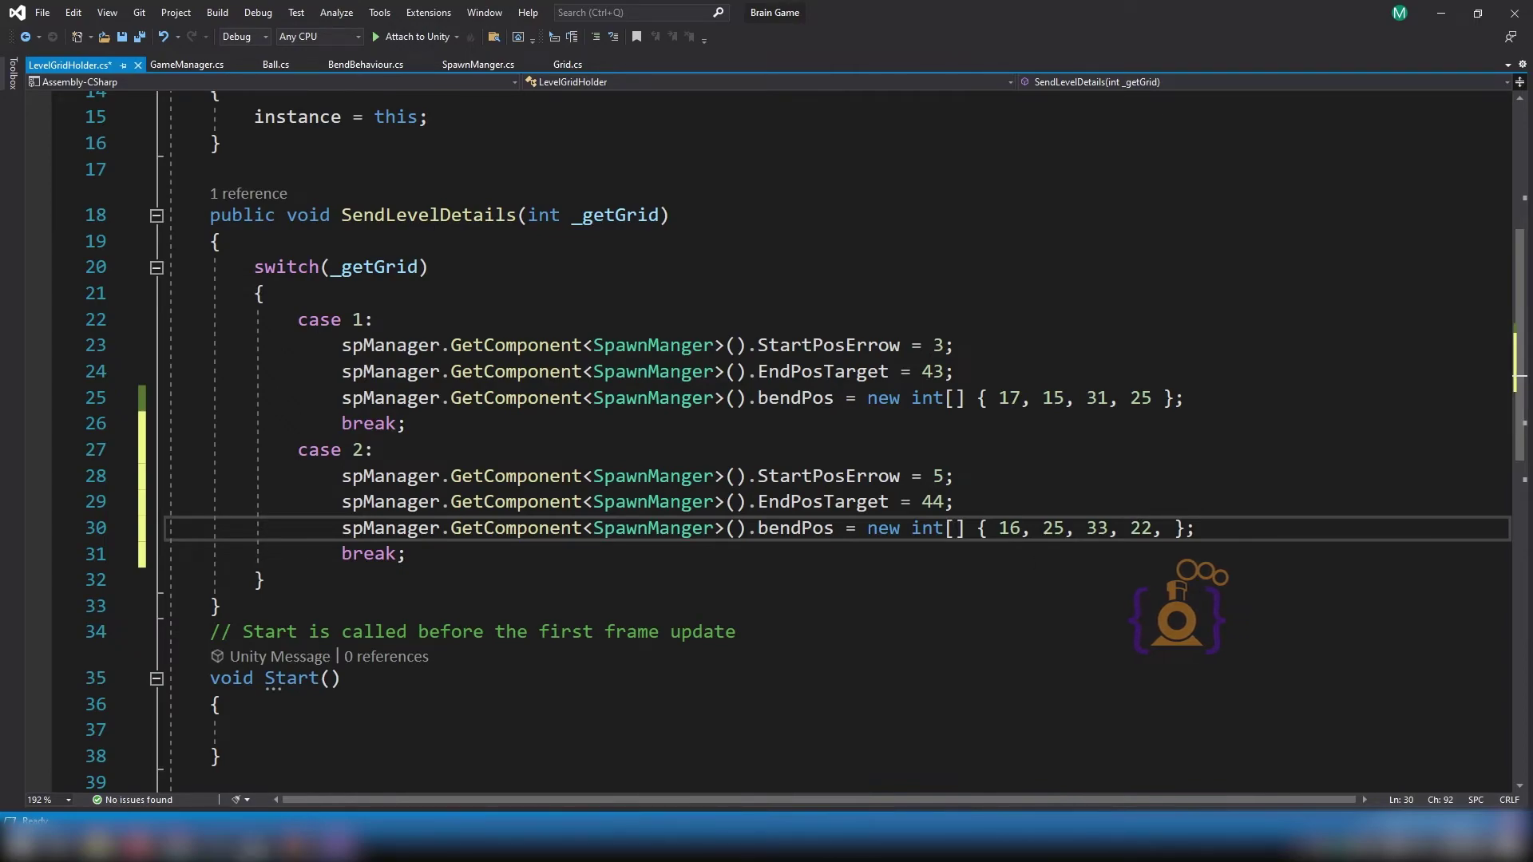
Add 38 as the final case 2 bend position and save LevelGridHolder.cs.
key("alt+Tab")
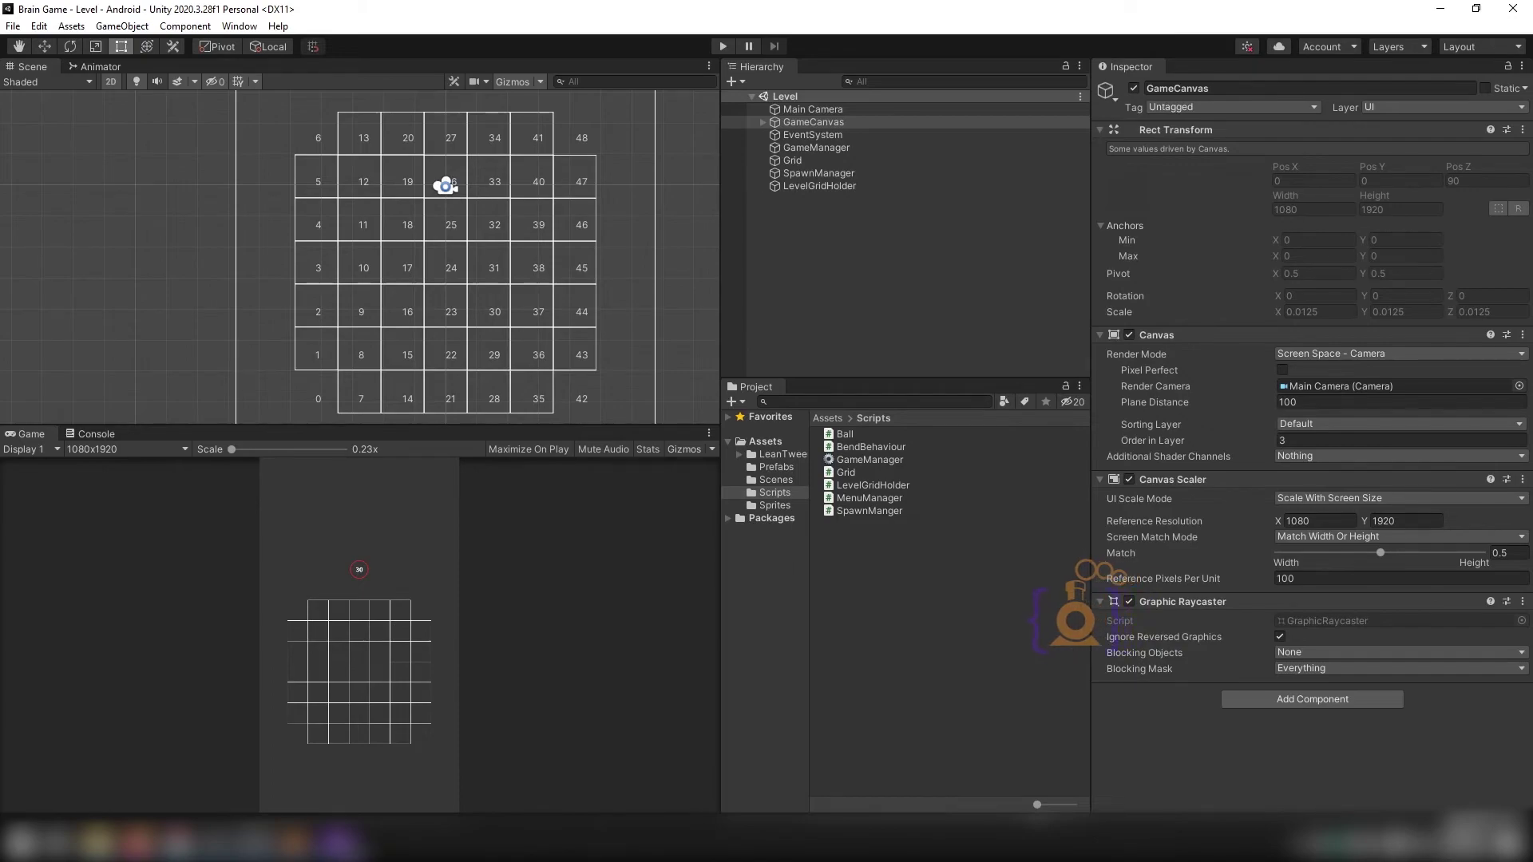
key("alt+Tab")
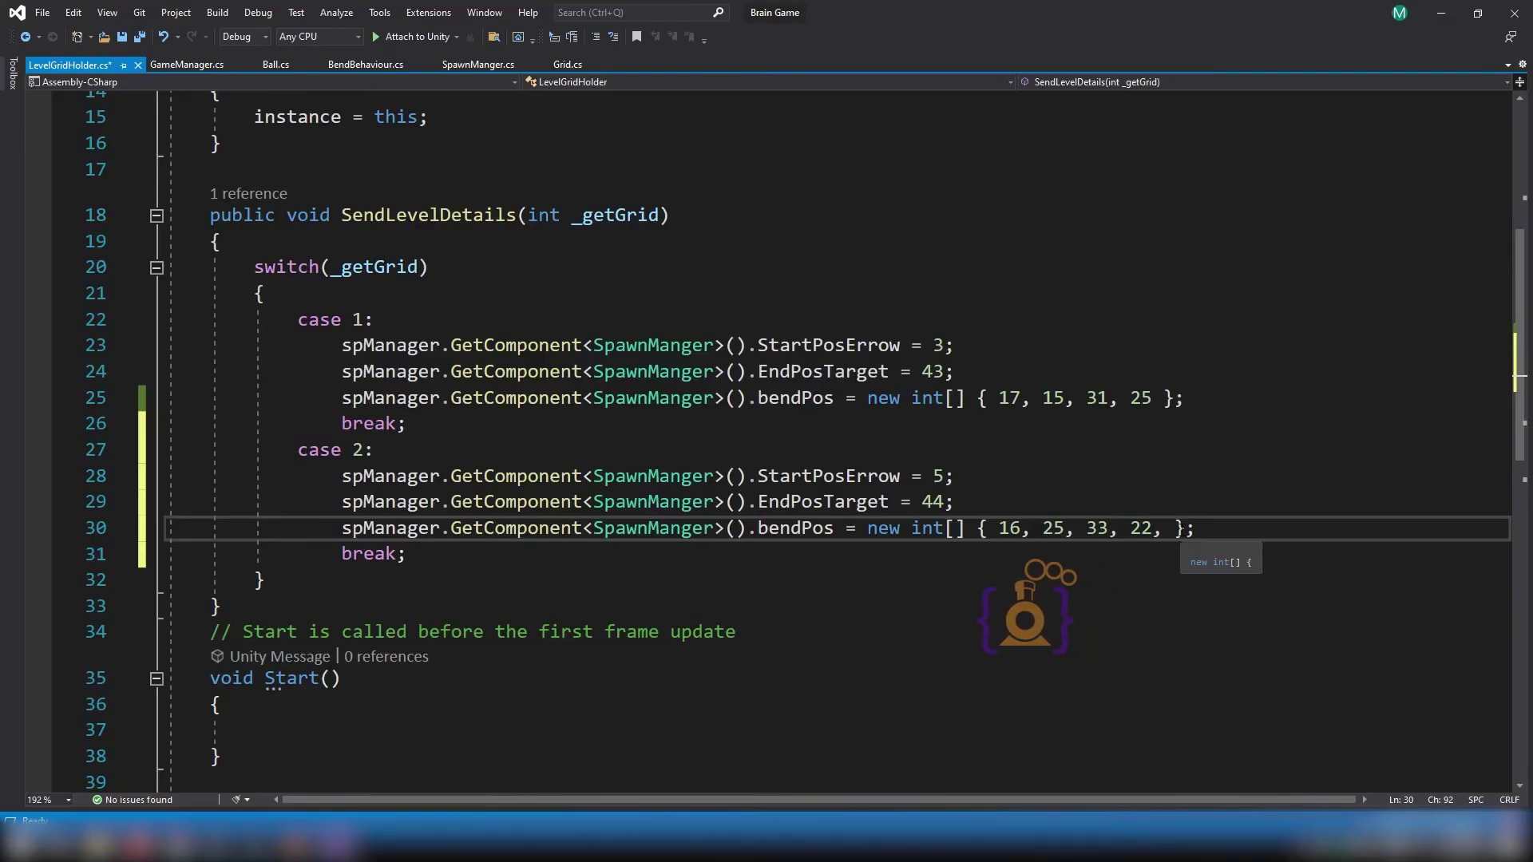
type("38")
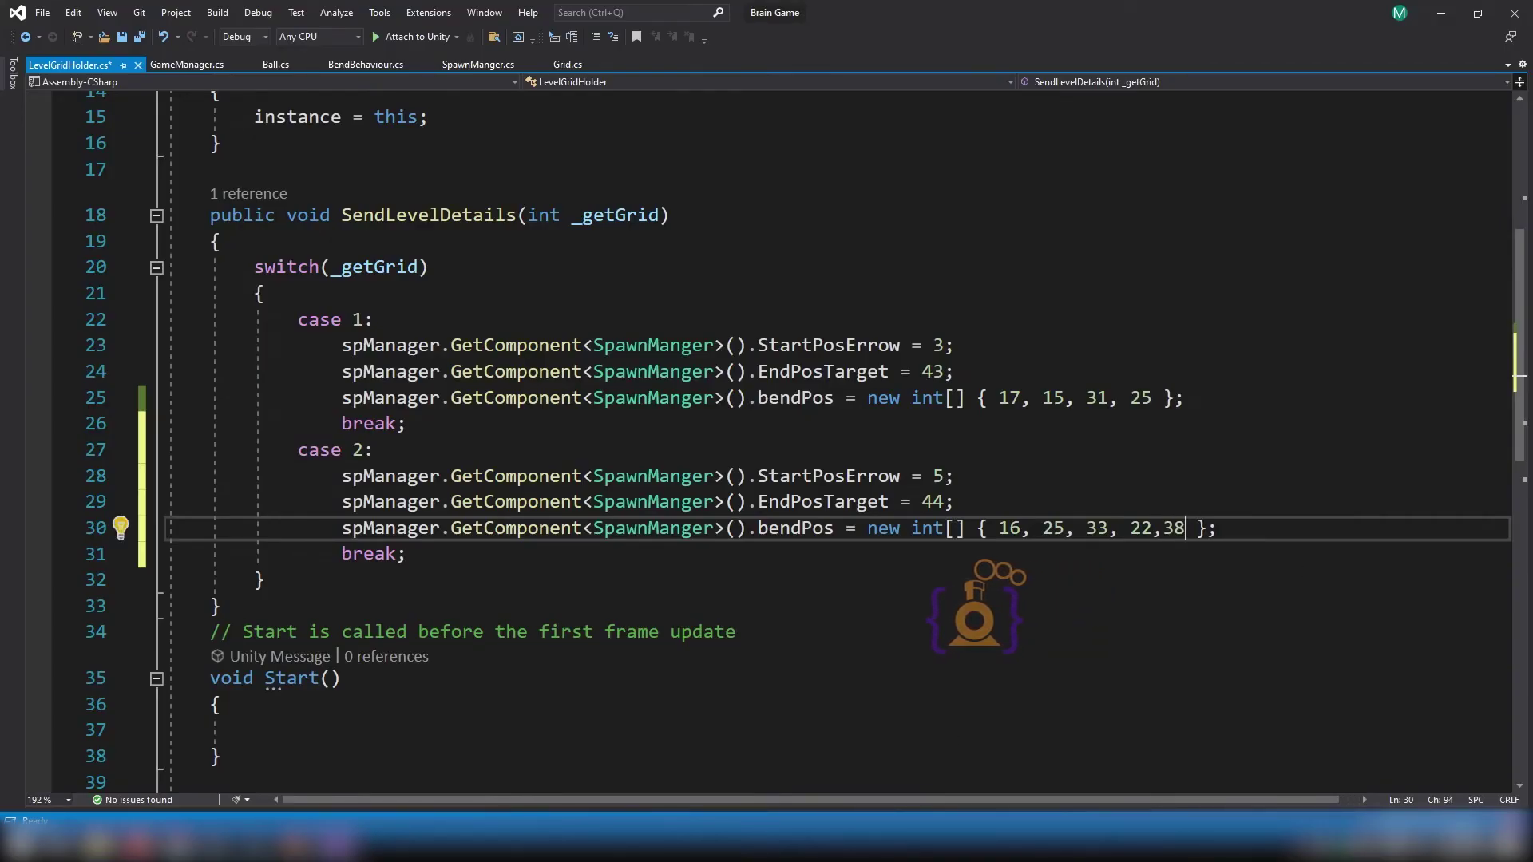
key("ctrl+s")
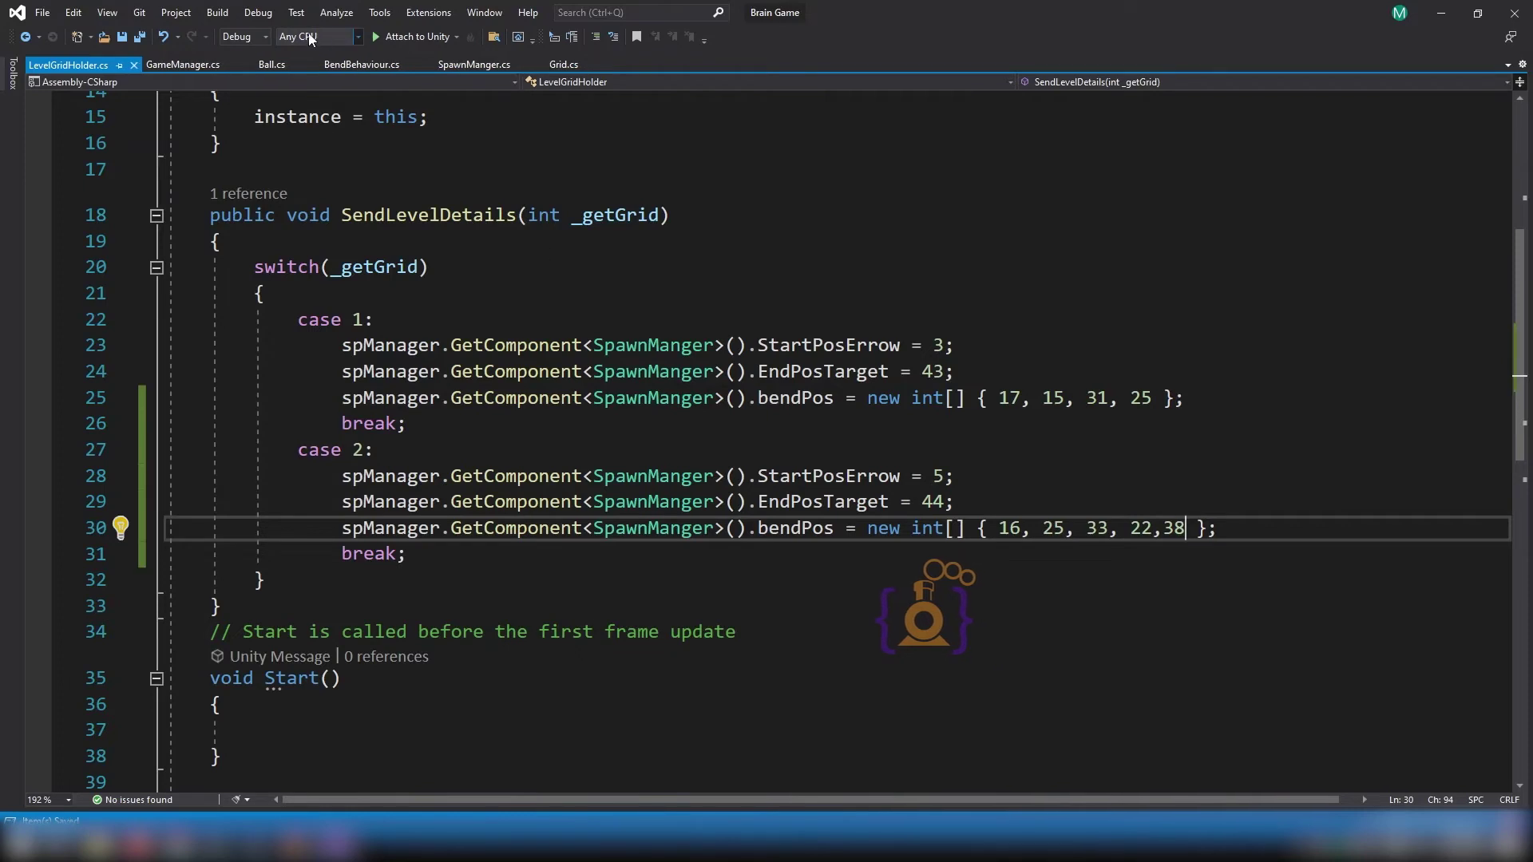
Change LevelName's starting value from 1 to 2 in GameManager.cs and save.
left_click(182, 63)
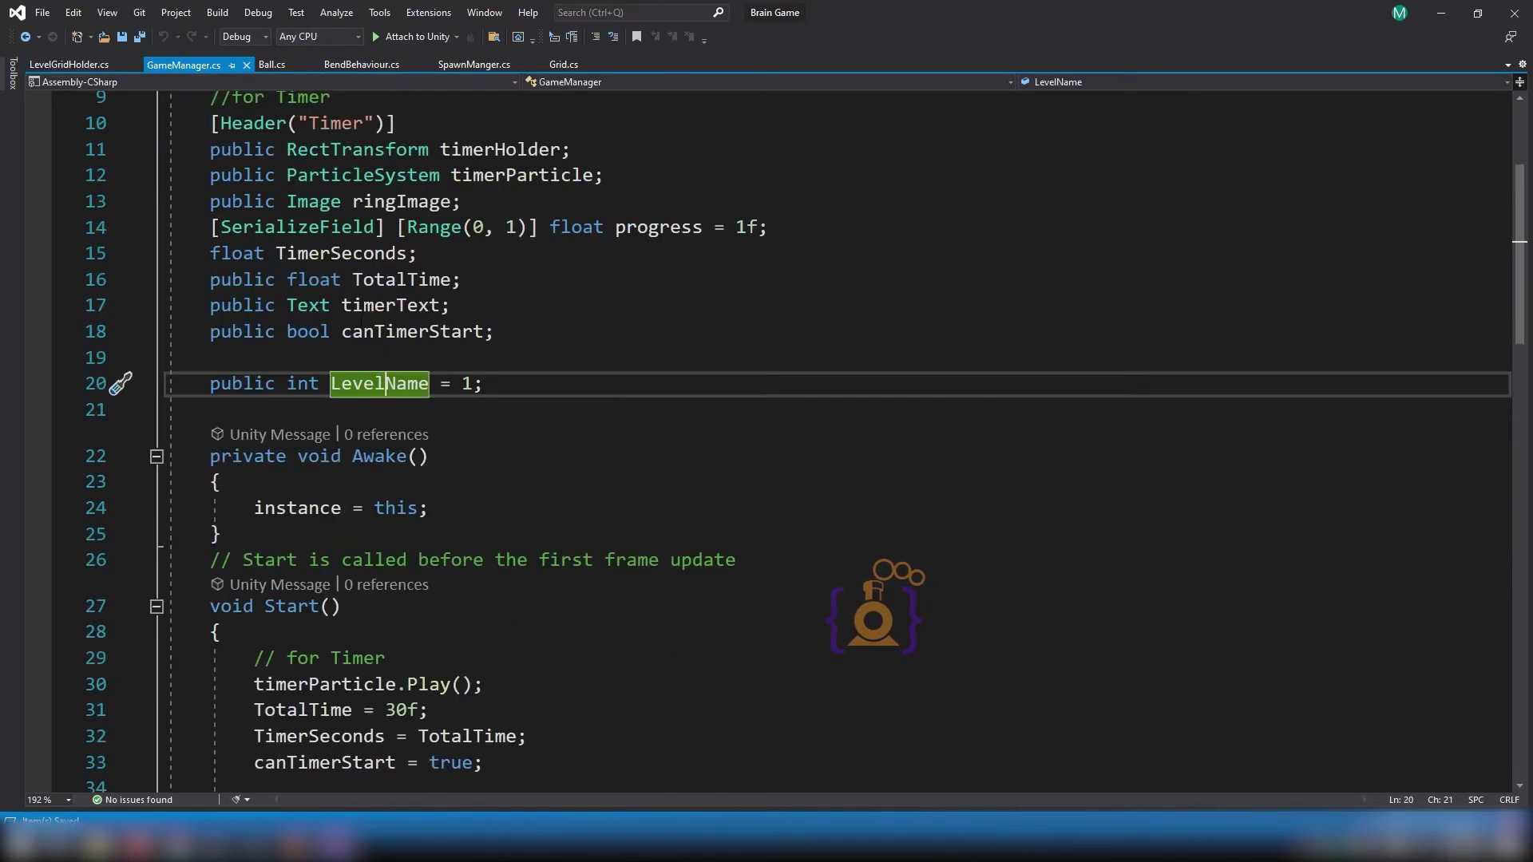
left_click(472, 384)
key("BackSpace")
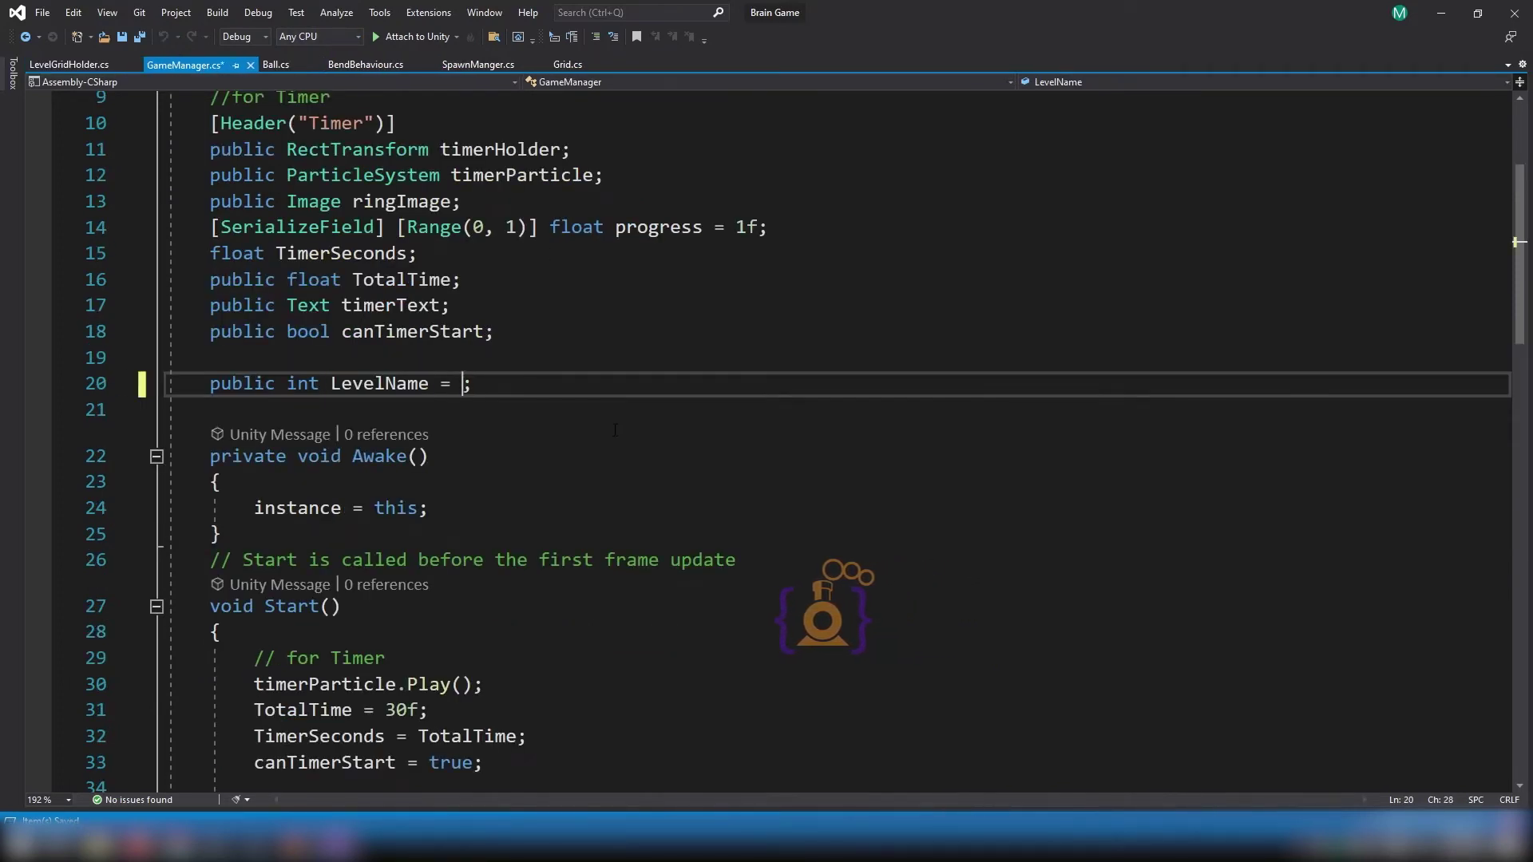
type("2")
key("ctrl+s")
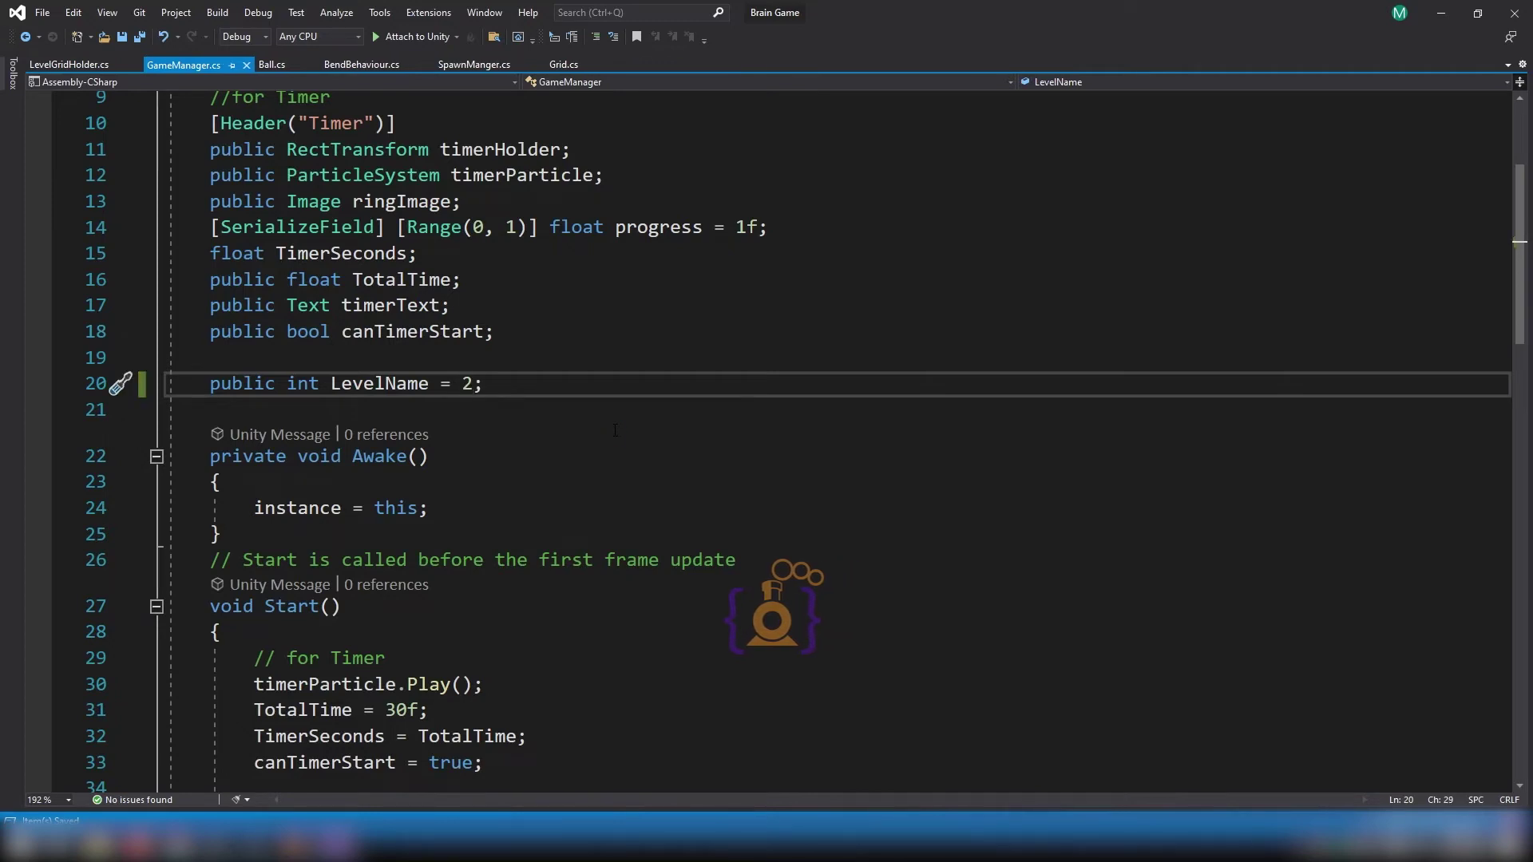
scroll(615, 430, "down", 1)
Drop the '= 2' initializer and add 'LevelName = 2;' as Awake()'s first line, then save.
left_click(377, 304)
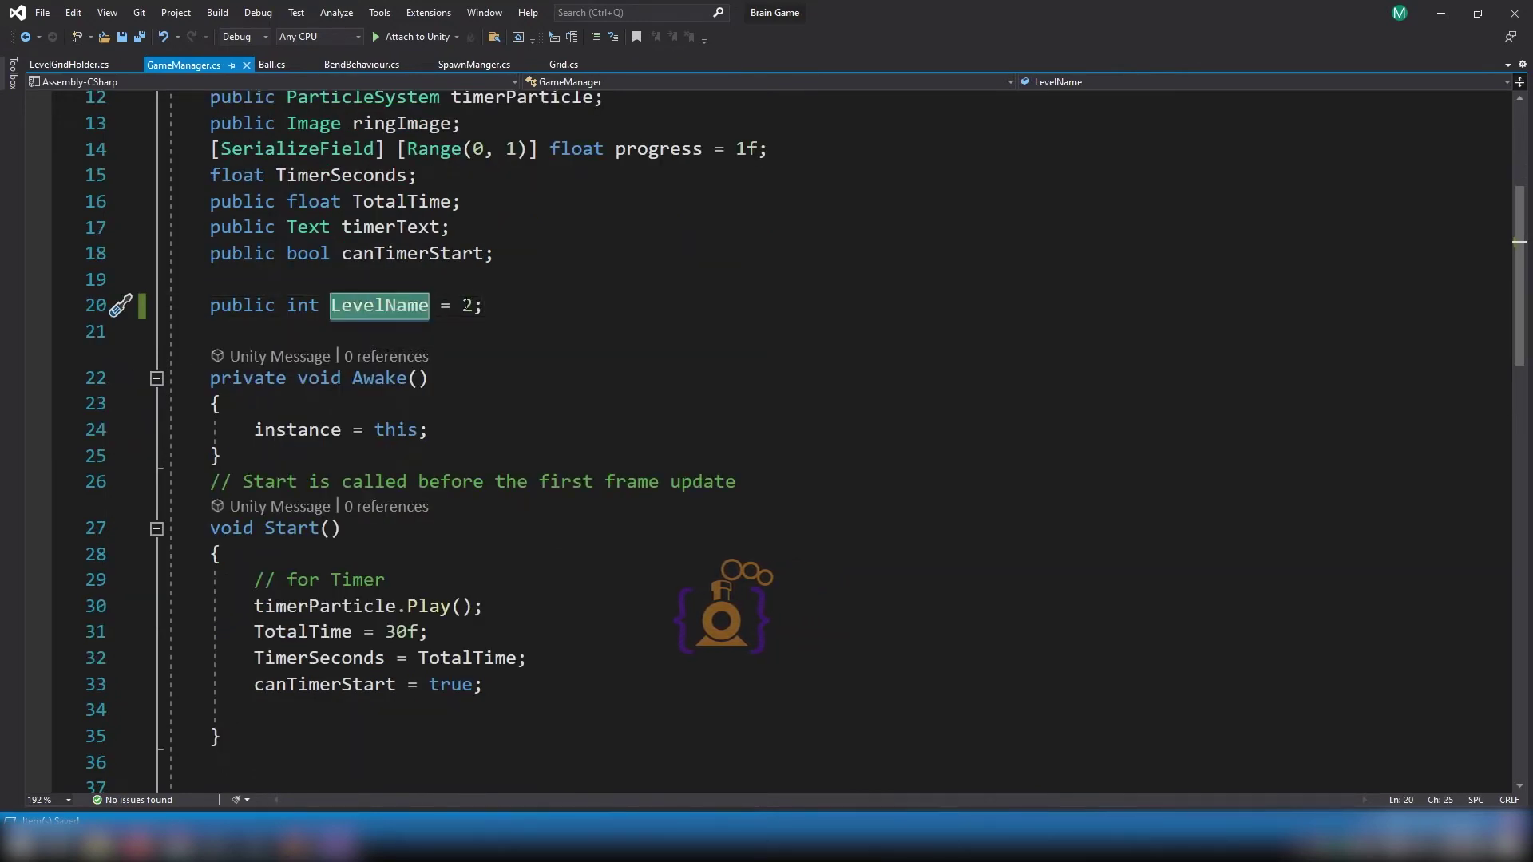
left_click(467, 306)
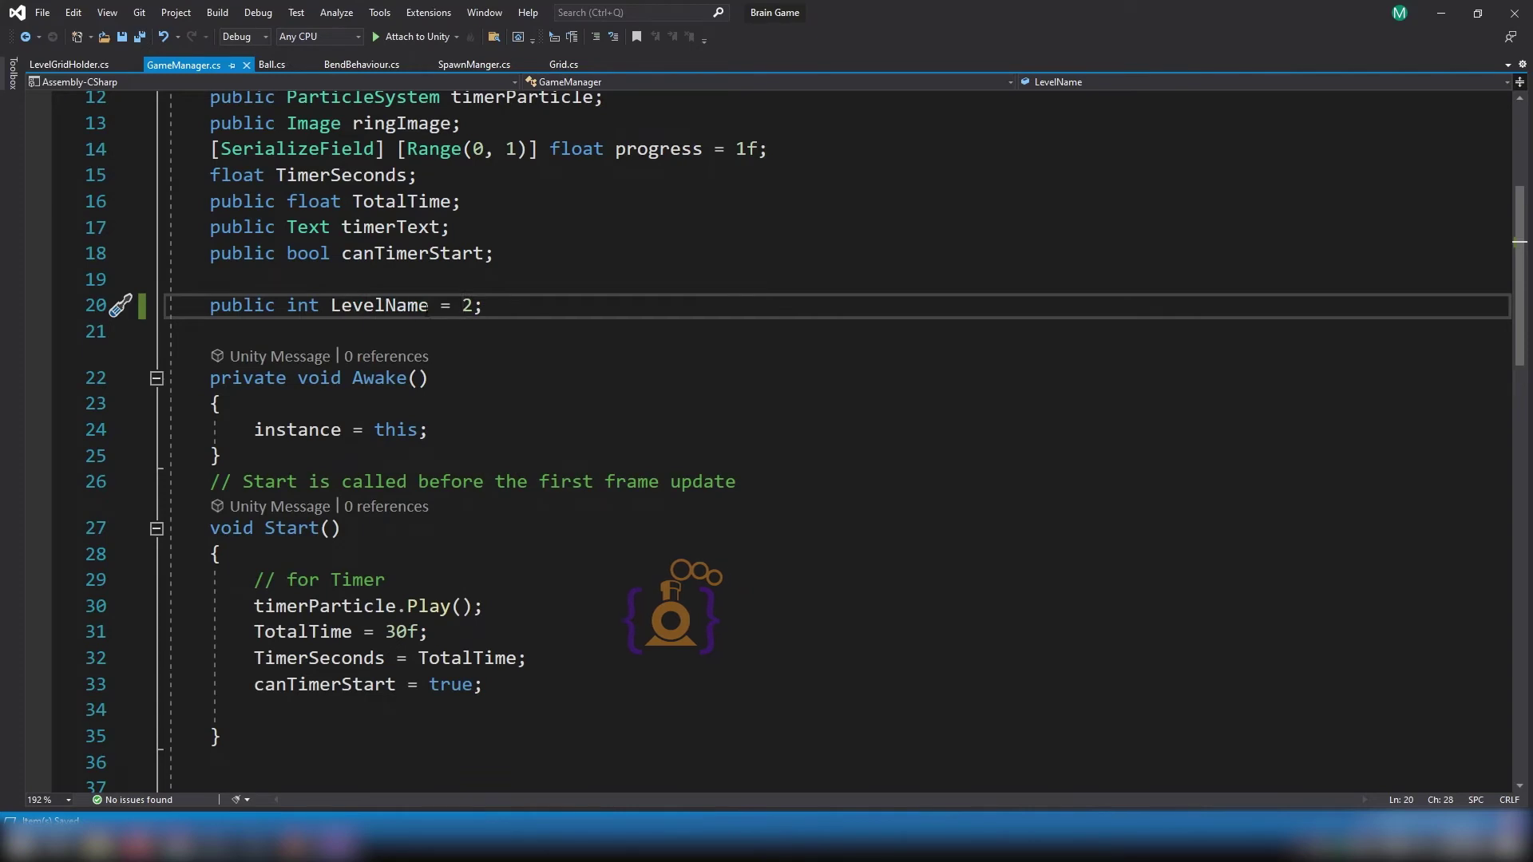
double_click(241, 305)
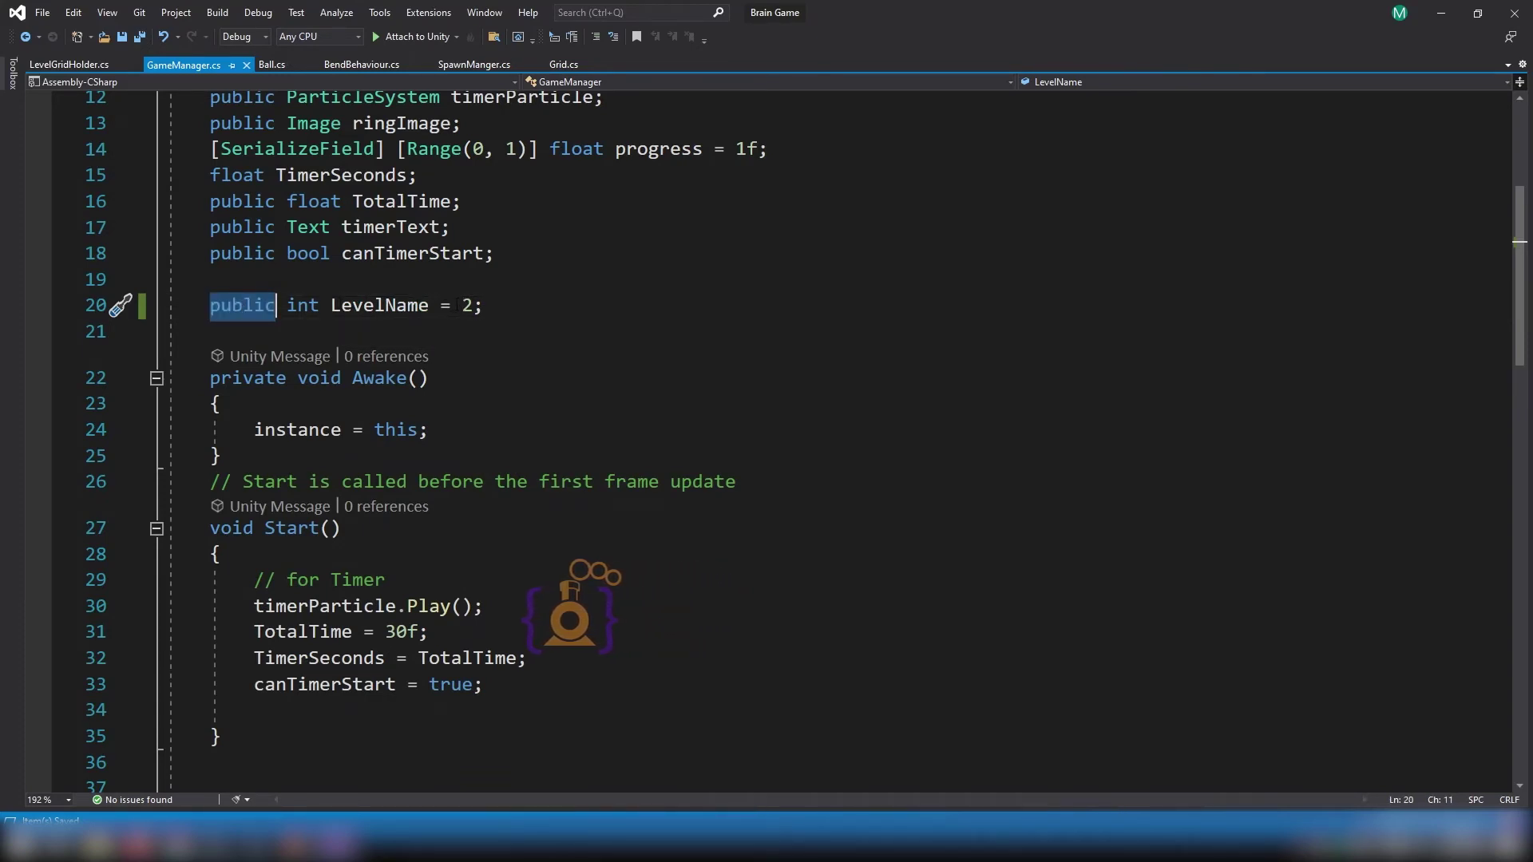
left_click(471, 305)
key("BackSpace")
key("BackSpace")
key("BackSpace")
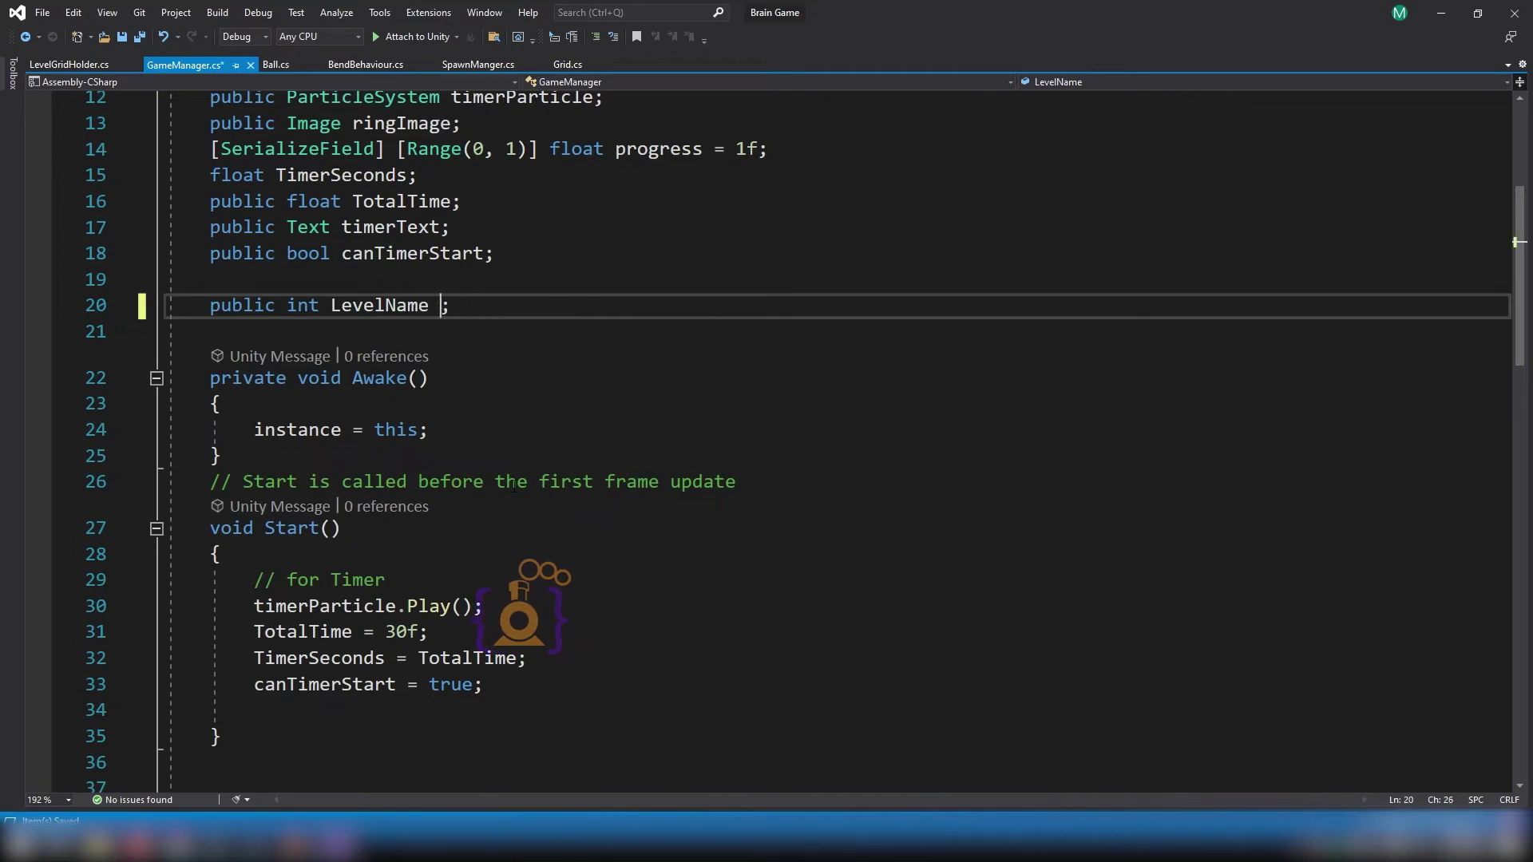
double_click(391, 305)
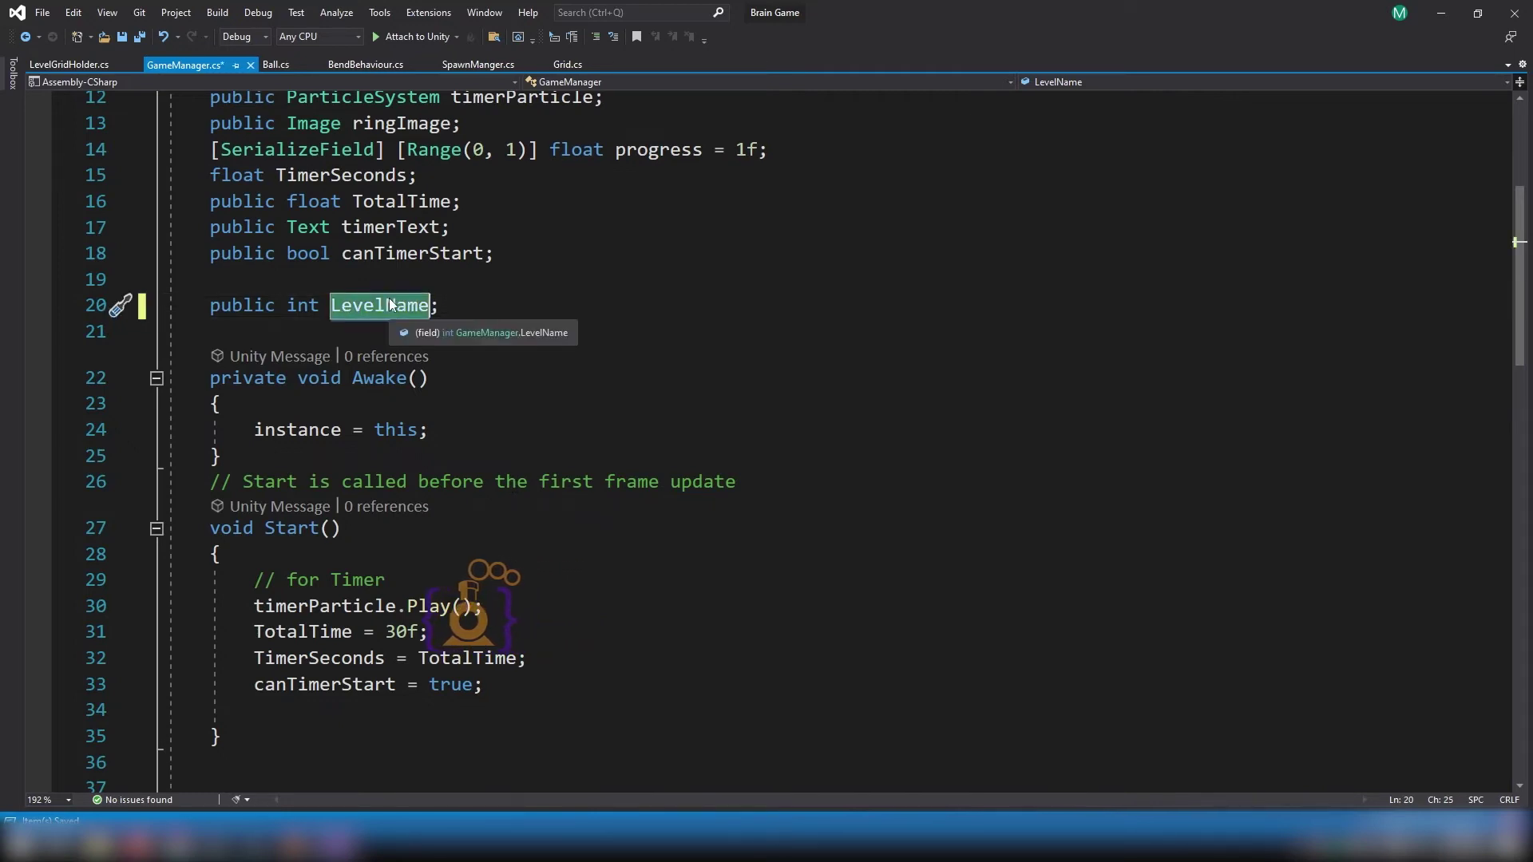
left_click(296, 397)
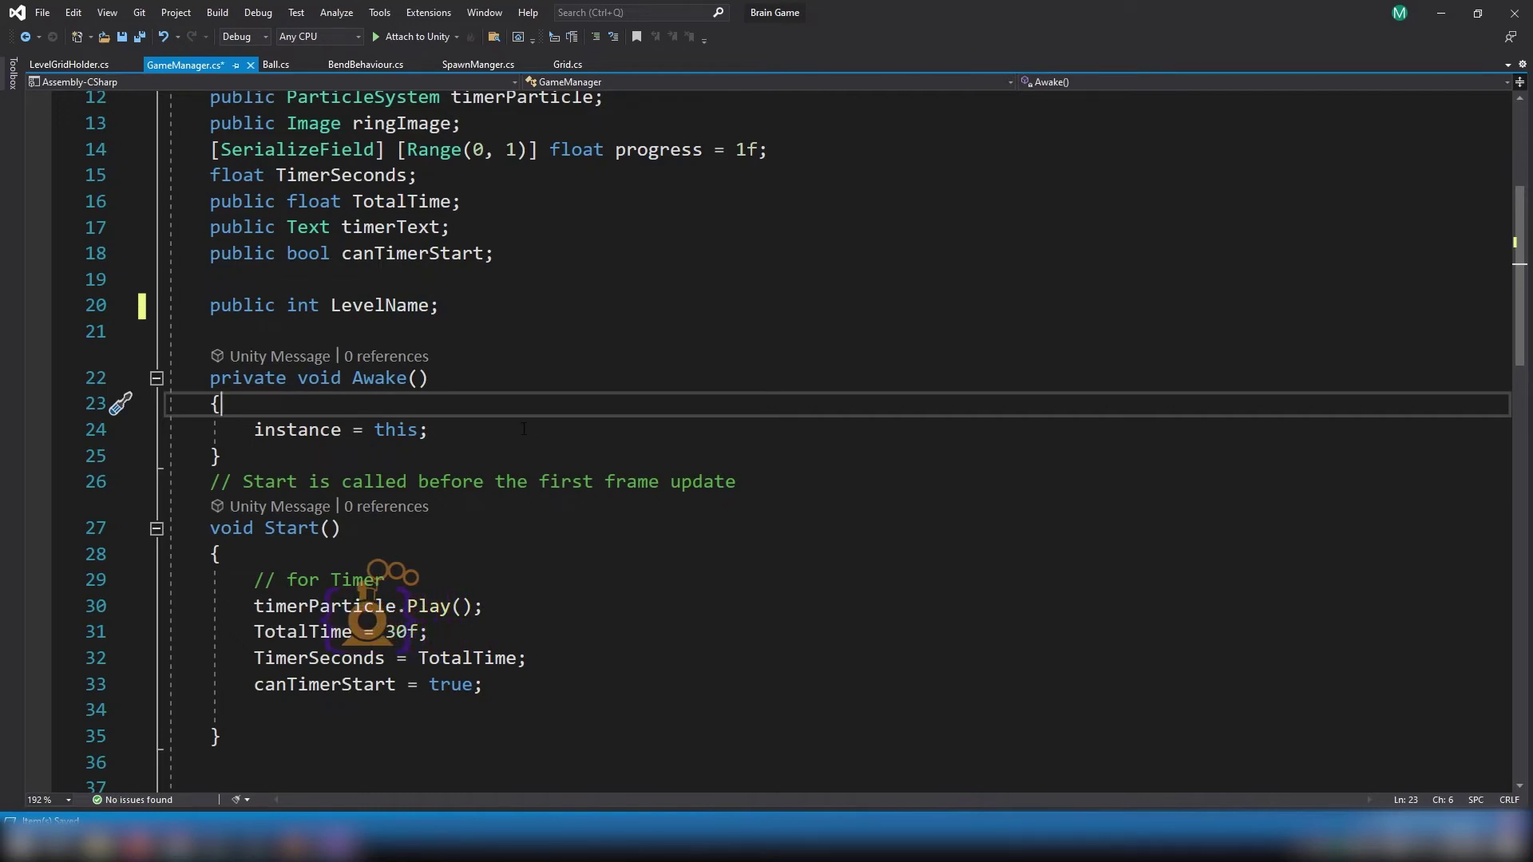
key("Return")
type("LevelName")
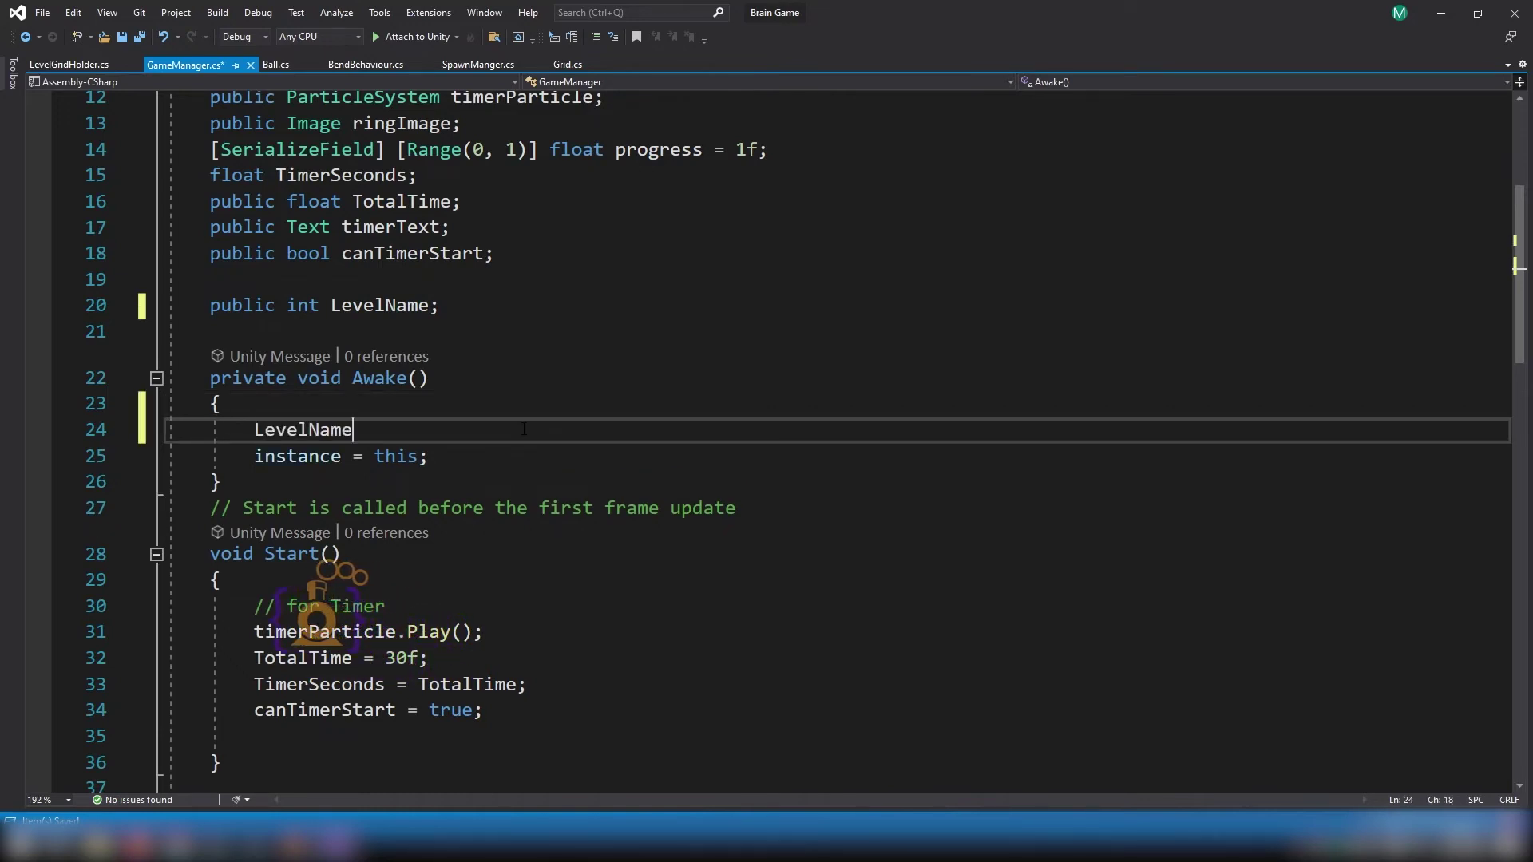
type(" =")
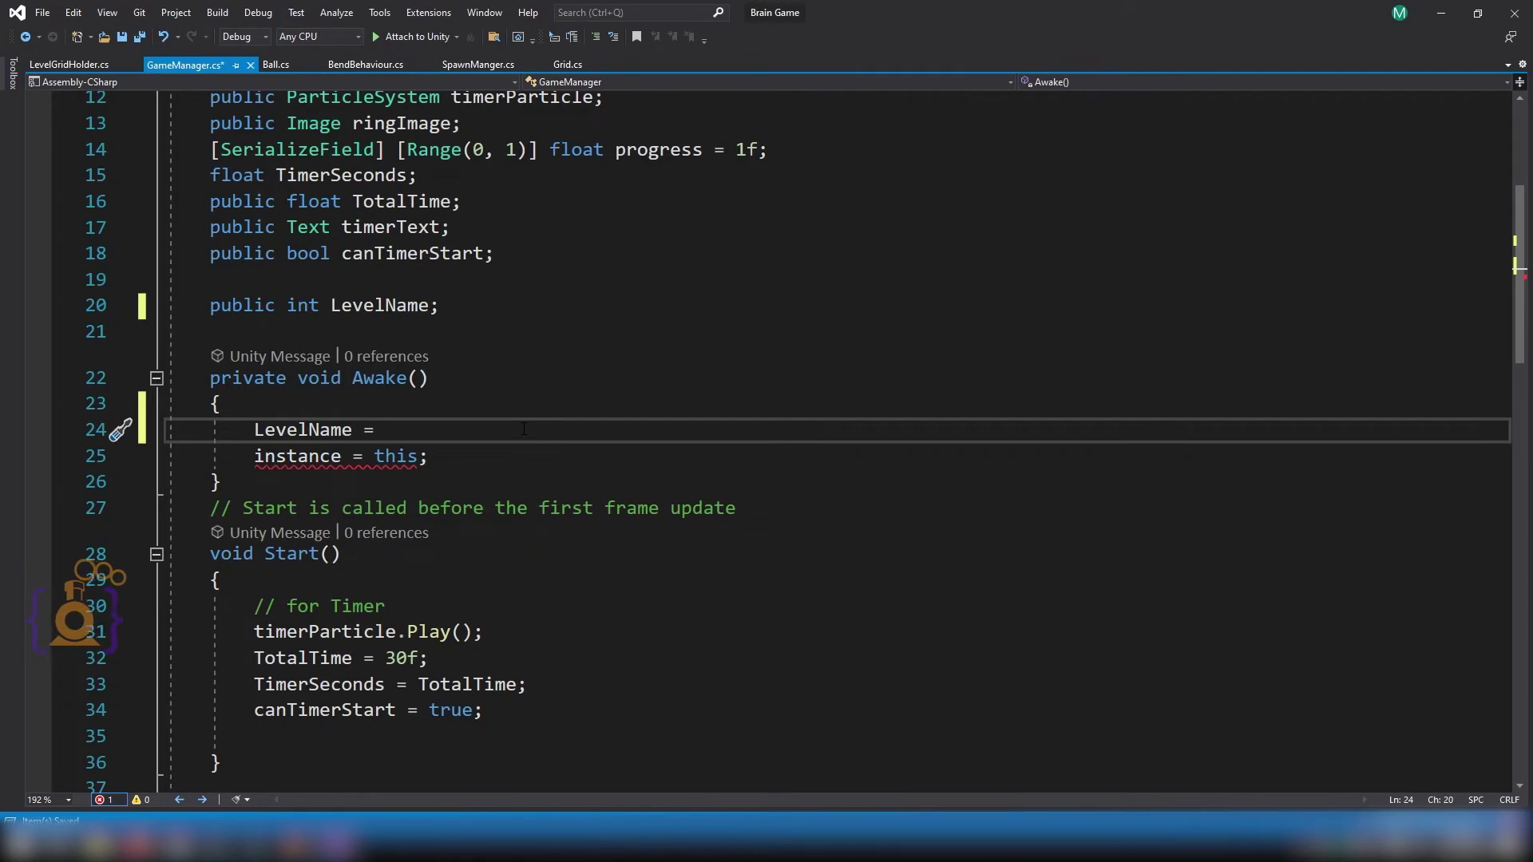
type(" 2;")
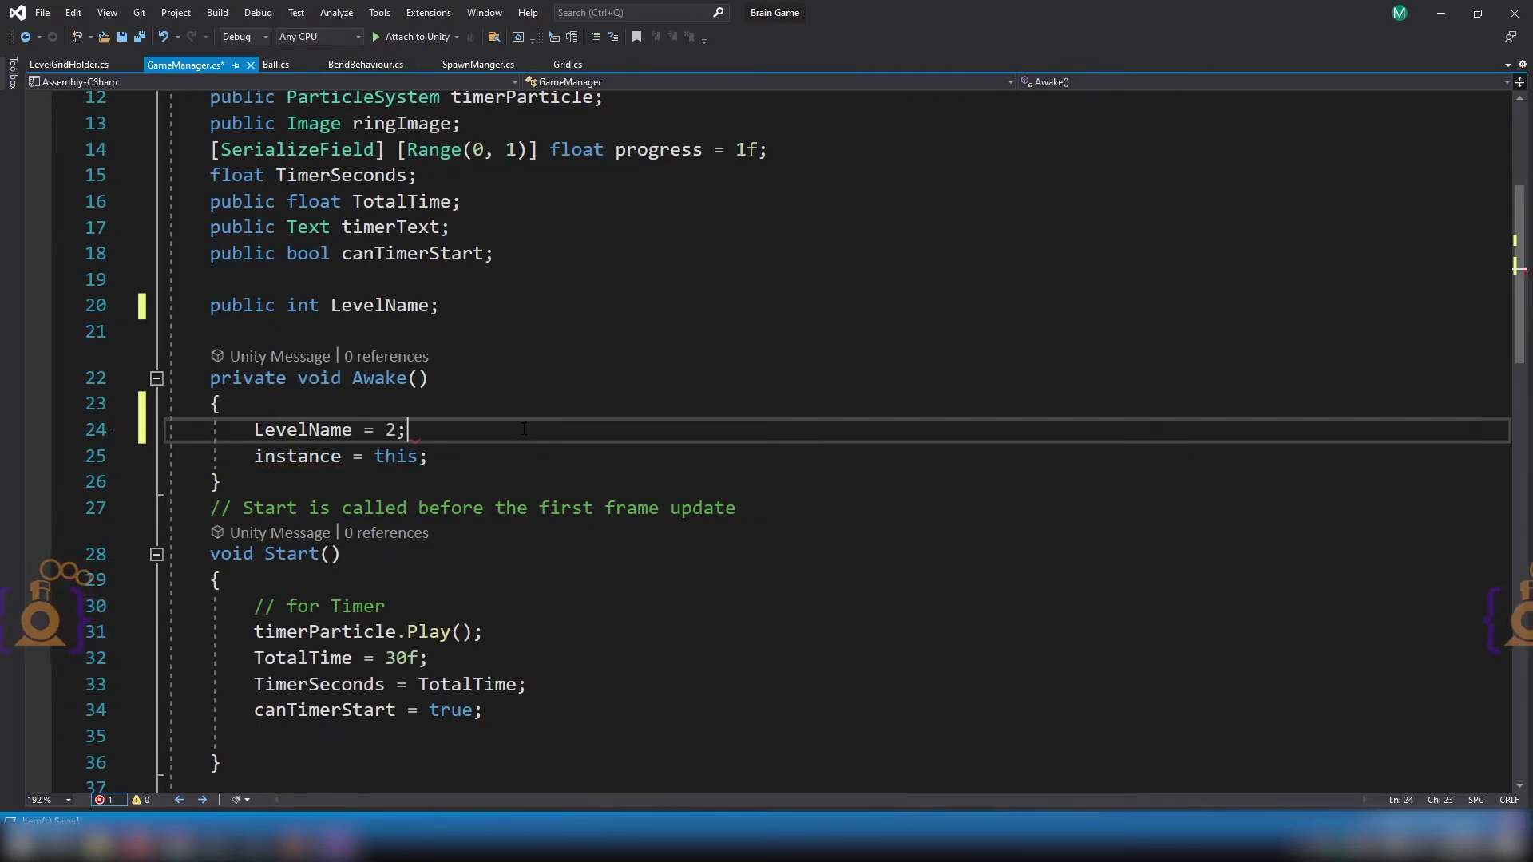
key("ctrl+s")
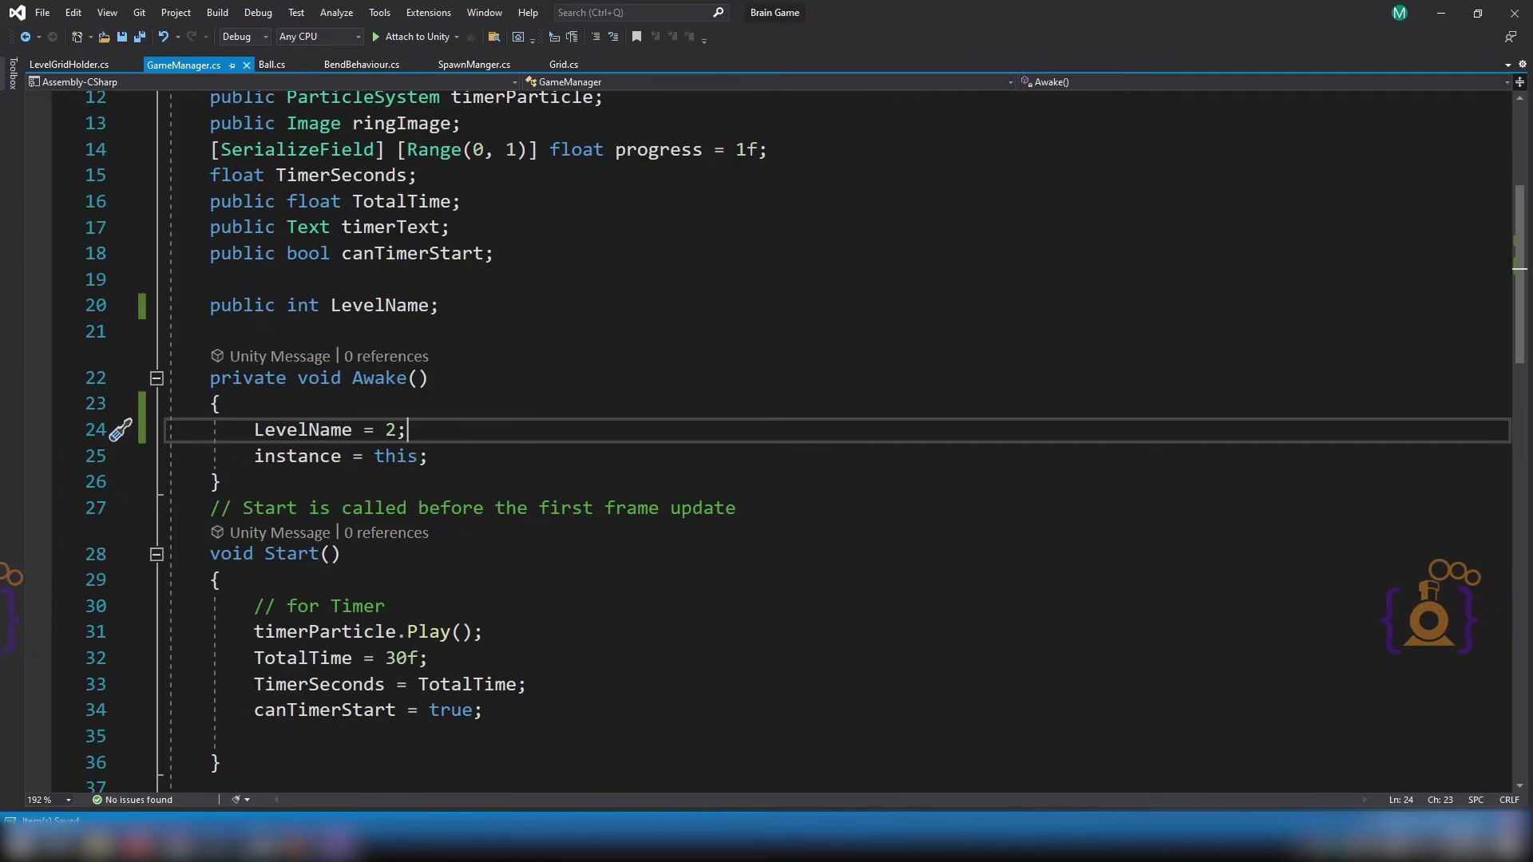
key("alt+Tab")
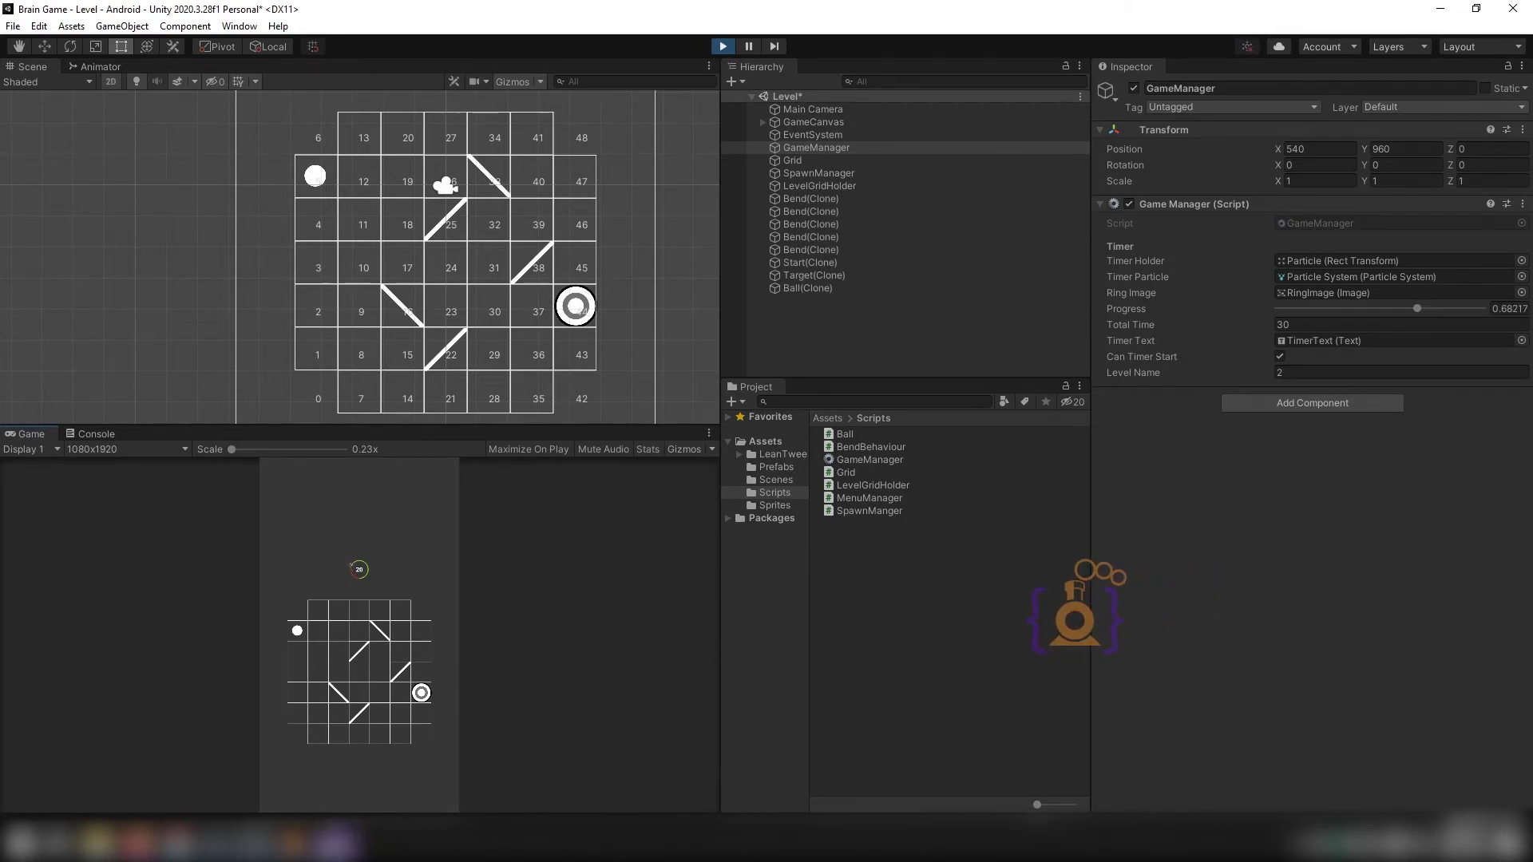
Watch the level 2 grid play in Unity, then go back to Visual Studio.
key("alt+Tab")
In LevelGridHolder.cs, highlight case 2 and its start position and target value 44.
left_click(80, 64)
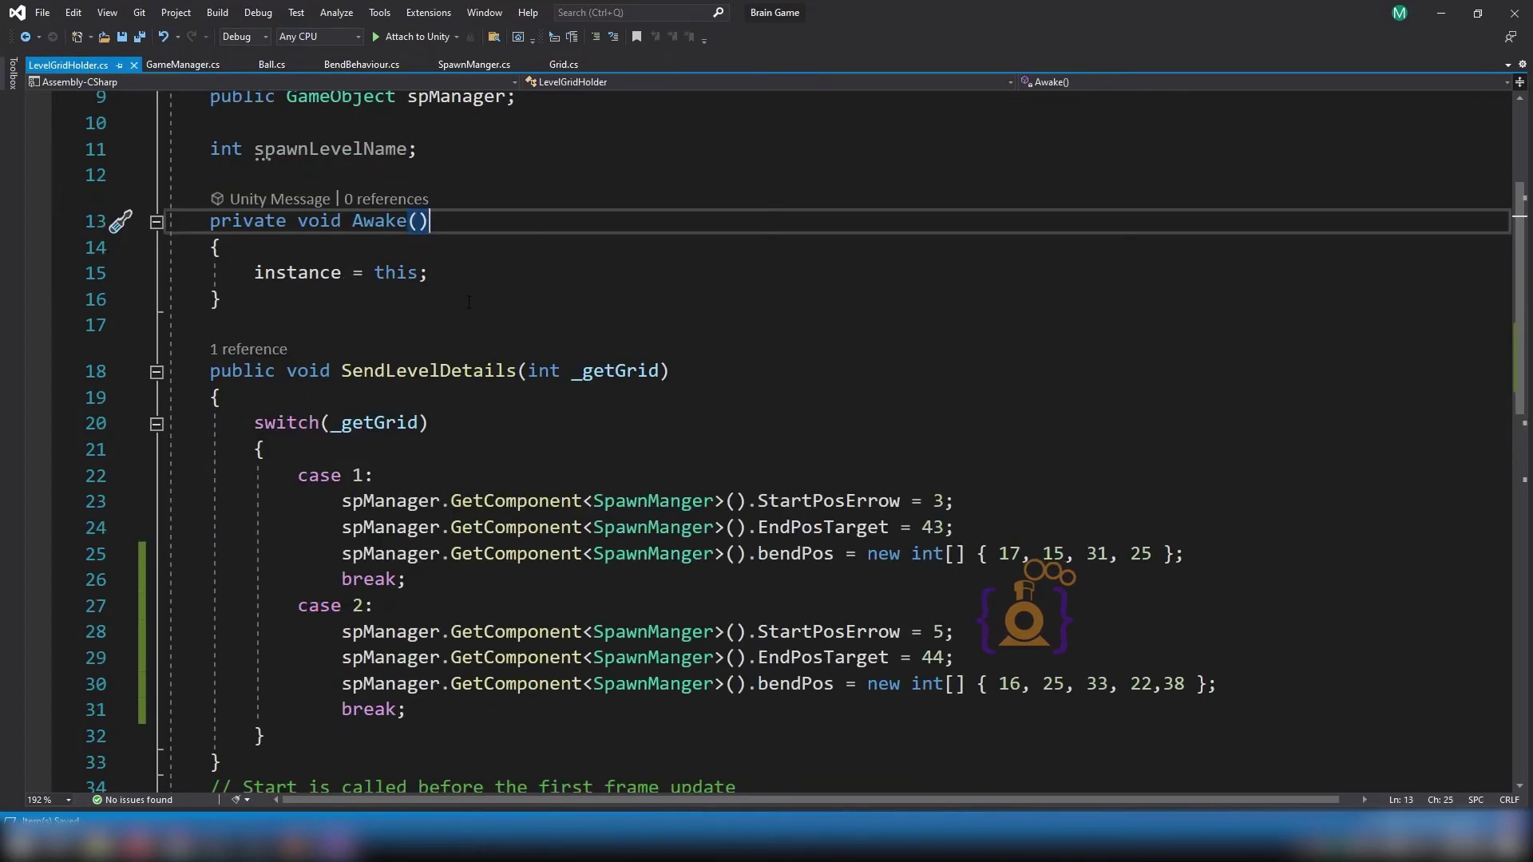
scroll(767, 431, "down", 2)
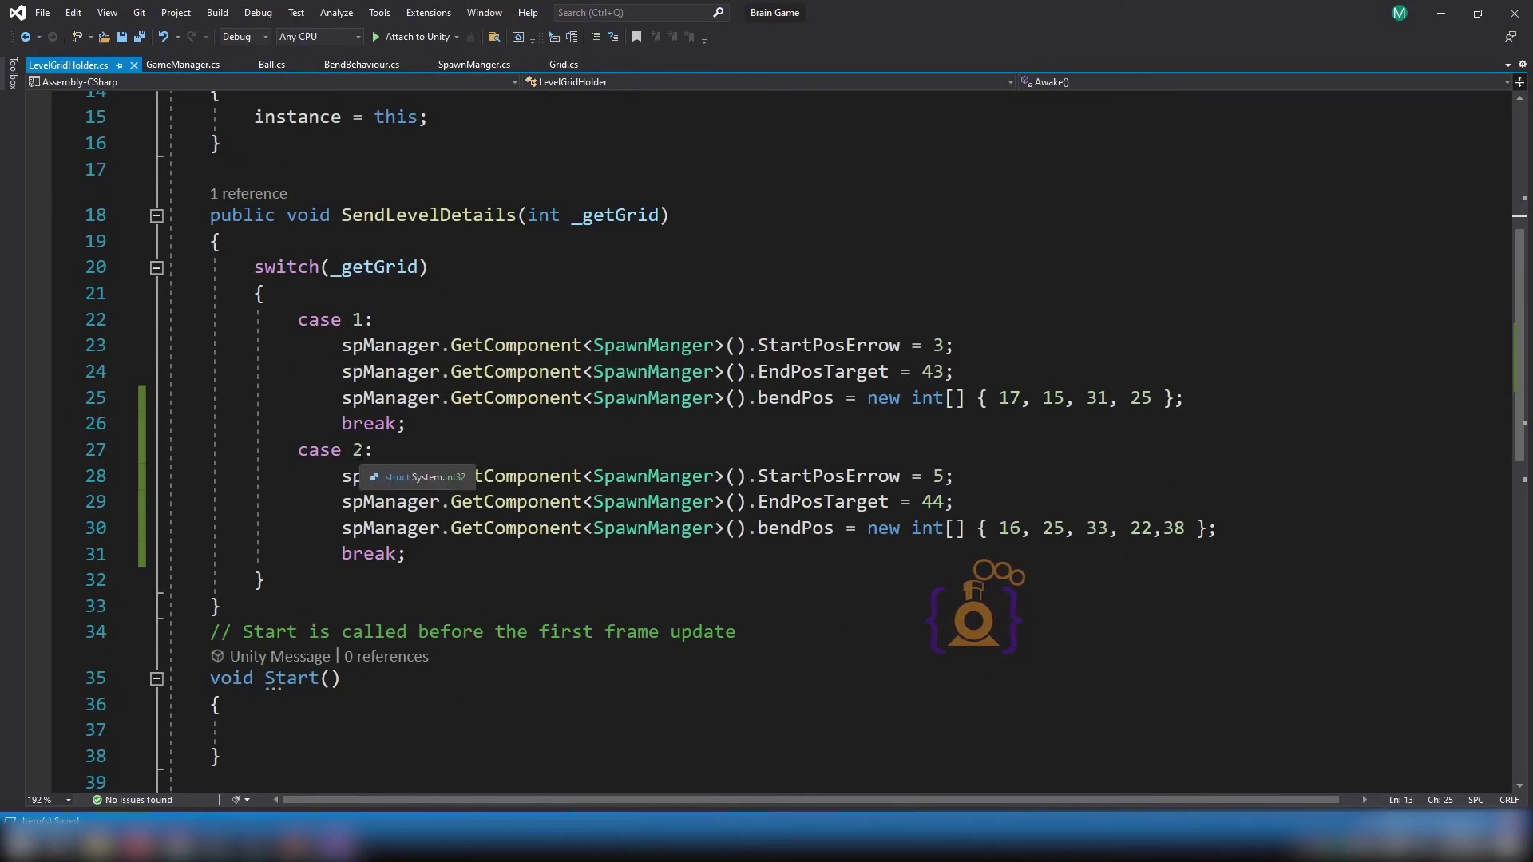
double_click(358, 450)
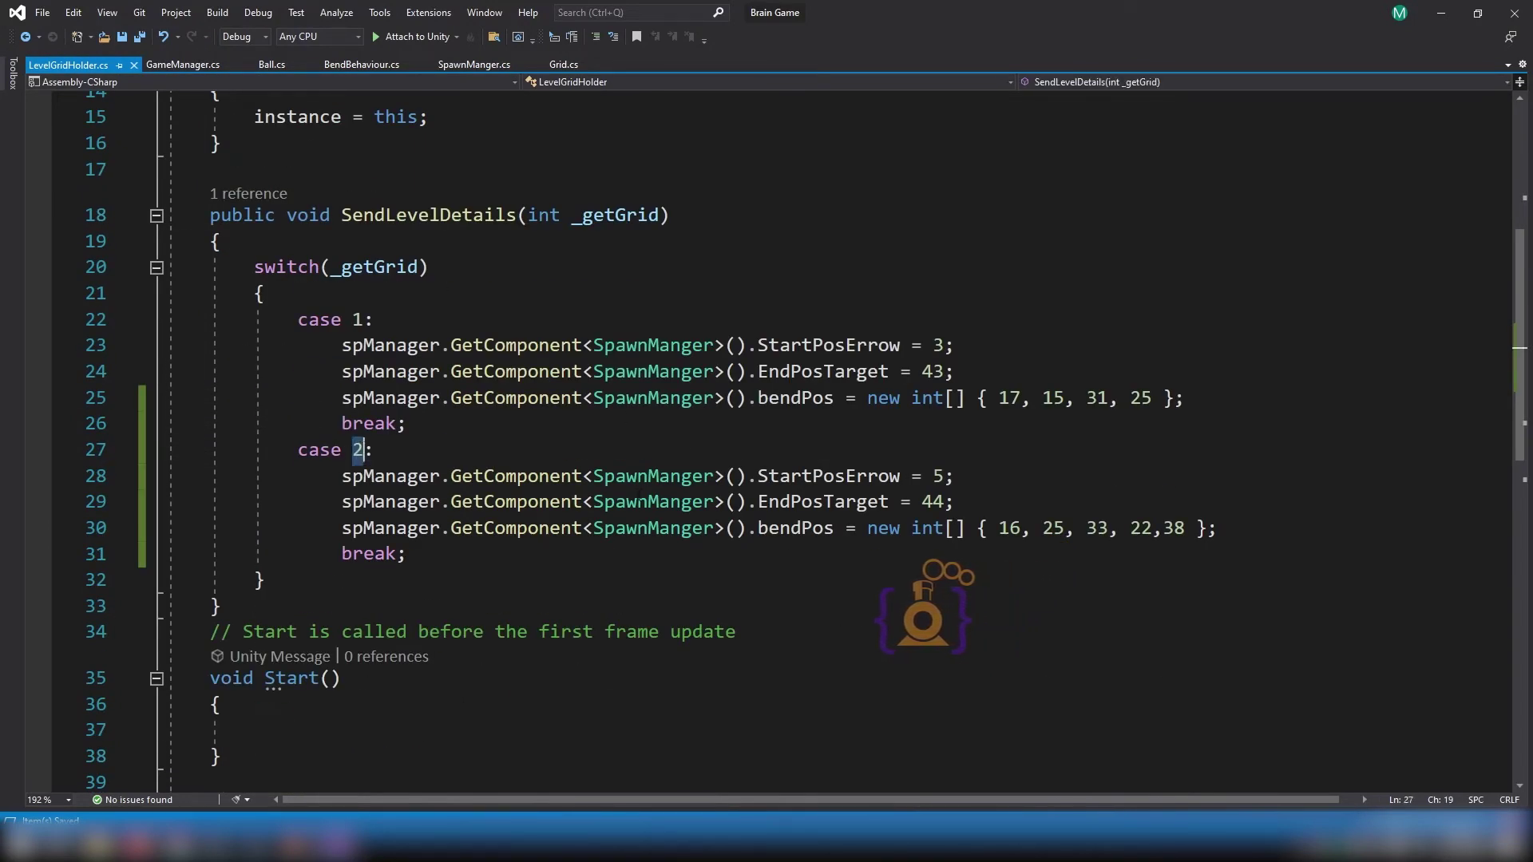
left_click(937, 477)
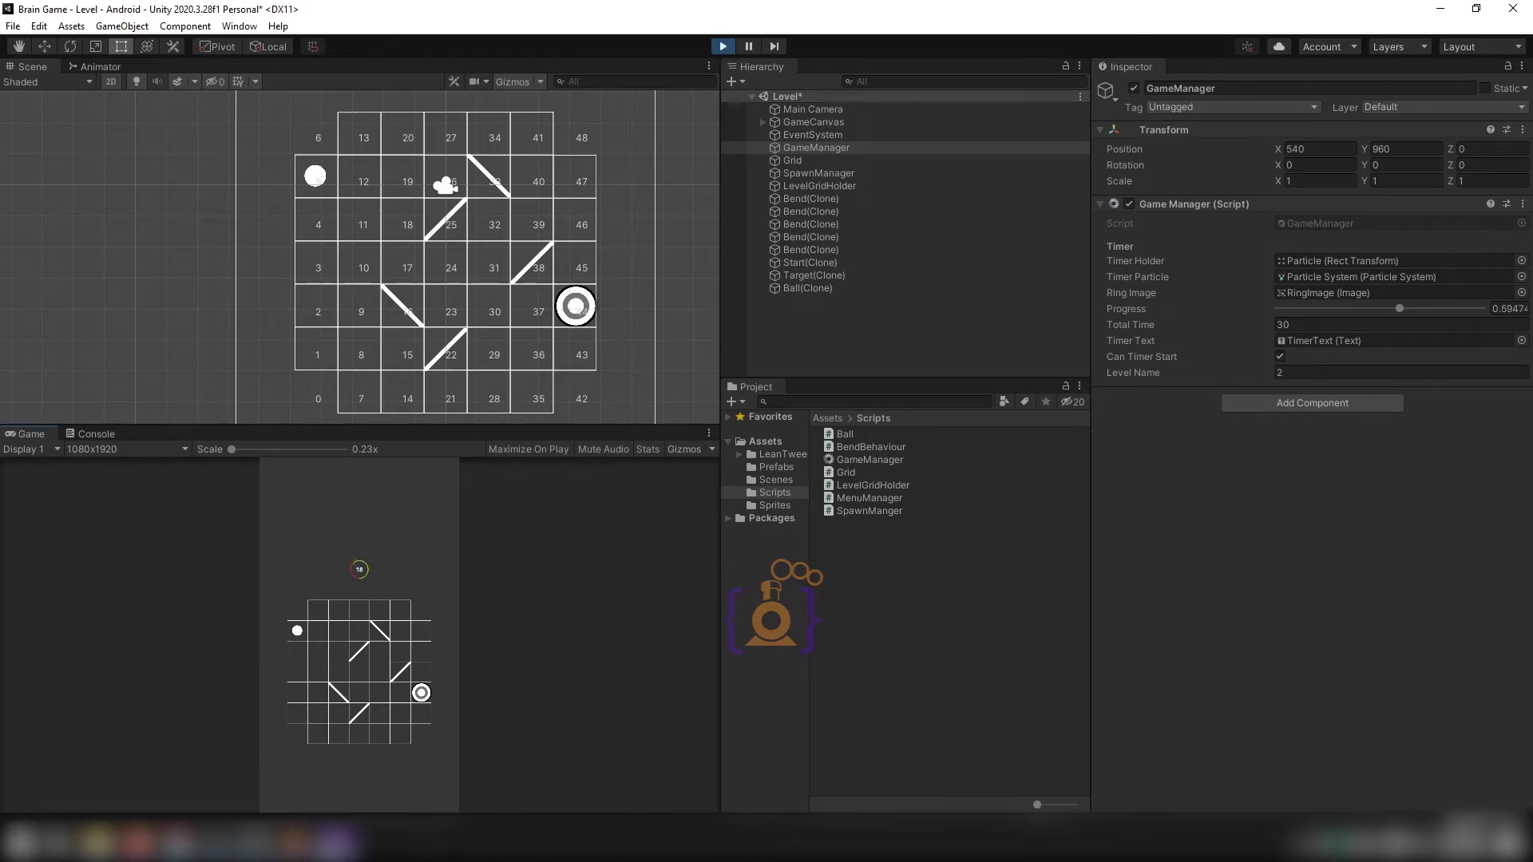
left_click(339, 845)
key("Down")
double_click(932, 502)
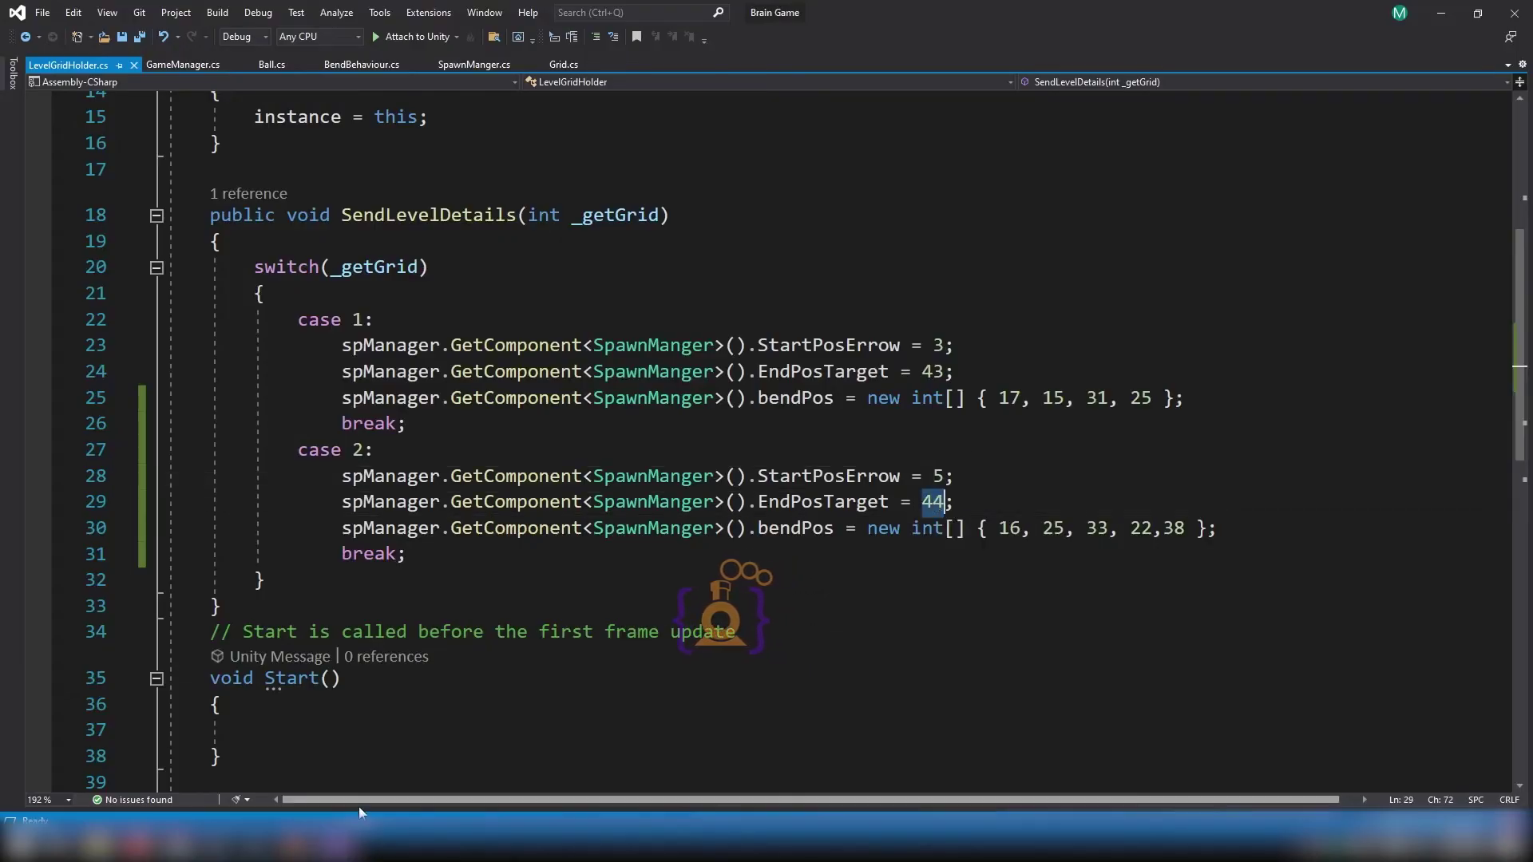
Compare those case 2 values with the running Unity grid, then reopen GameManager.cs.
key("alt+Tab")
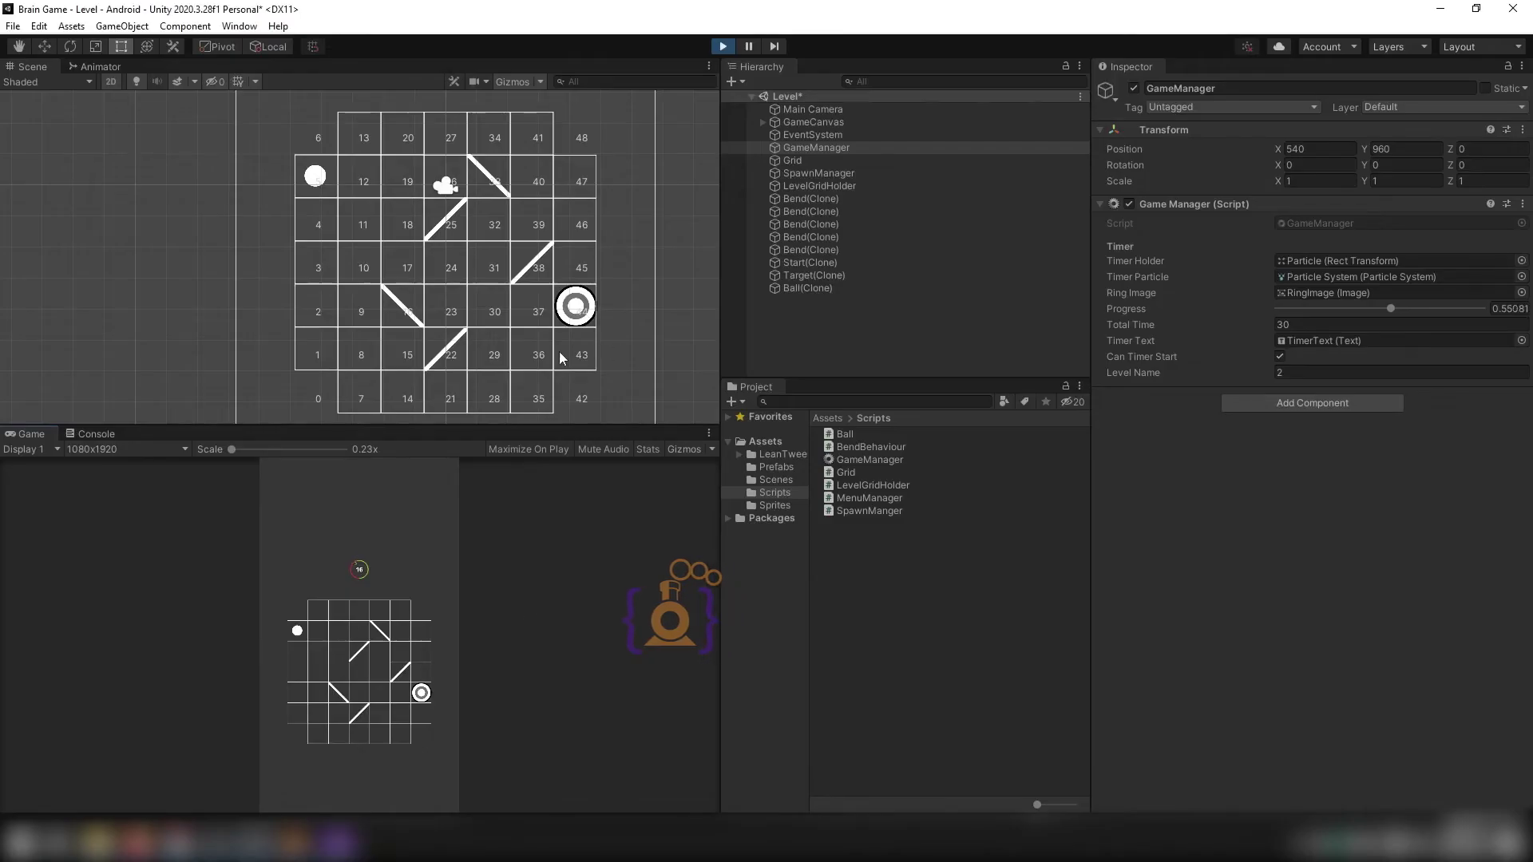
key("alt+Tab")
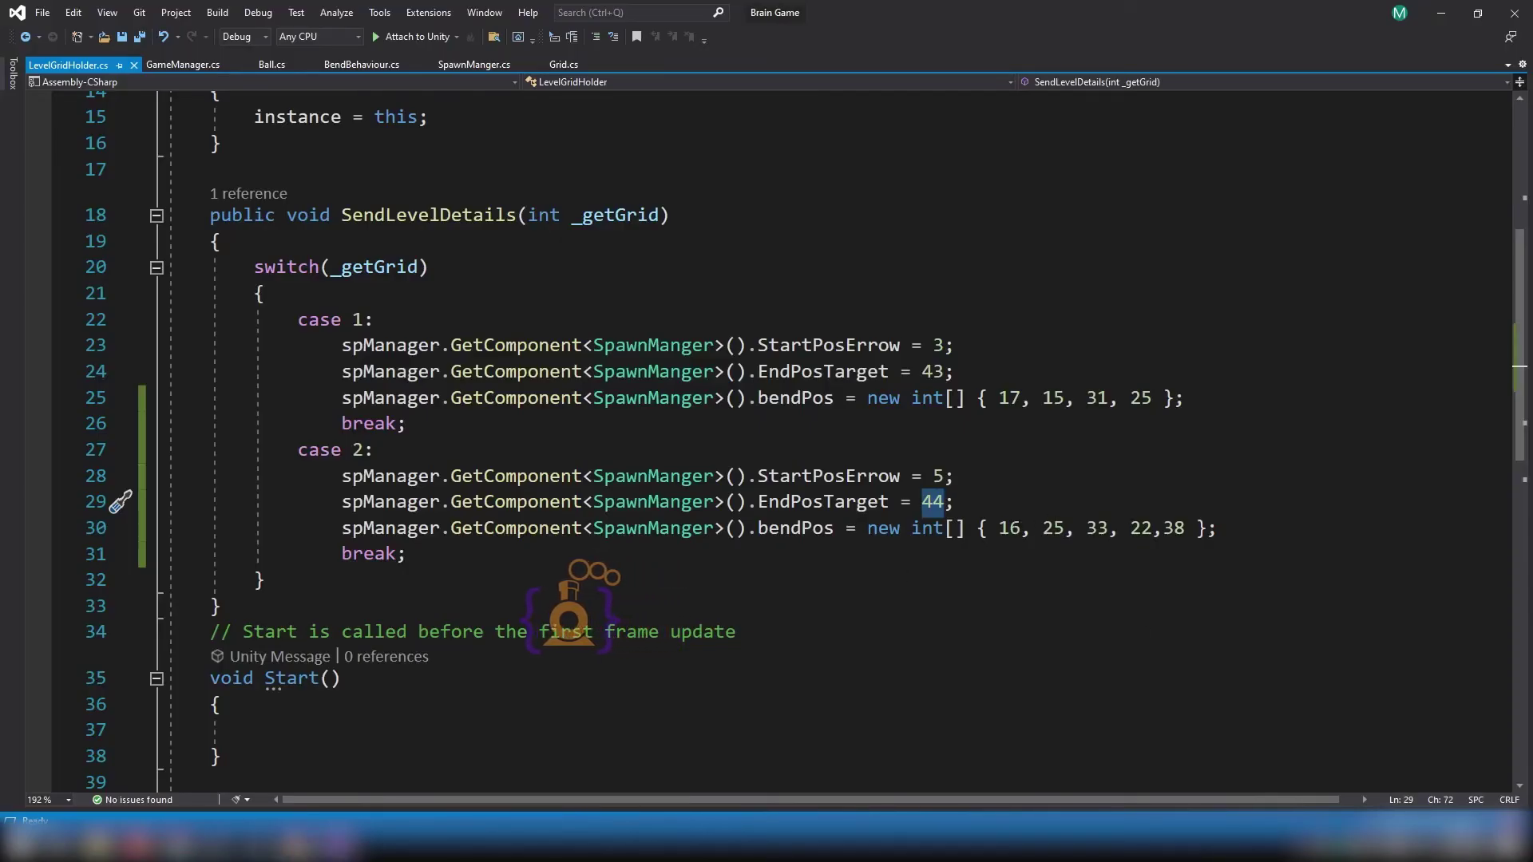
key("alt+Tab")
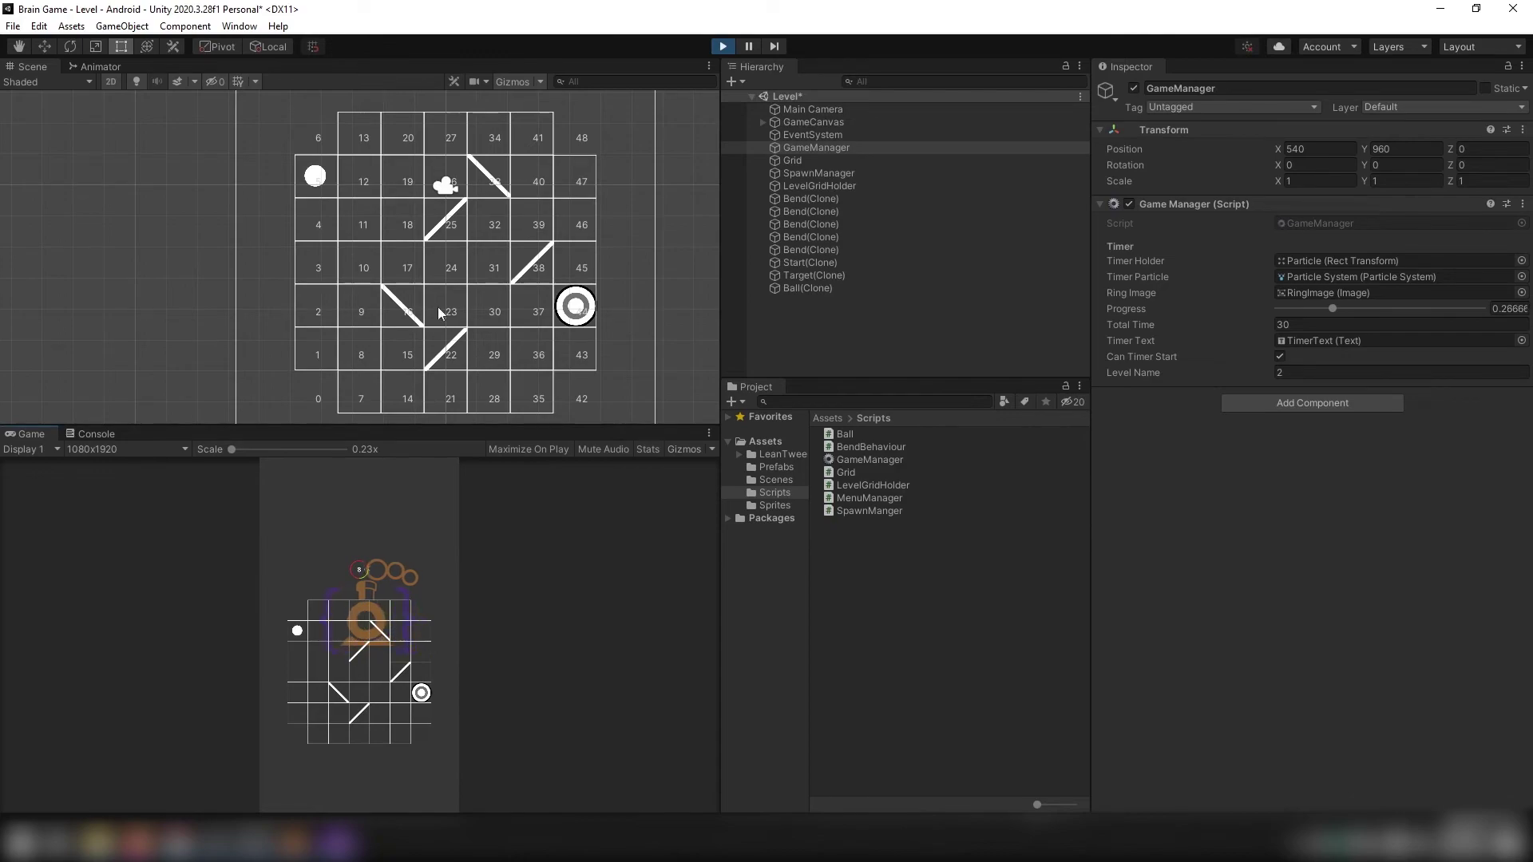
key("alt+Tab")
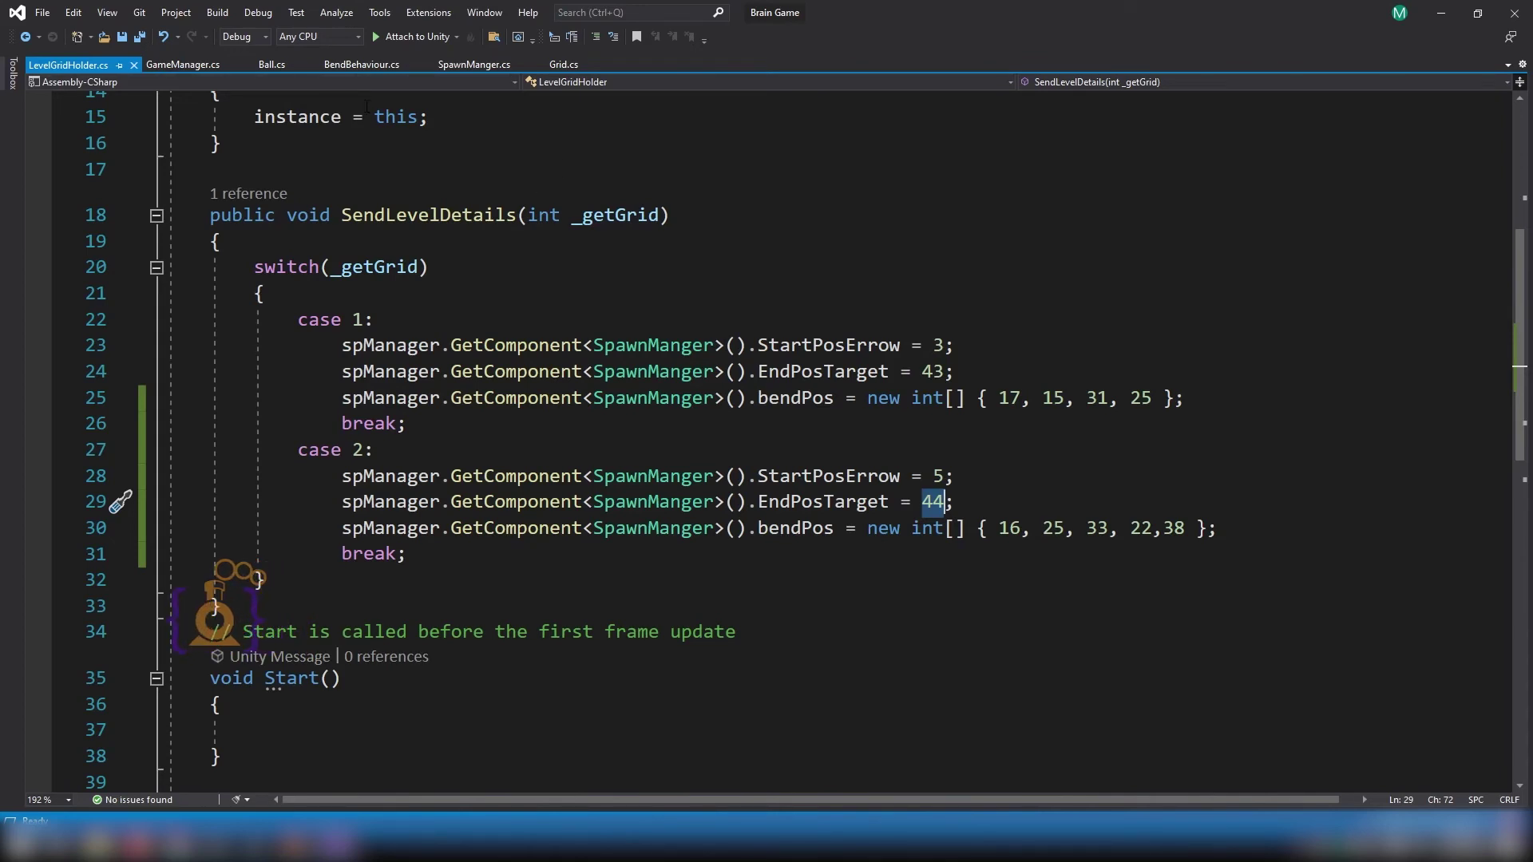
left_click(208, 64)
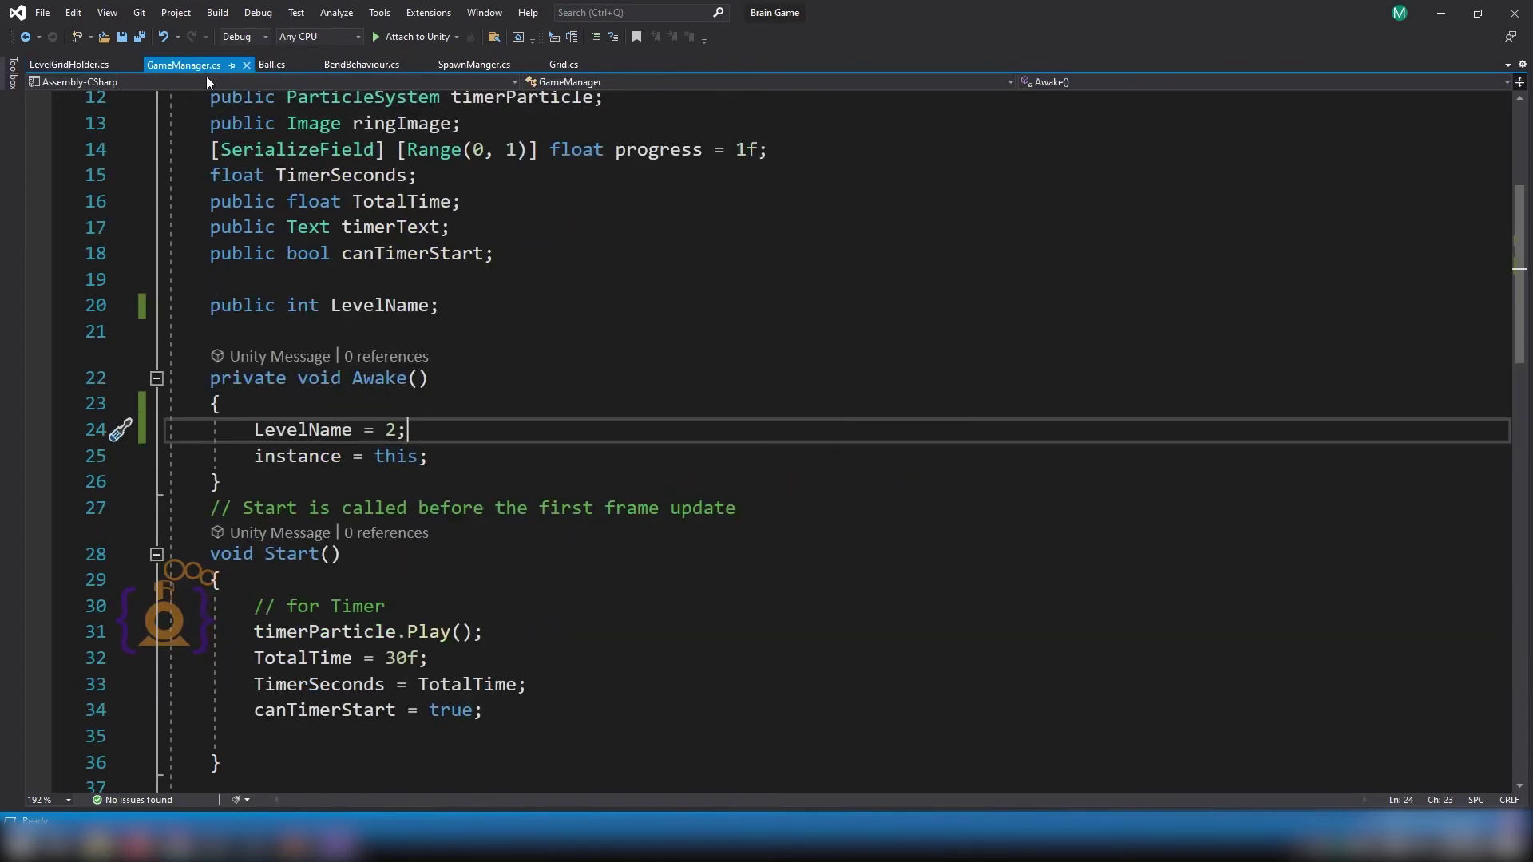
Highlight LevelName and its assigned value 2 inside Awake().
double_click(303, 430)
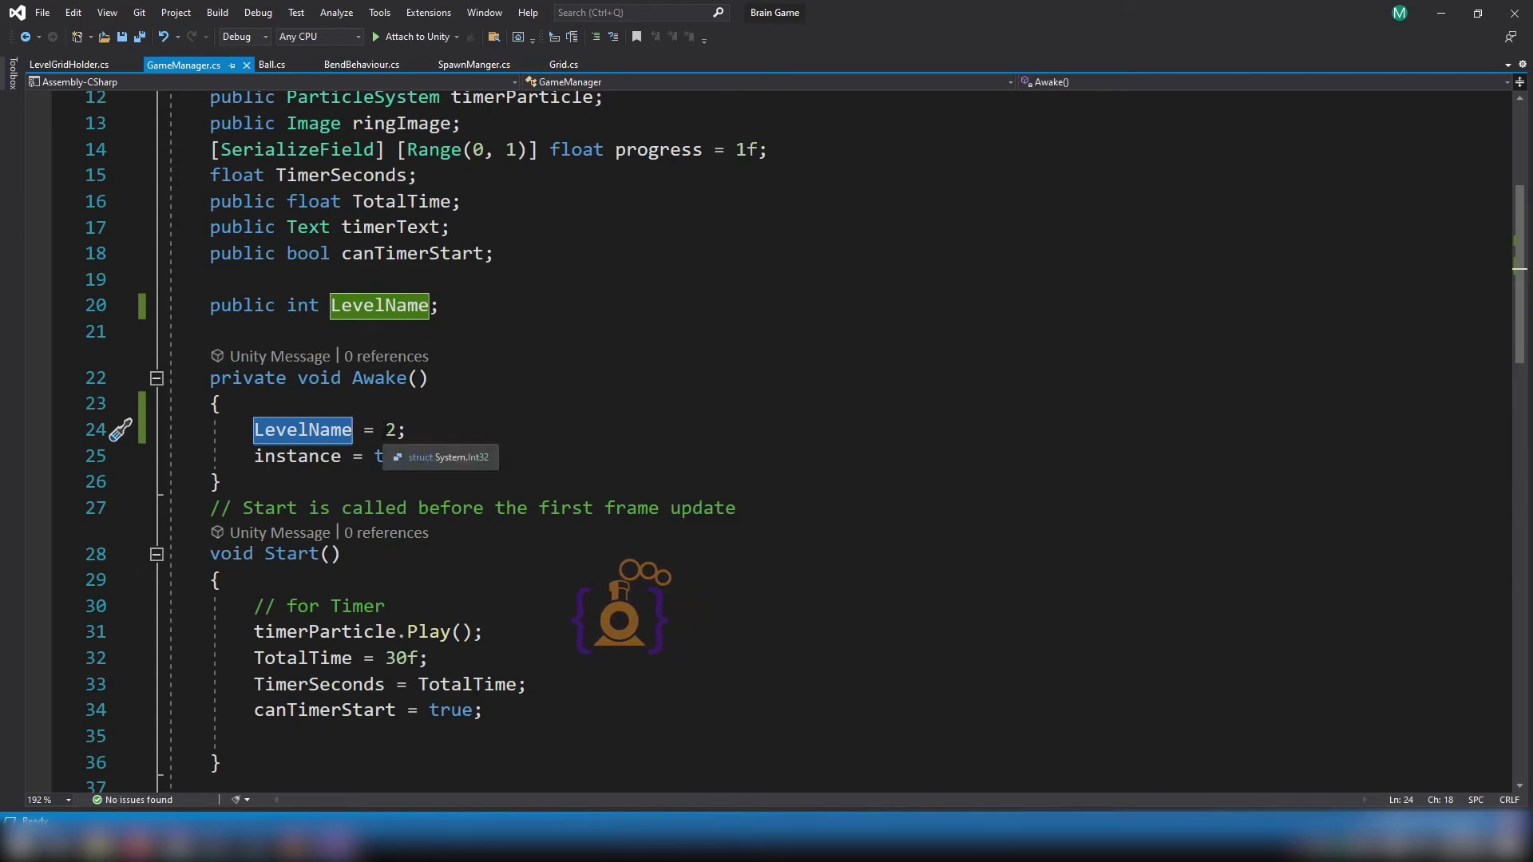
left_click(386, 431)
double_click(390, 430)
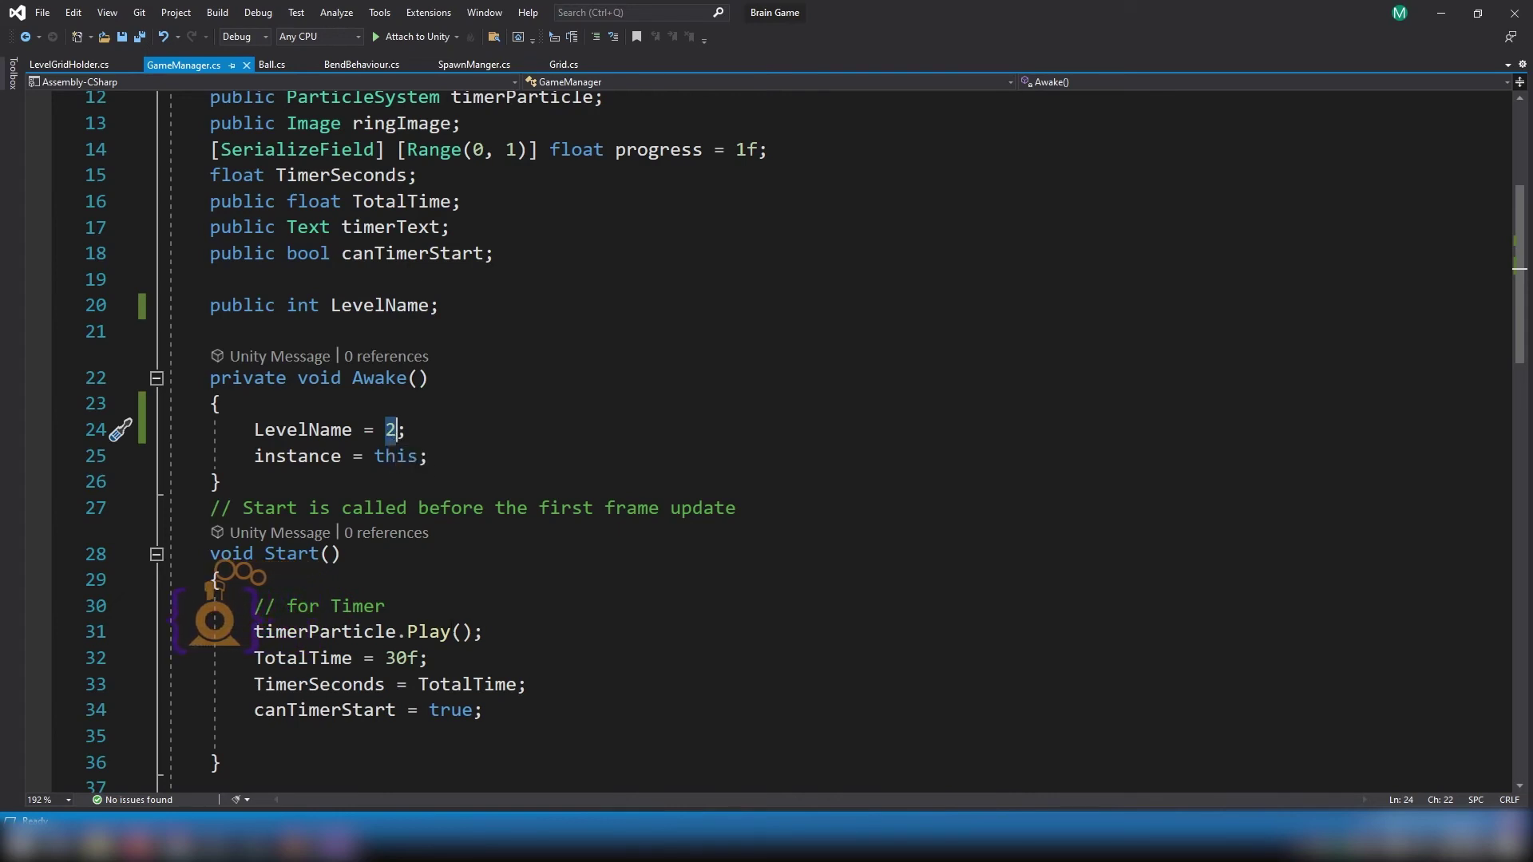
Stop the running level 2 game in Unity and reopen LevelGridHolder.cs.
left_click(271, 838)
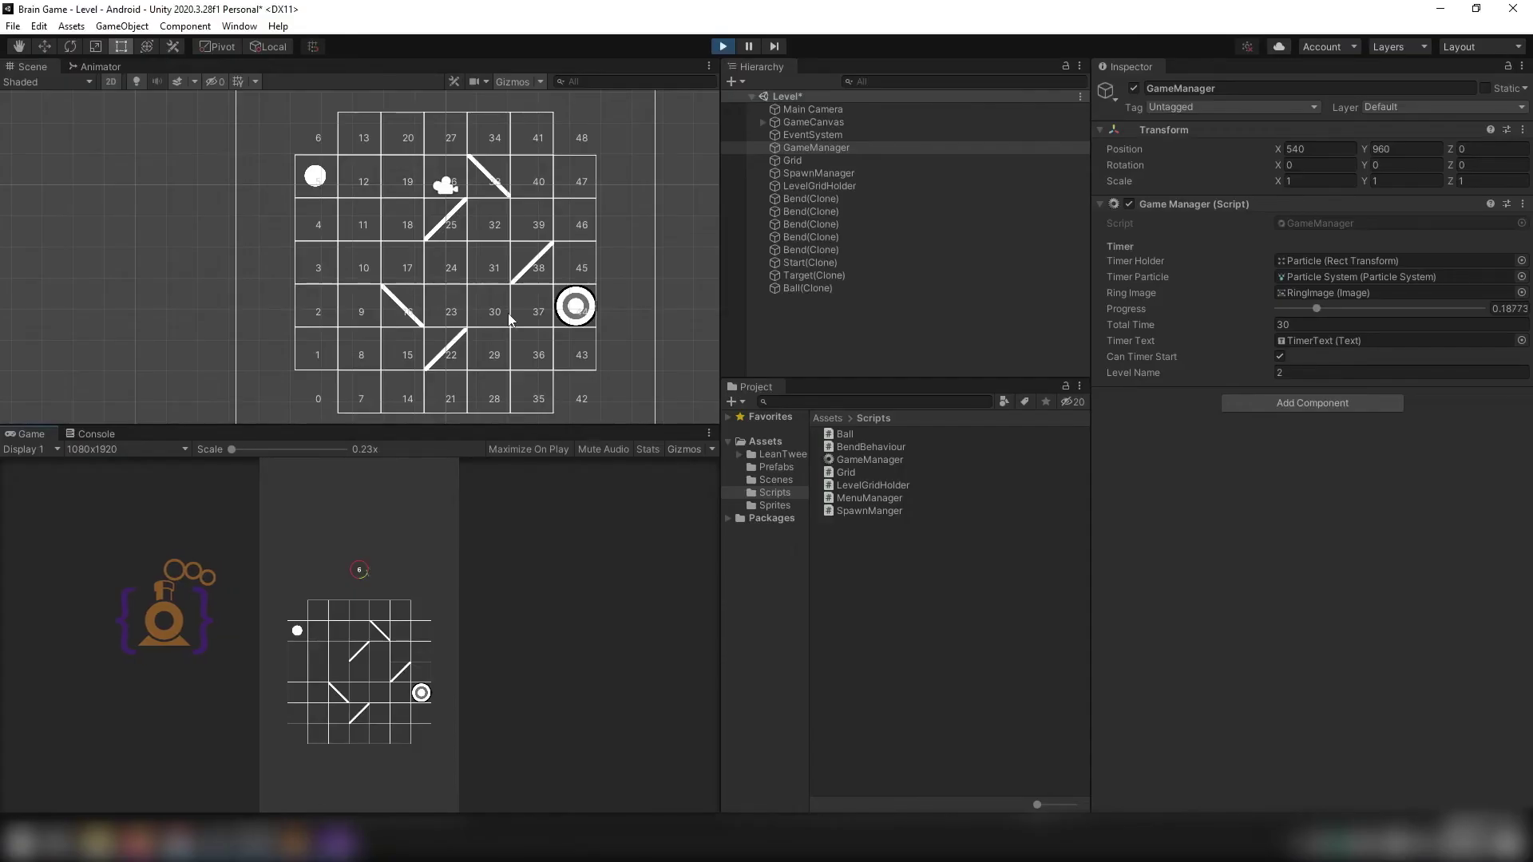
left_click(724, 48)
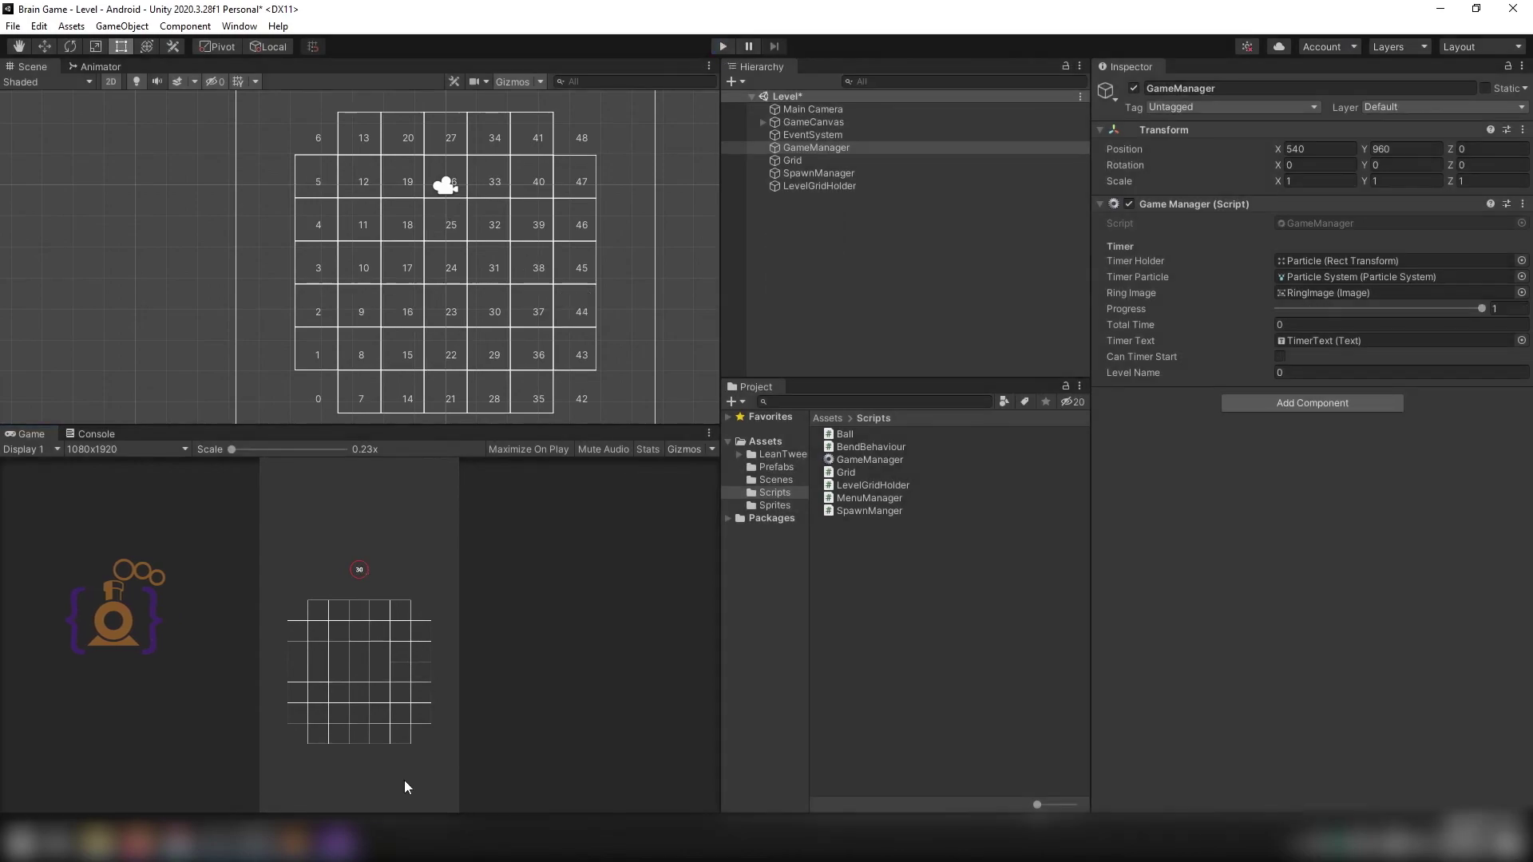
left_click(371, 838)
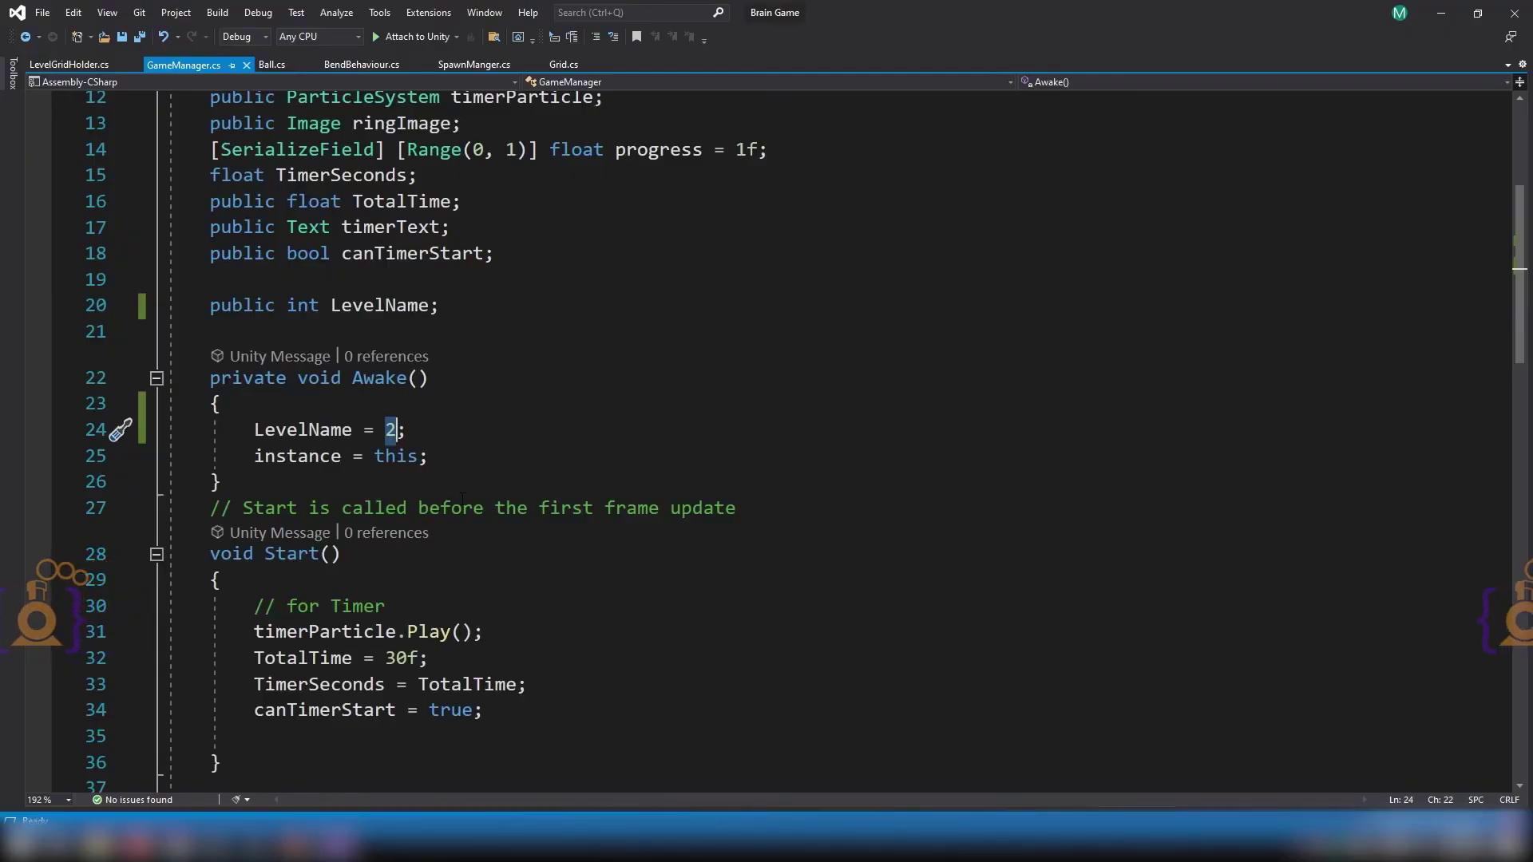
left_click(77, 66)
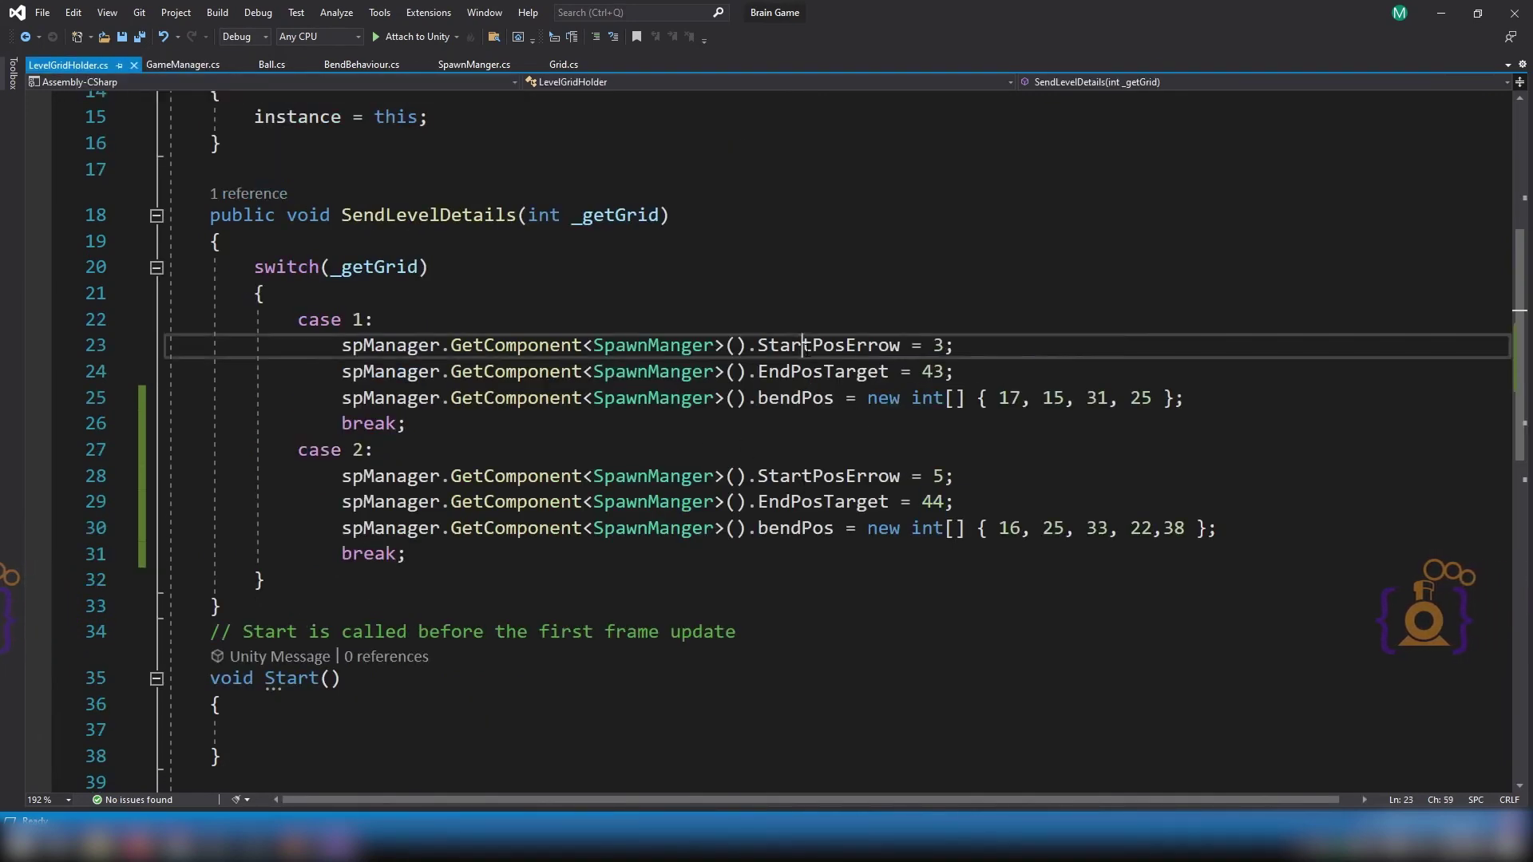
Highlight StartPosErrow, EndPosTarget, bendPos, the bend values 17, 15, 31, 25 and the break statements.
double_click(894, 347)
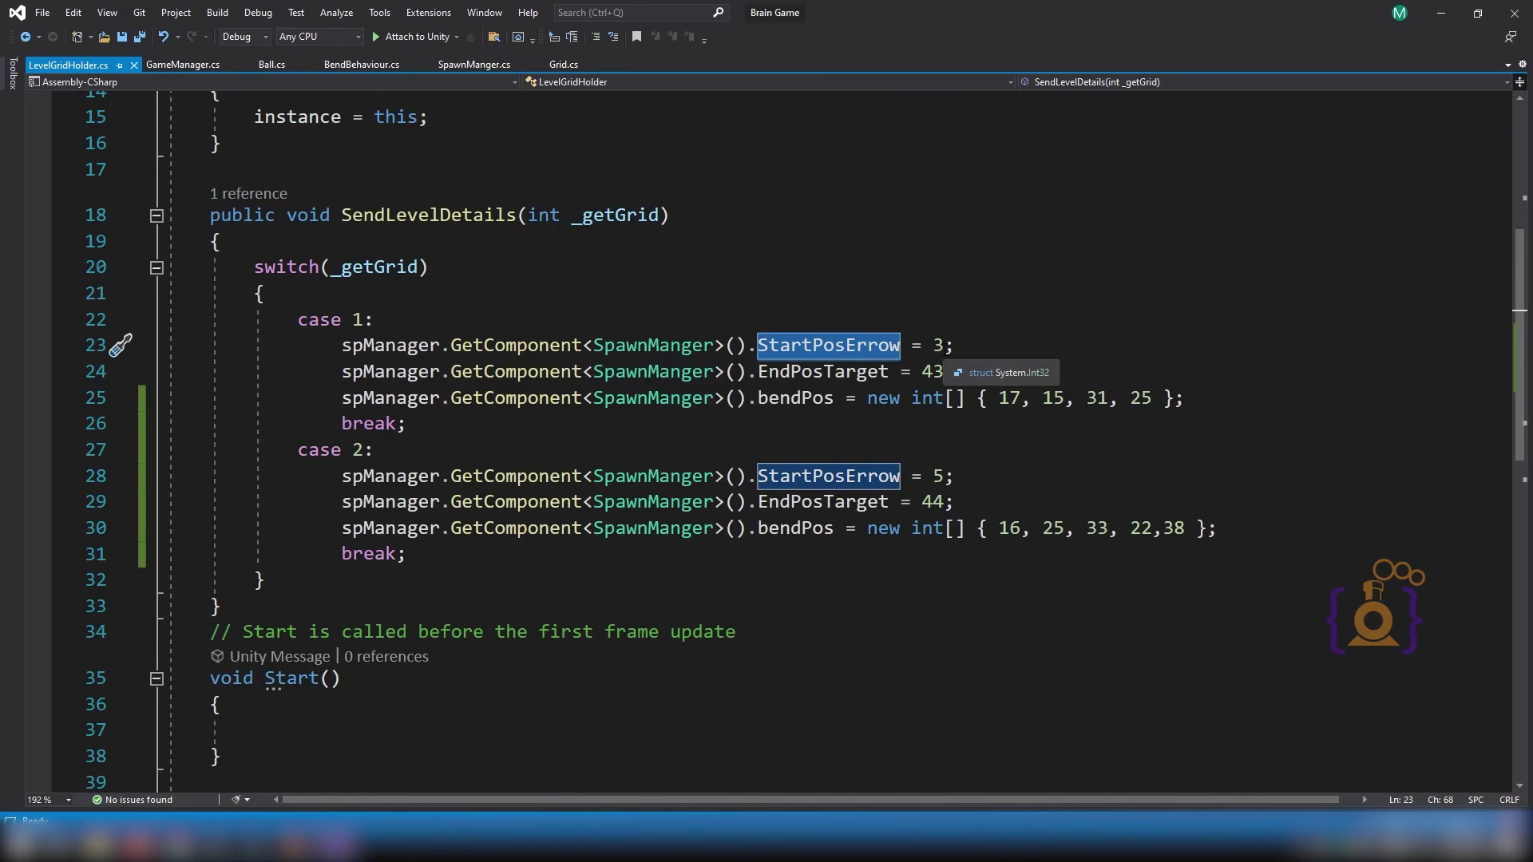
double_click(878, 372)
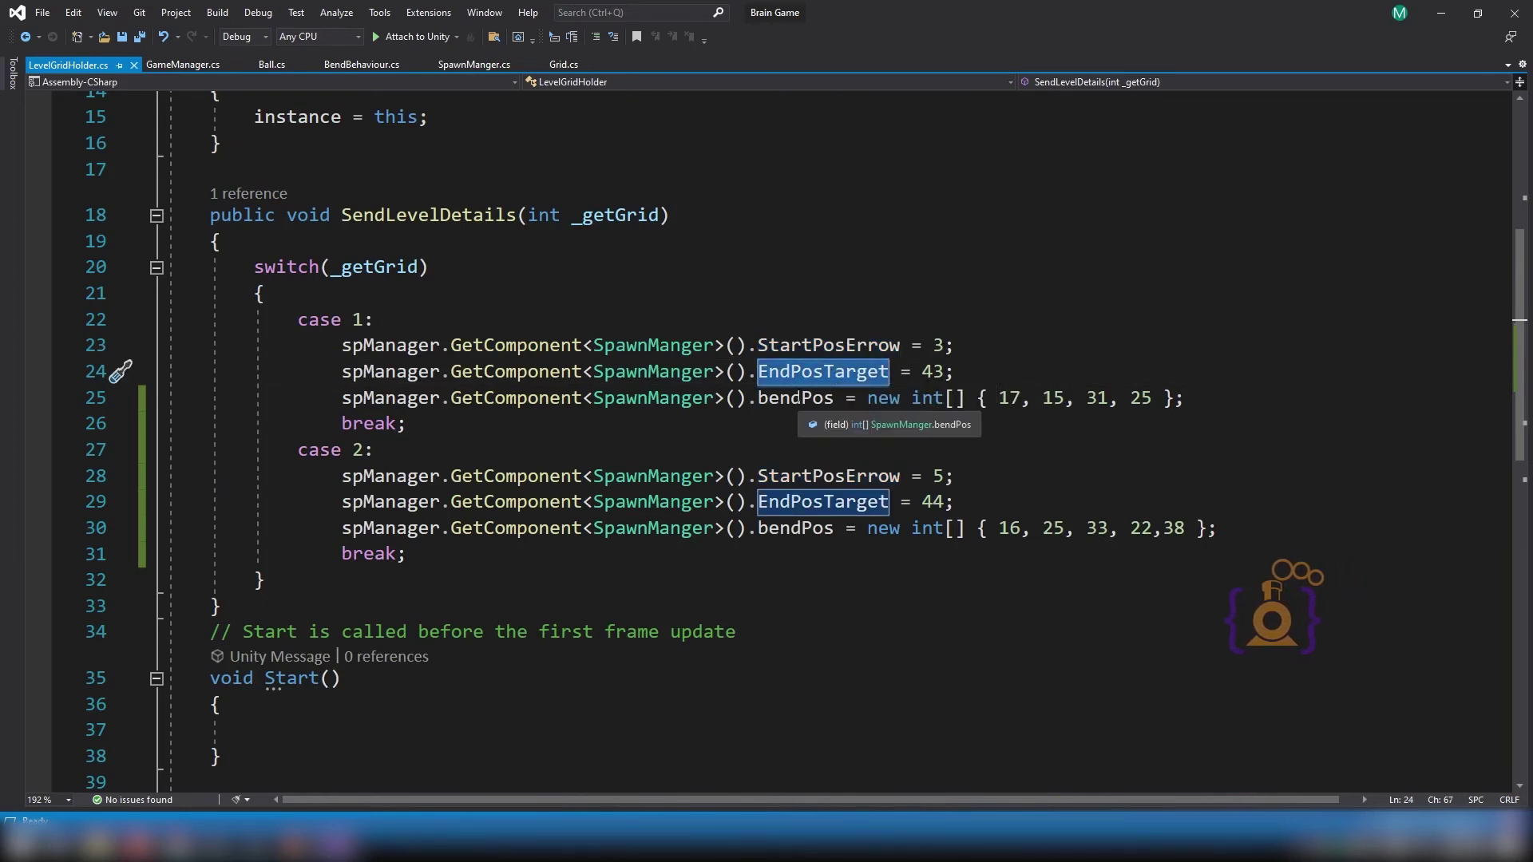
double_click(798, 398)
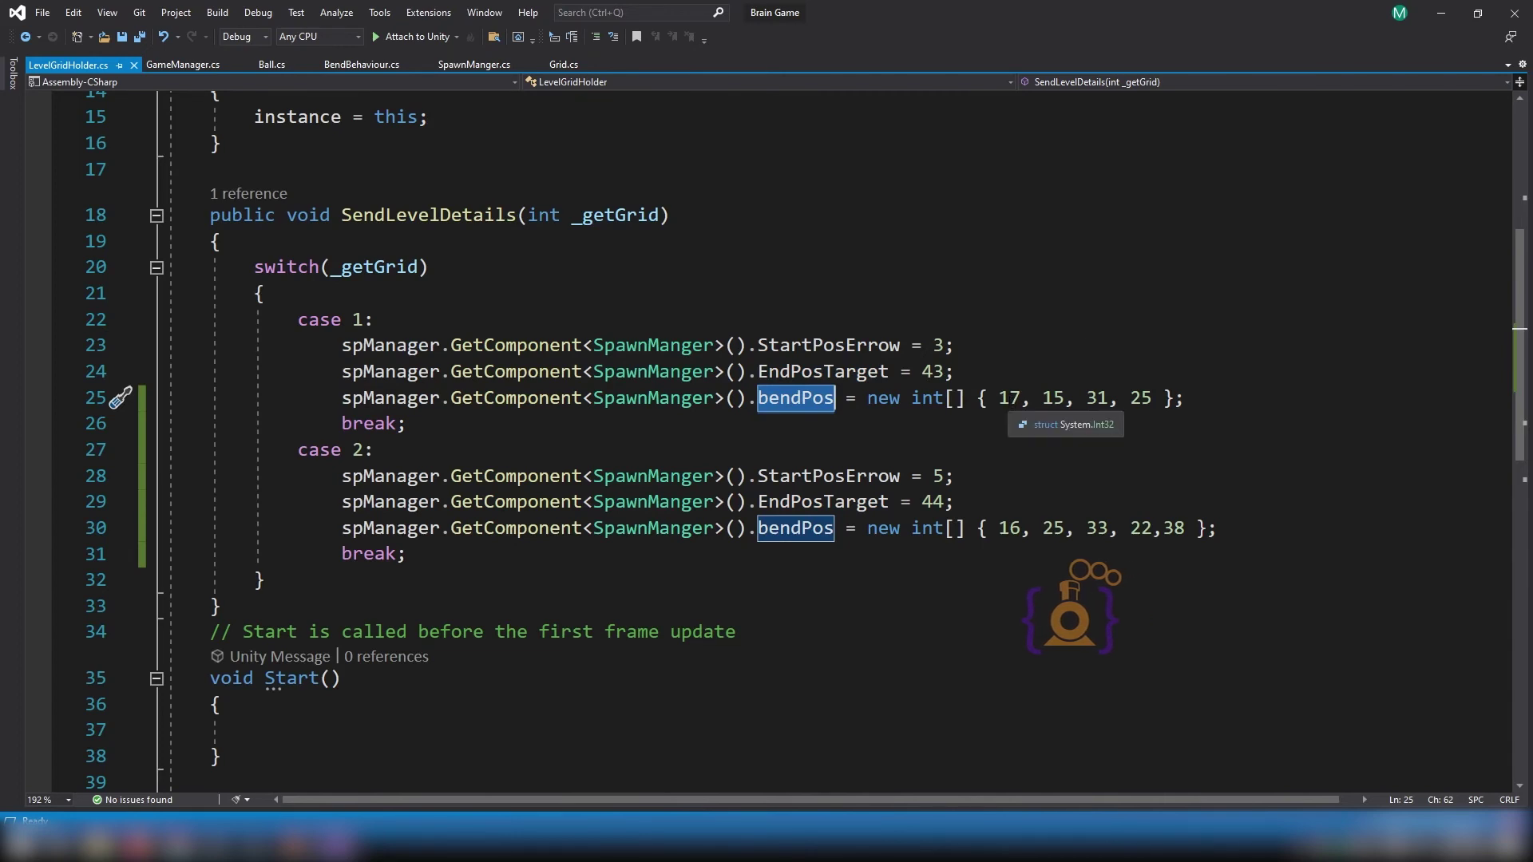
double_click(1010, 398)
double_click(1053, 397)
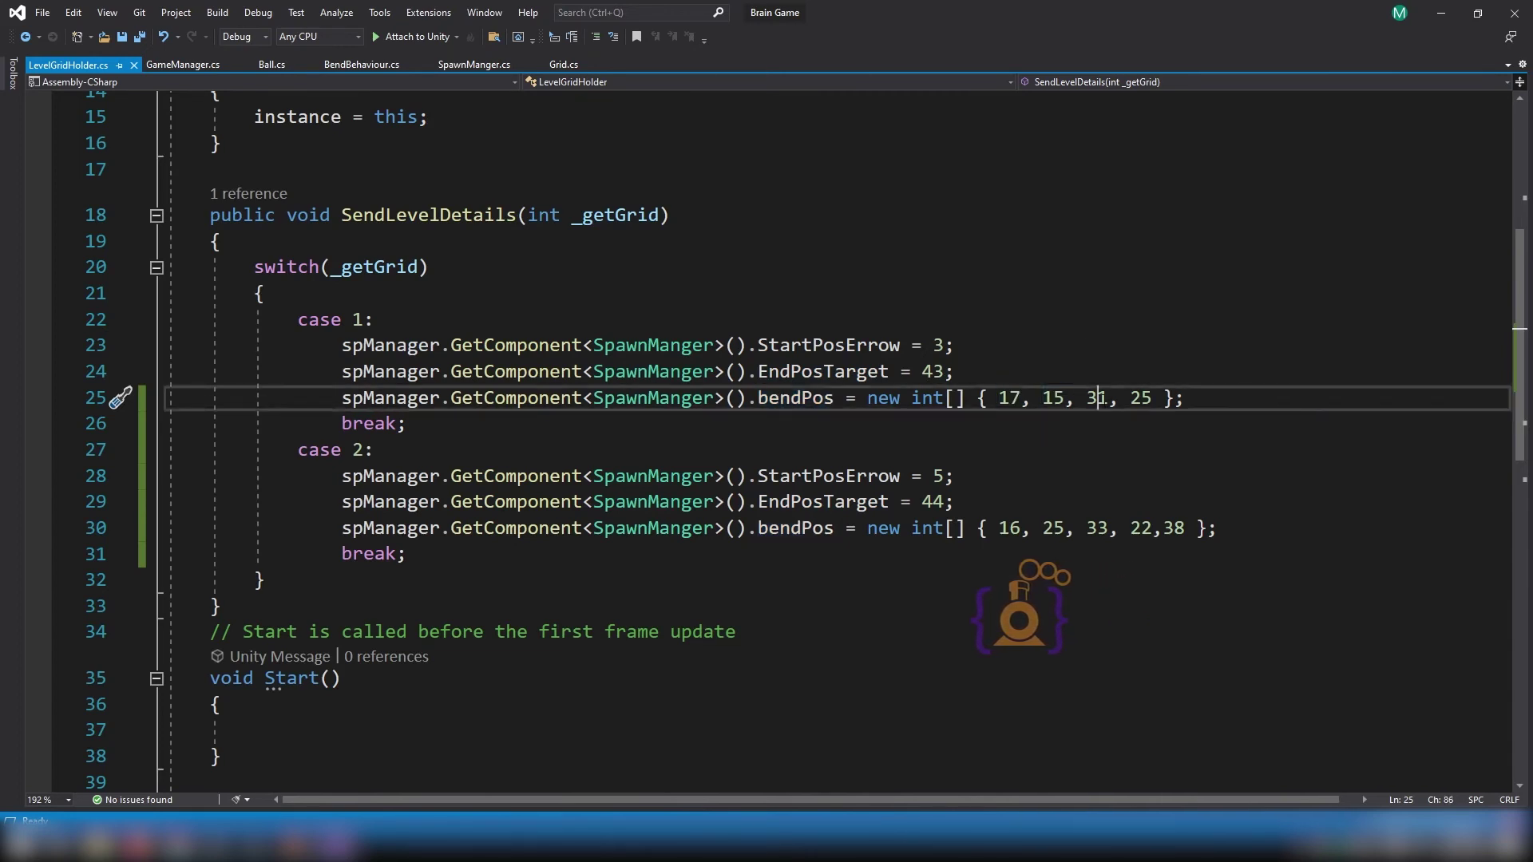
double_click(1097, 397)
double_click(1141, 397)
left_click(975, 424)
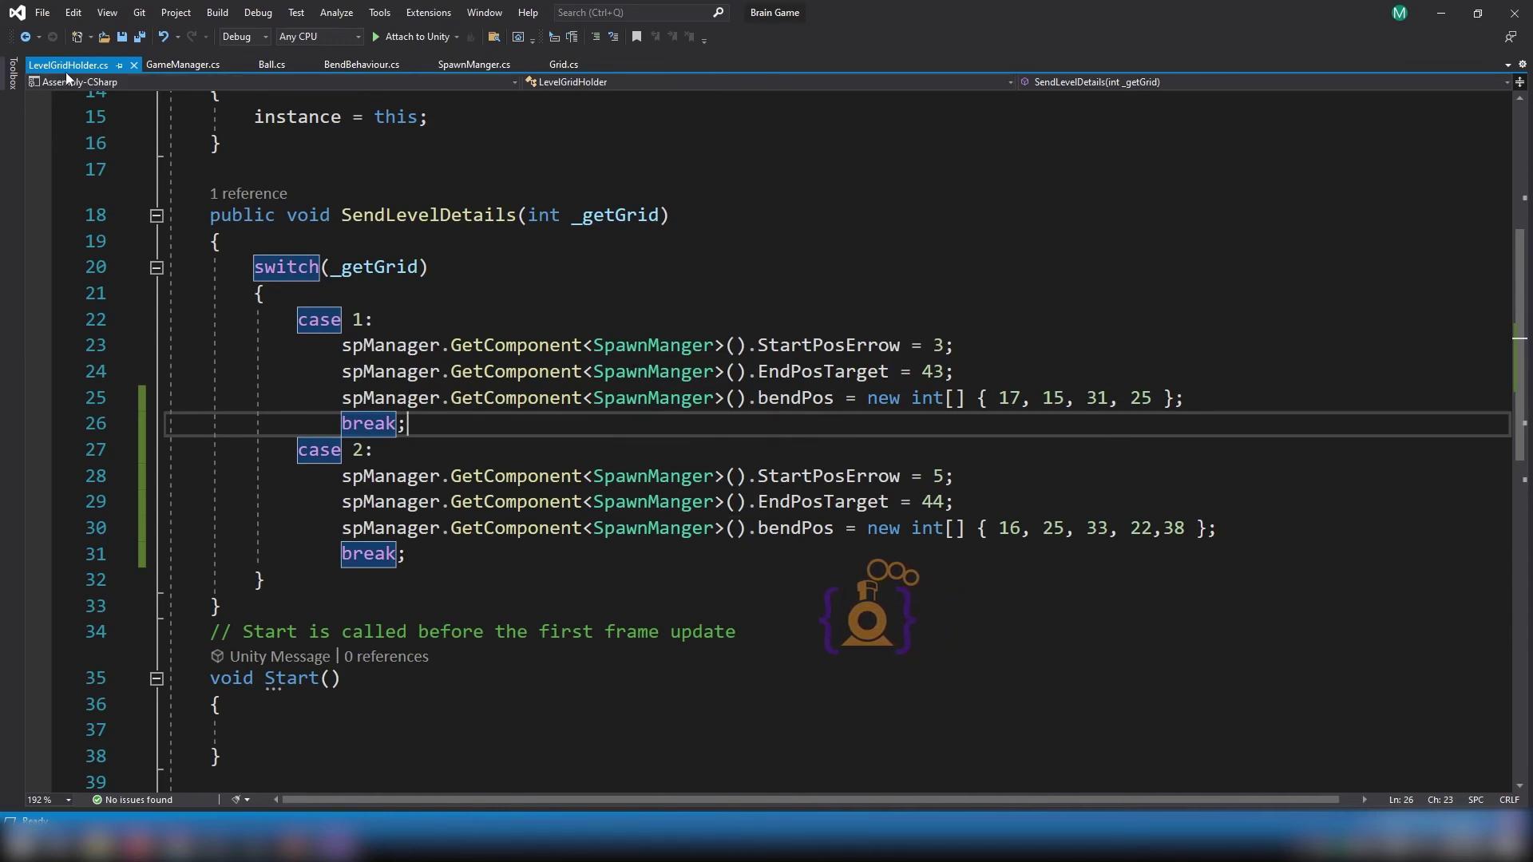
scroll(394, 430, "down", 3)
scroll(394, 429, "up", 2)
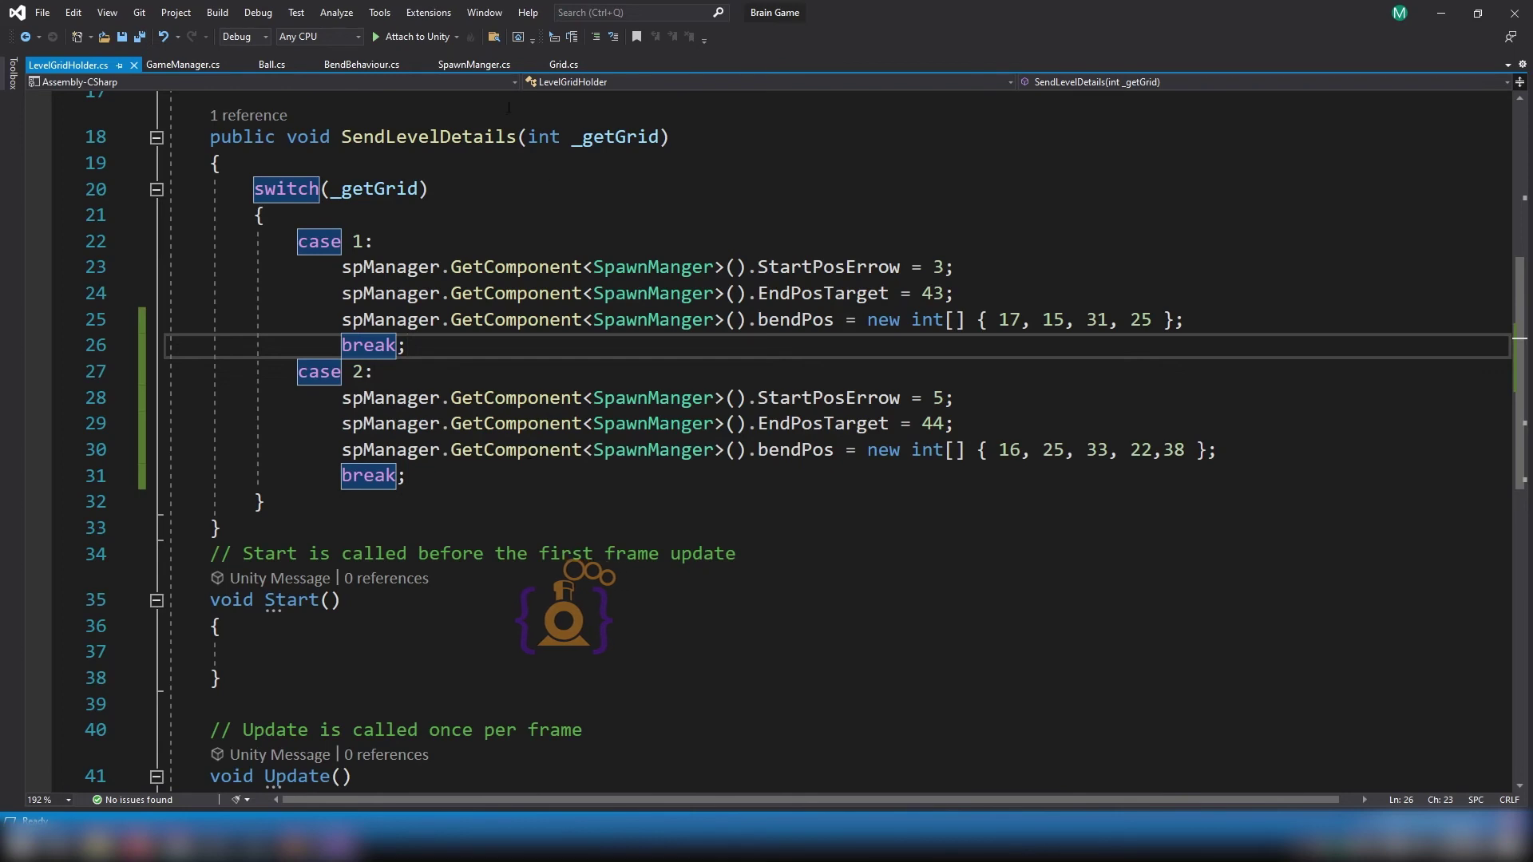
Glance through BendBehaviour.cs and SpawnManger.cs, ending on GameManager.cs.
left_click(360, 64)
left_click(468, 65)
left_click(192, 70)
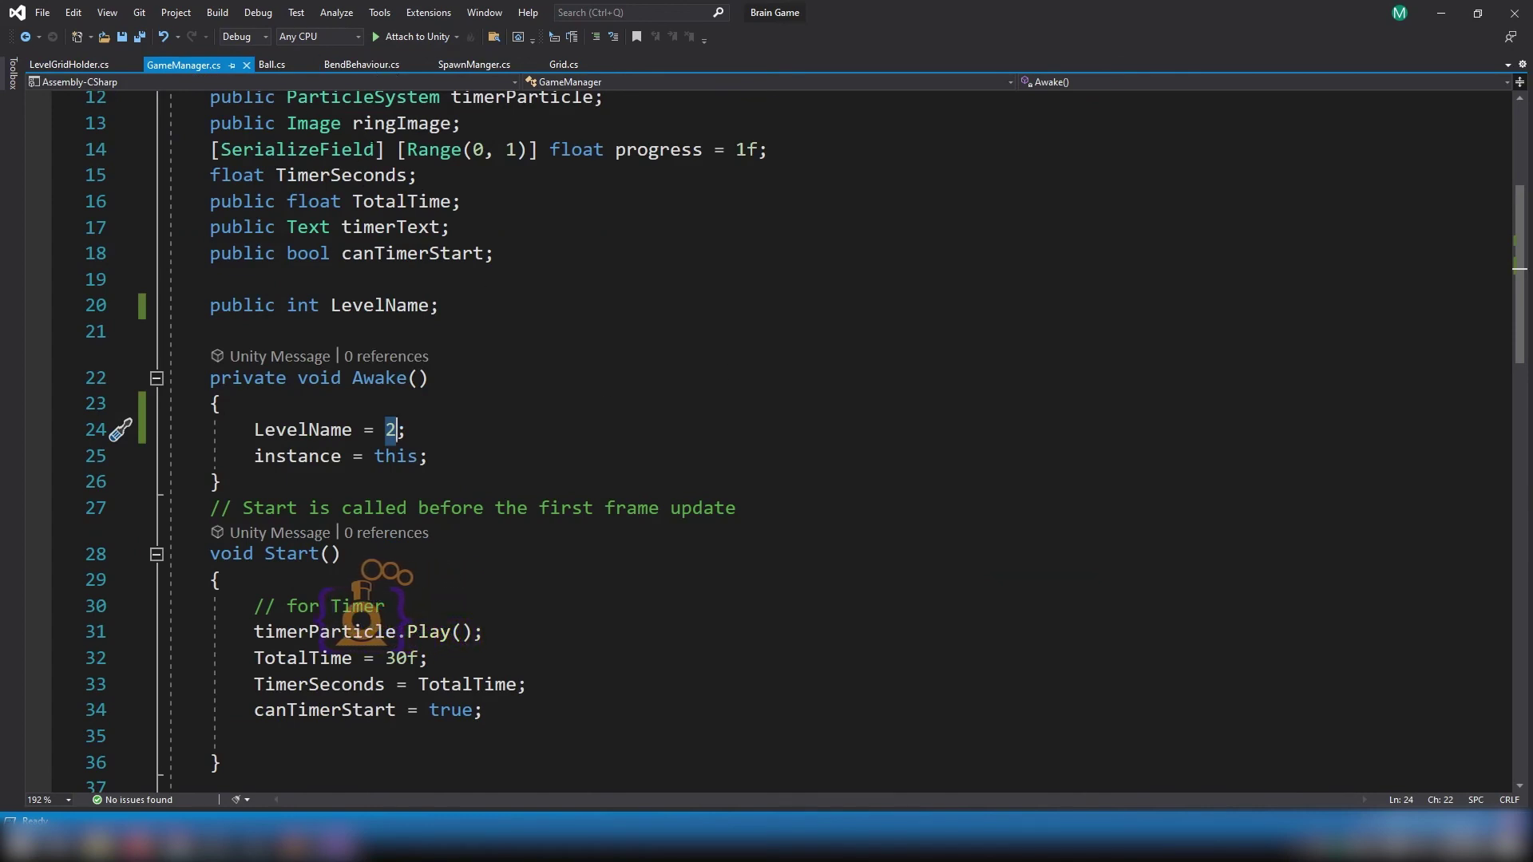
Play level 2 in Unity, deactivate the spawned Ball(Clone), then stop and replay the level.
left_click(275, 64)
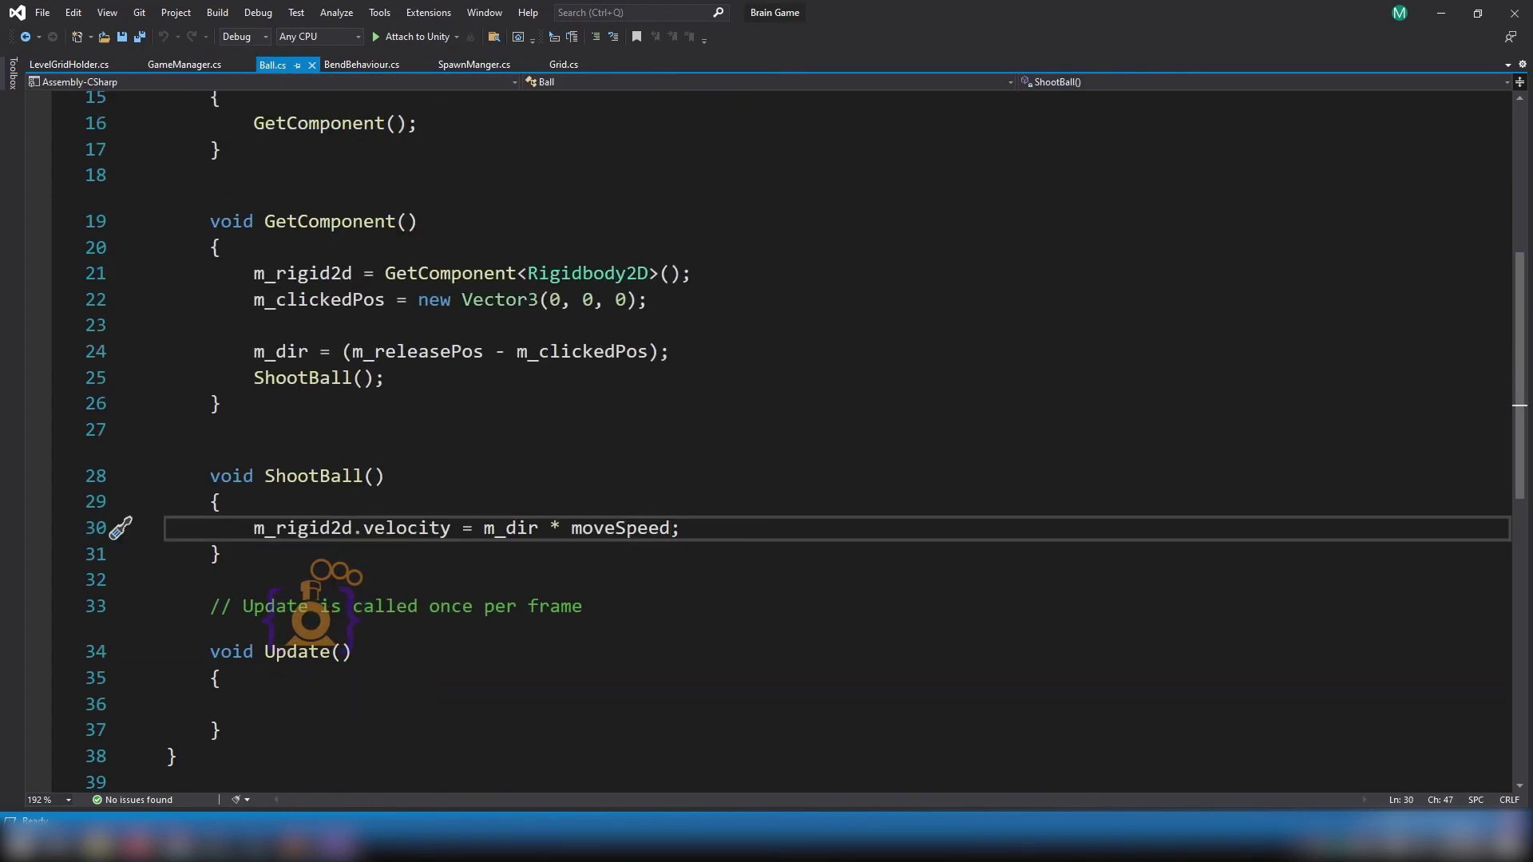
left_click(255, 845)
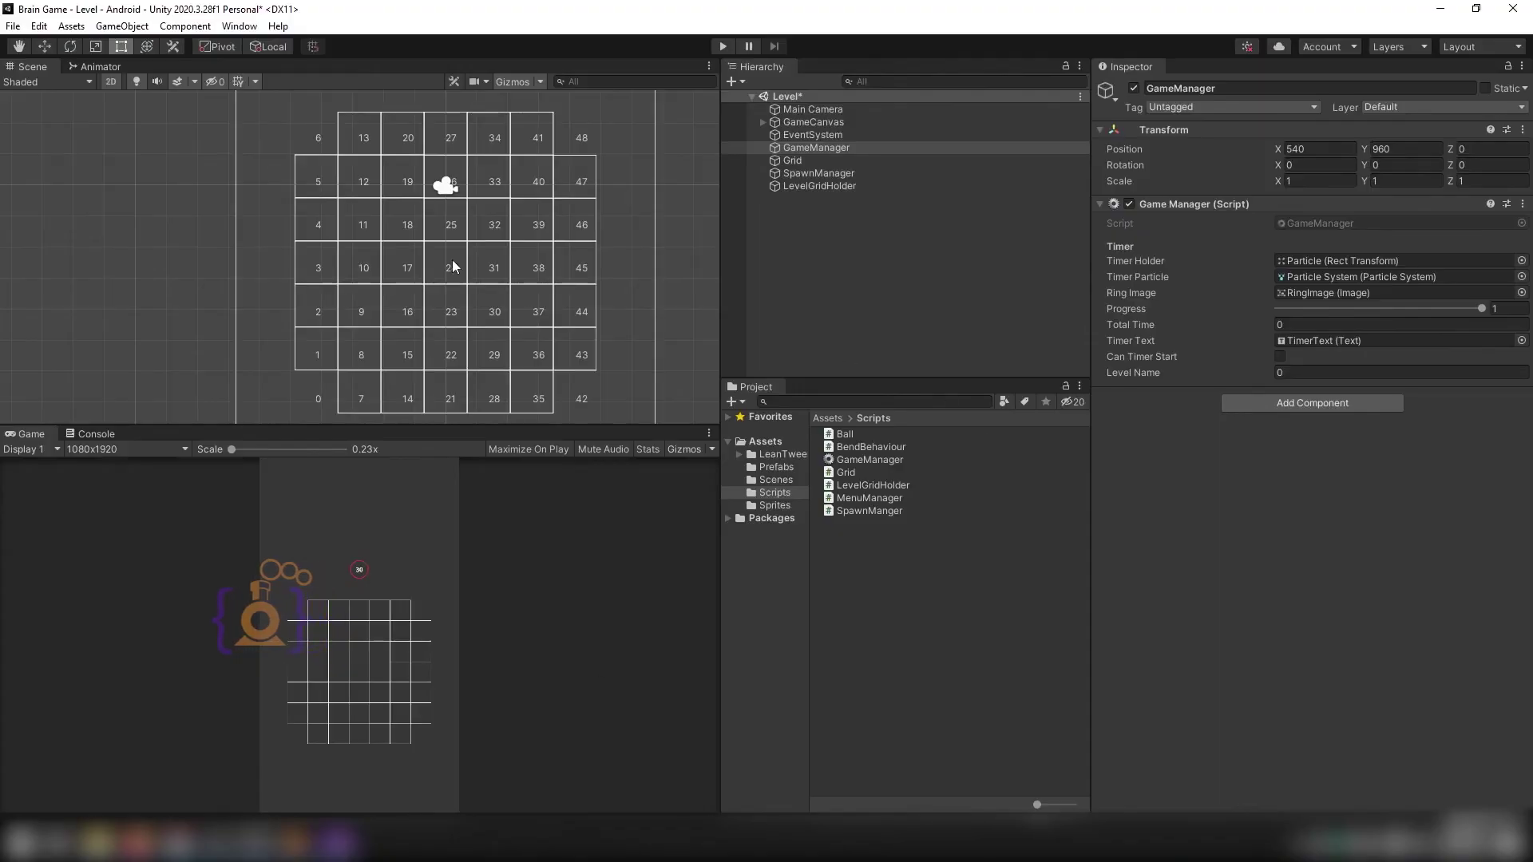
left_click(724, 47)
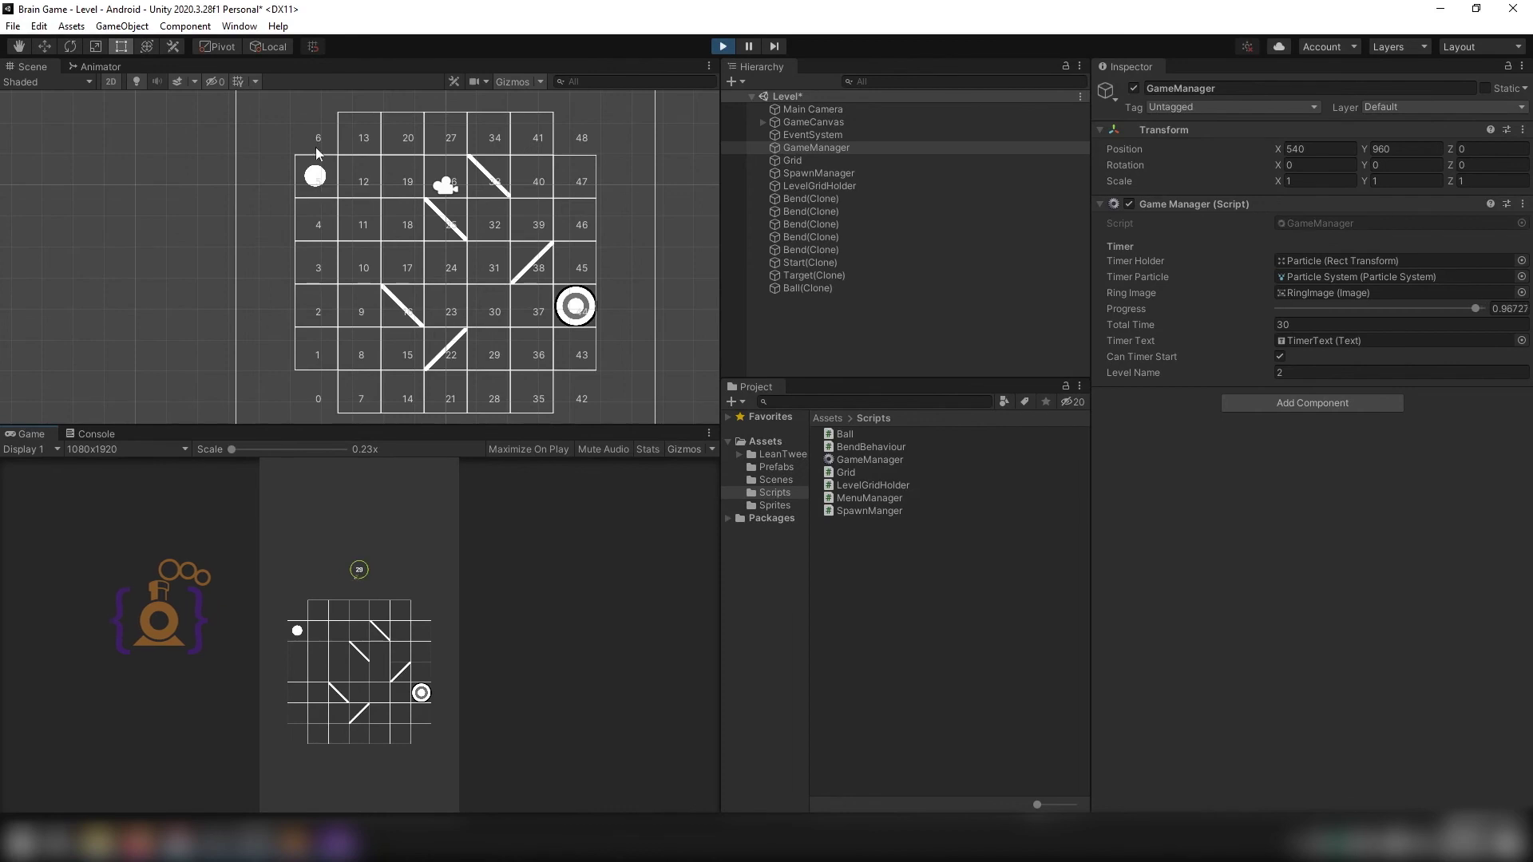
left_click(804, 285)
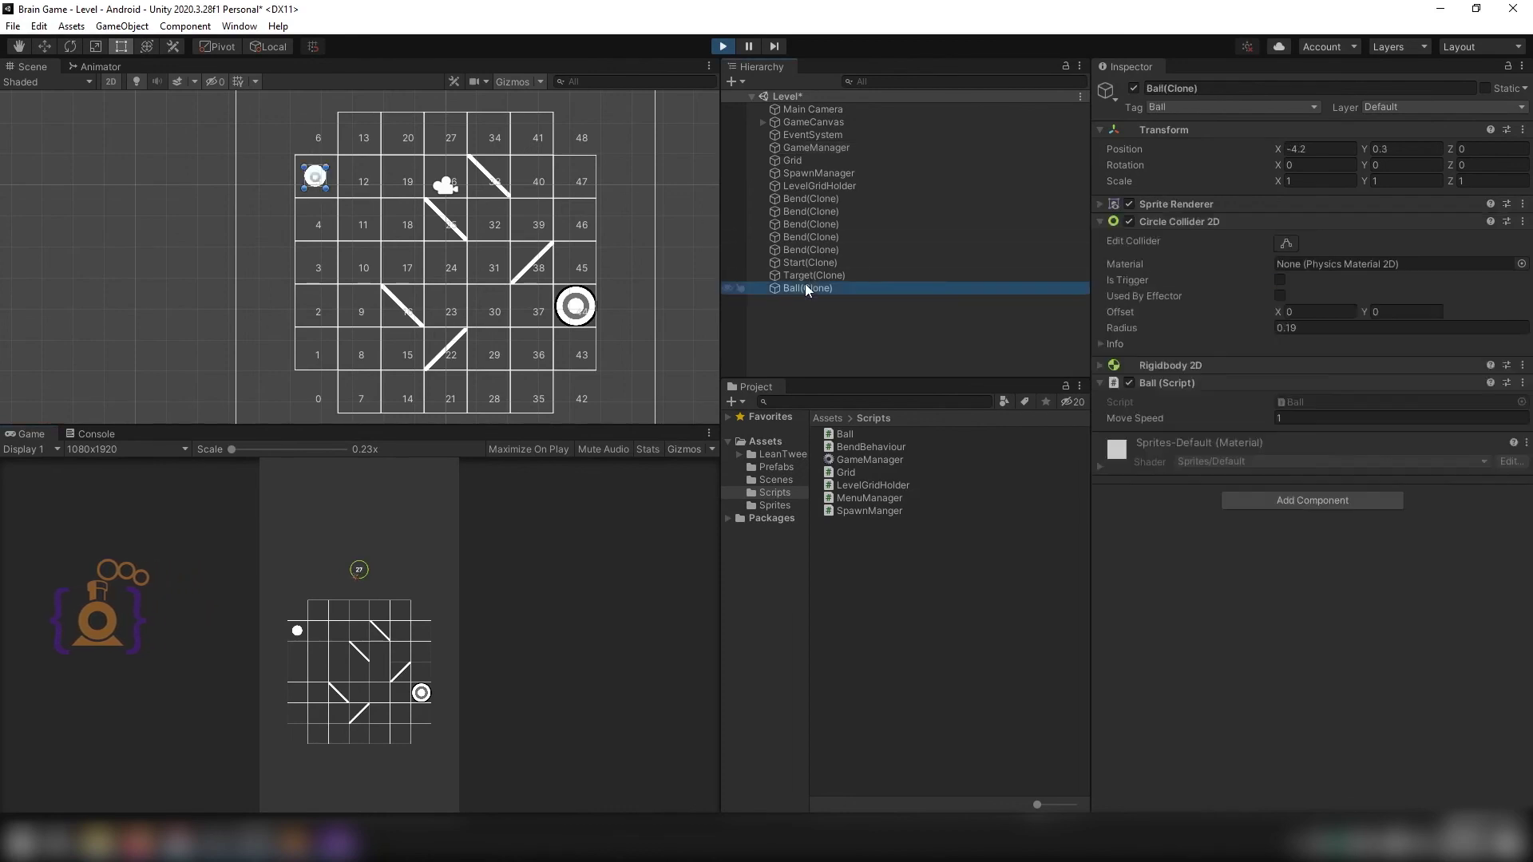
left_click(1134, 88)
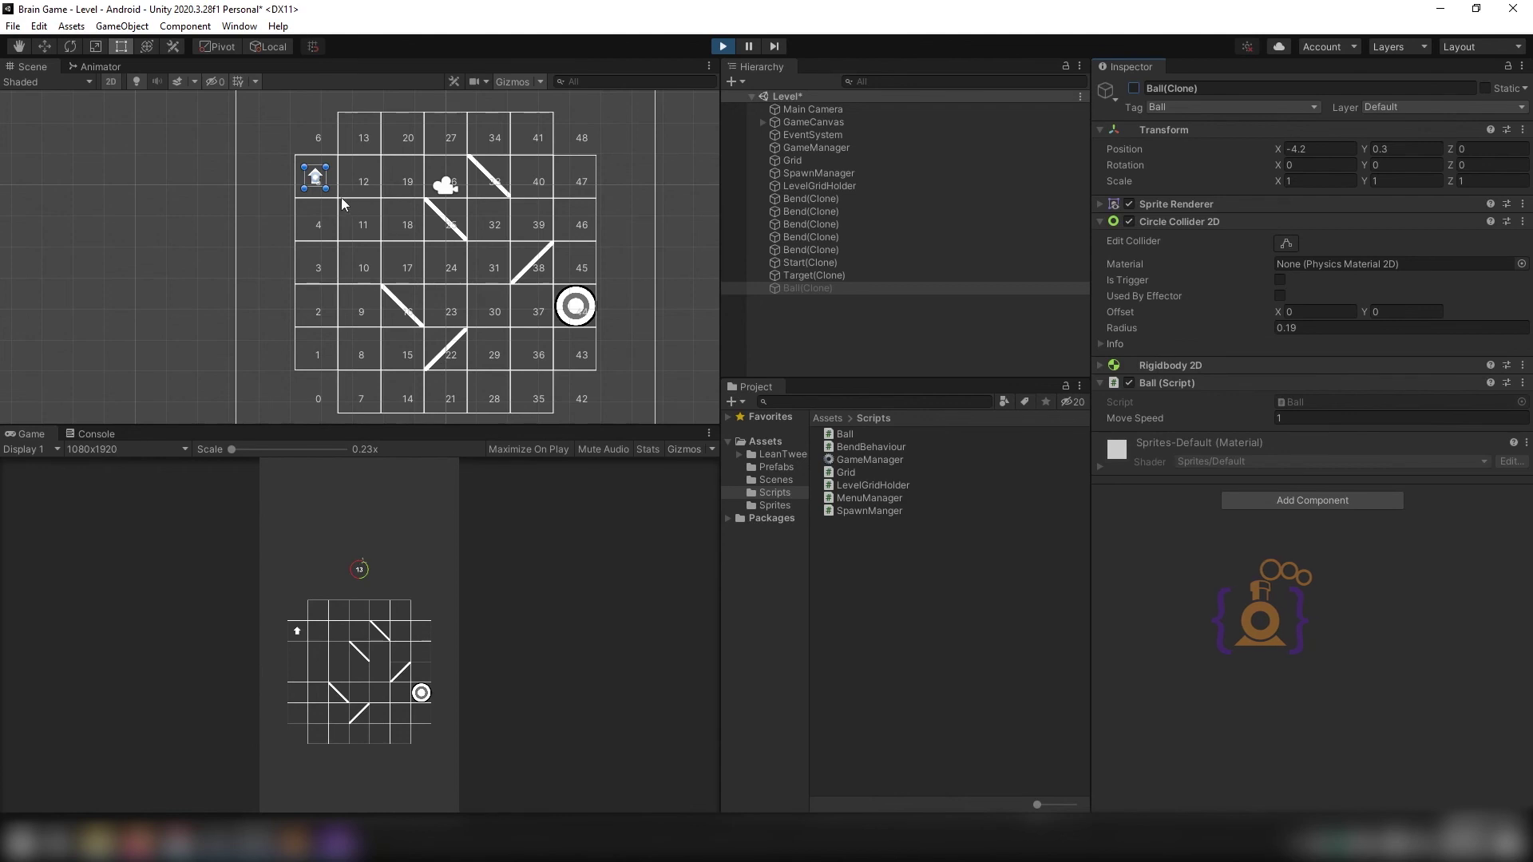
left_click(722, 45)
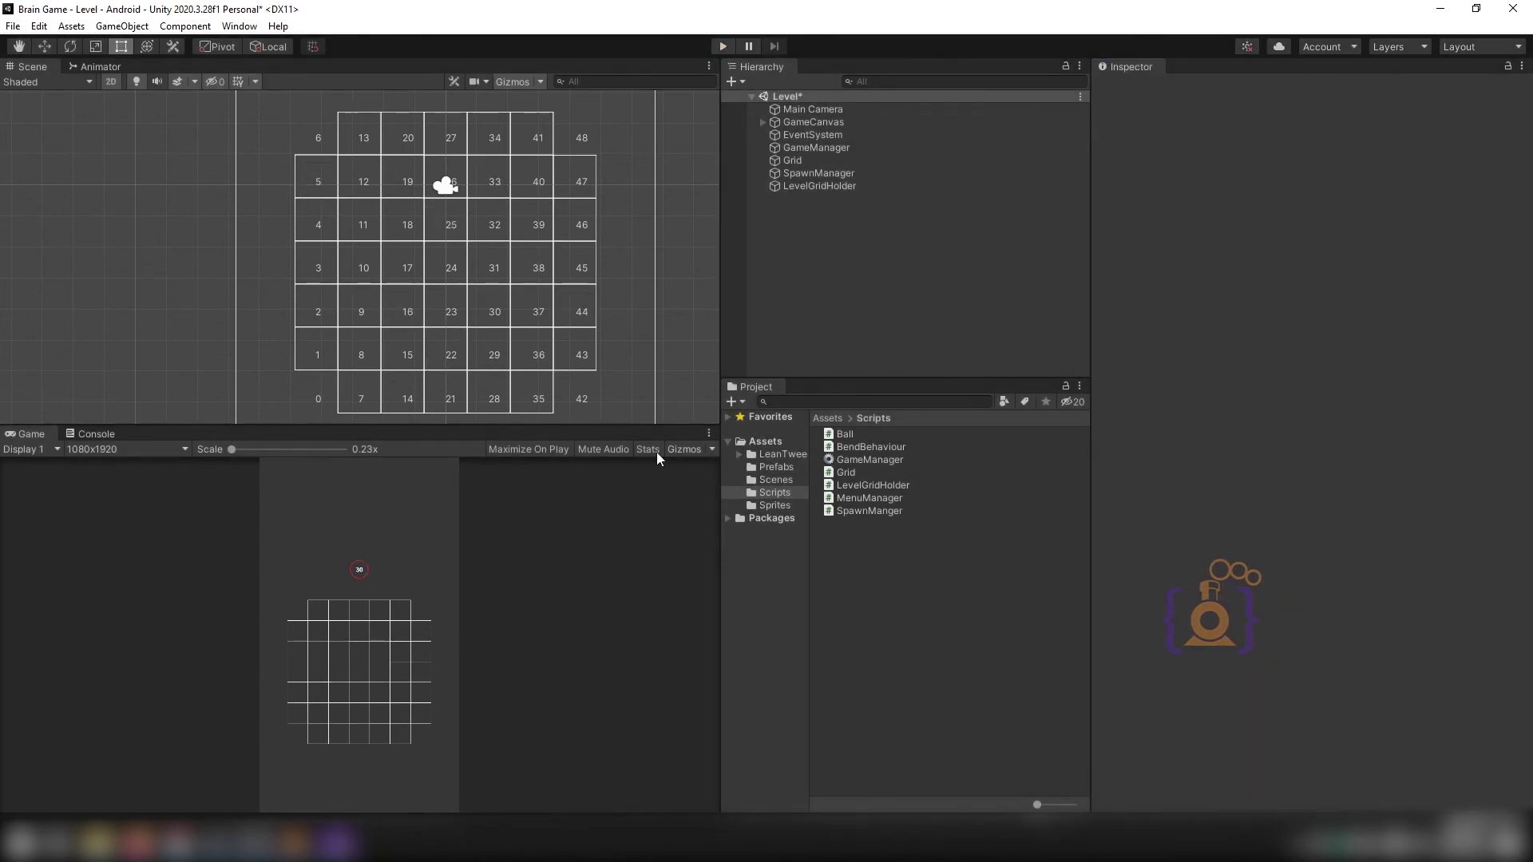
left_click(722, 46)
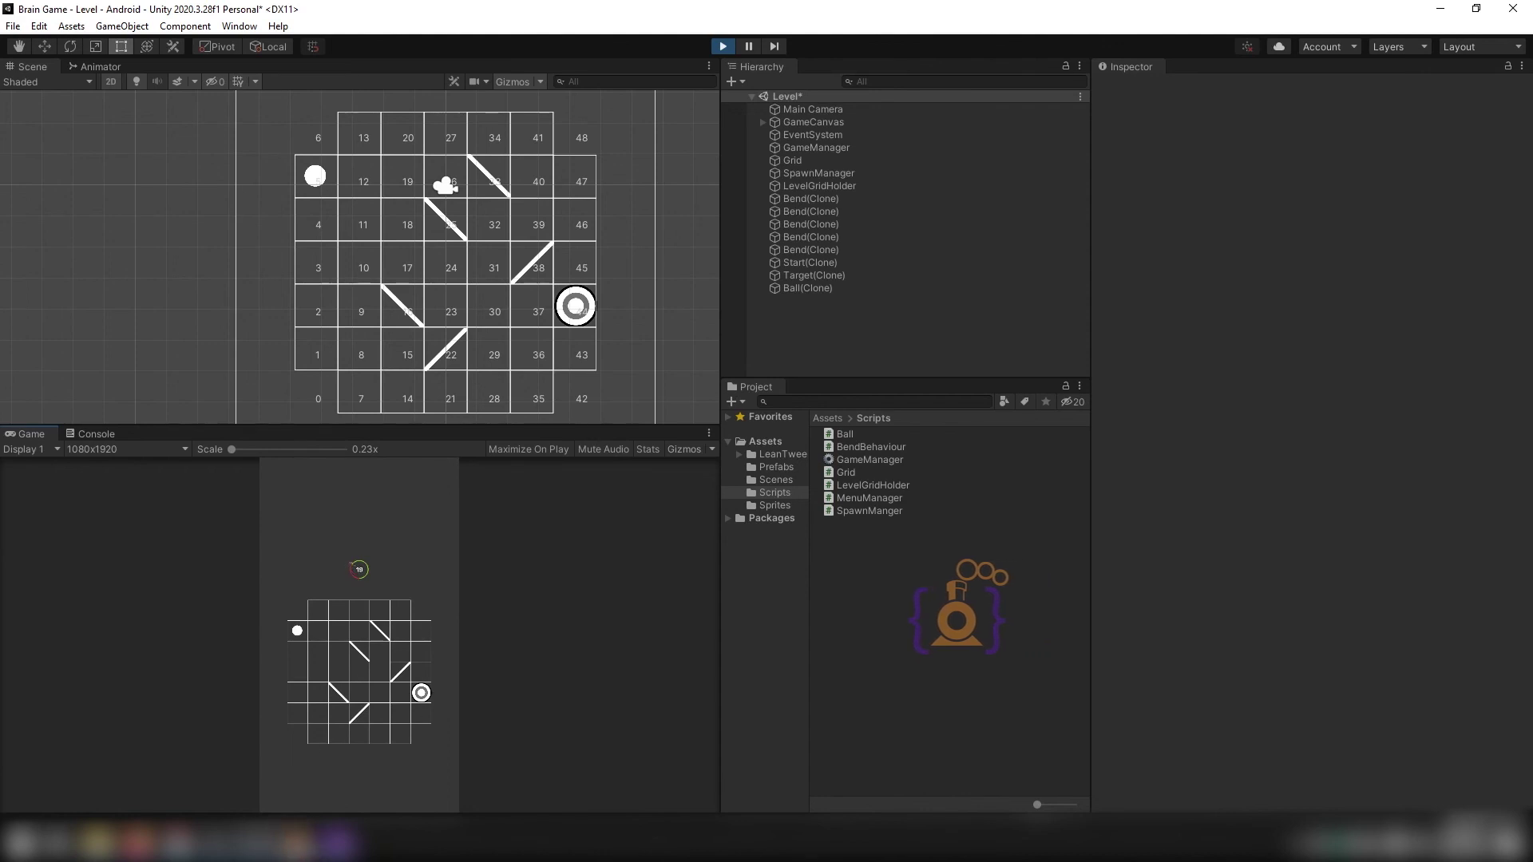
Scroll through the Assets\Scripts file list in File Explorer, then go back to Unity.
mouse_move(119, 836)
left_click(84, 767)
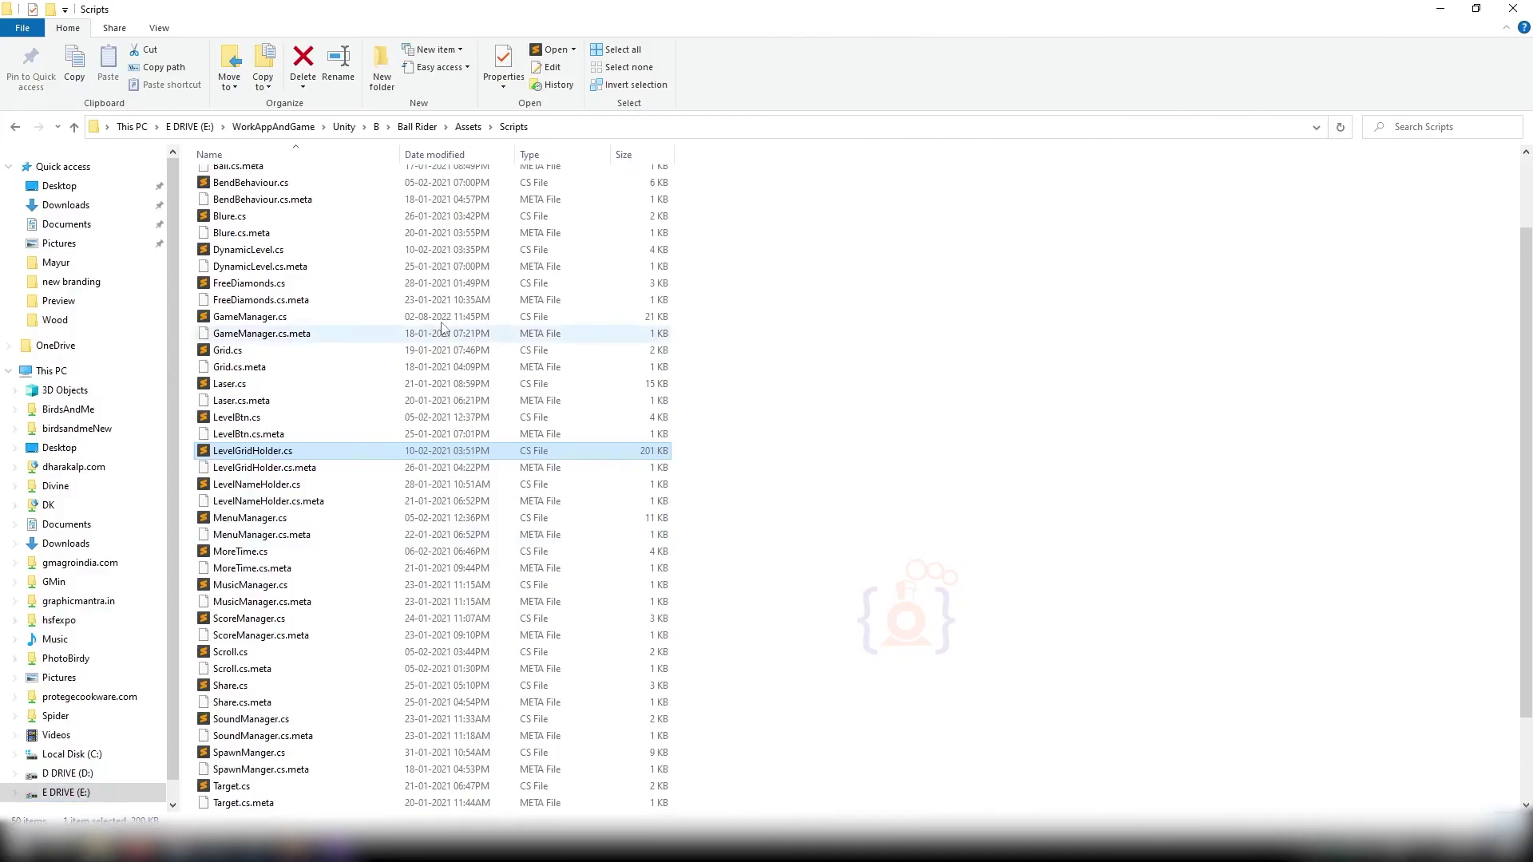
scroll(375, 315, "up", 2)
scroll(309, 300, "down", 1)
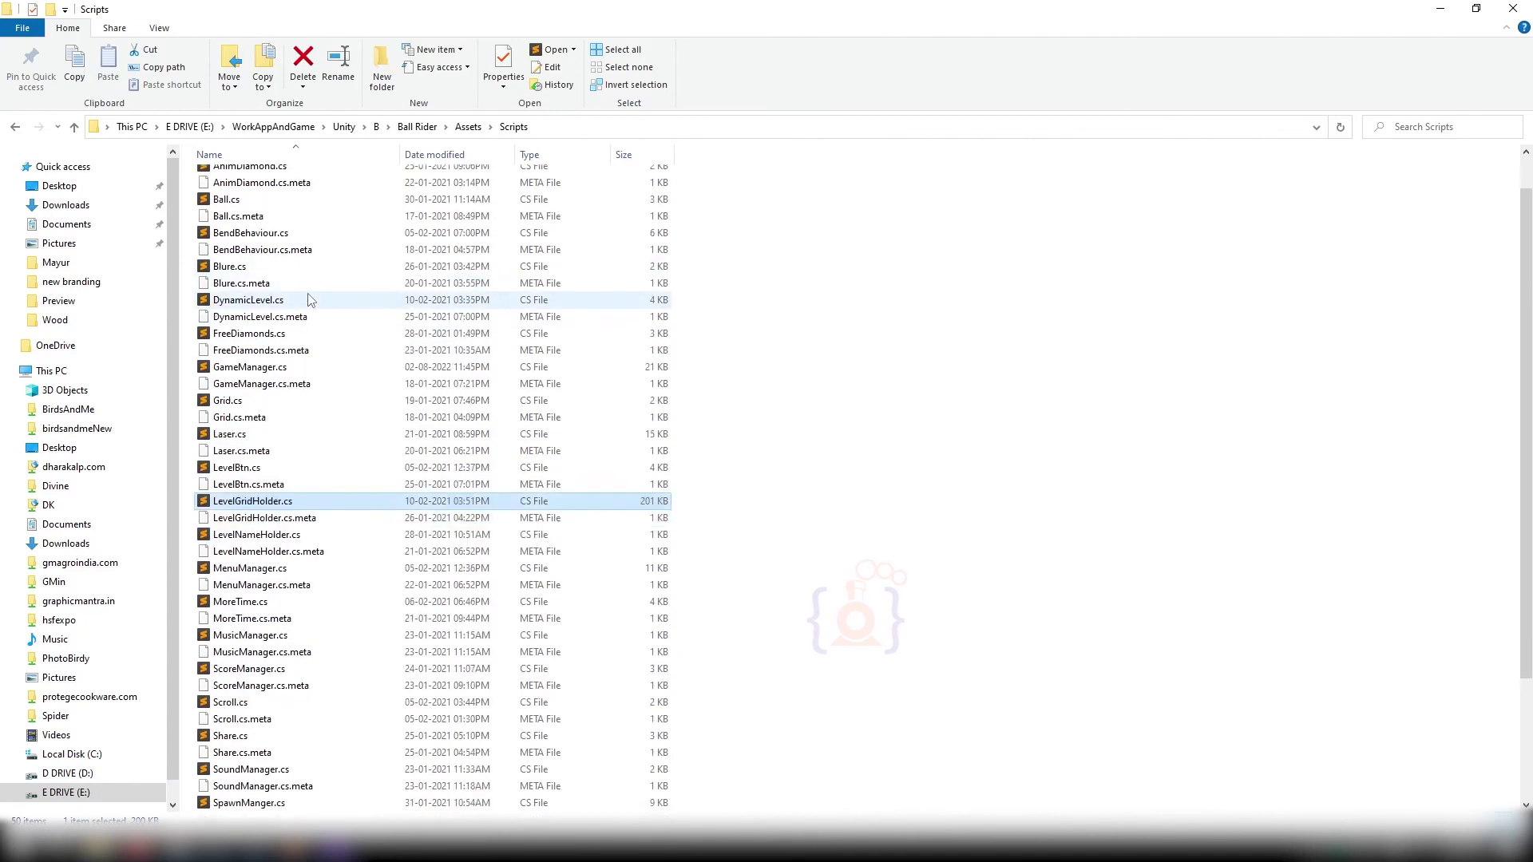
scroll(310, 303, "down", 3)
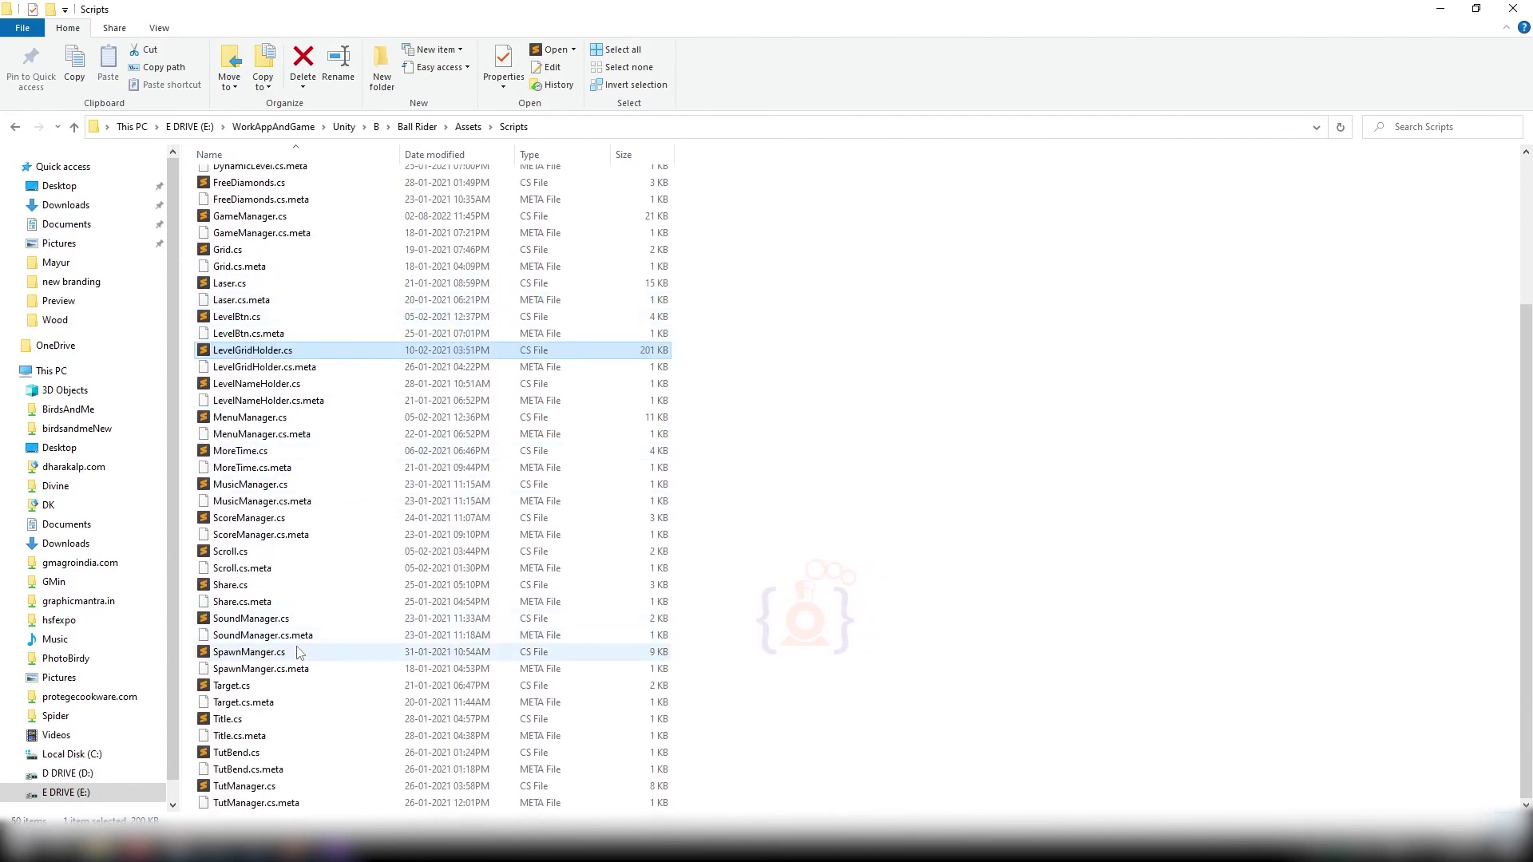
scroll(298, 652, "up", 4)
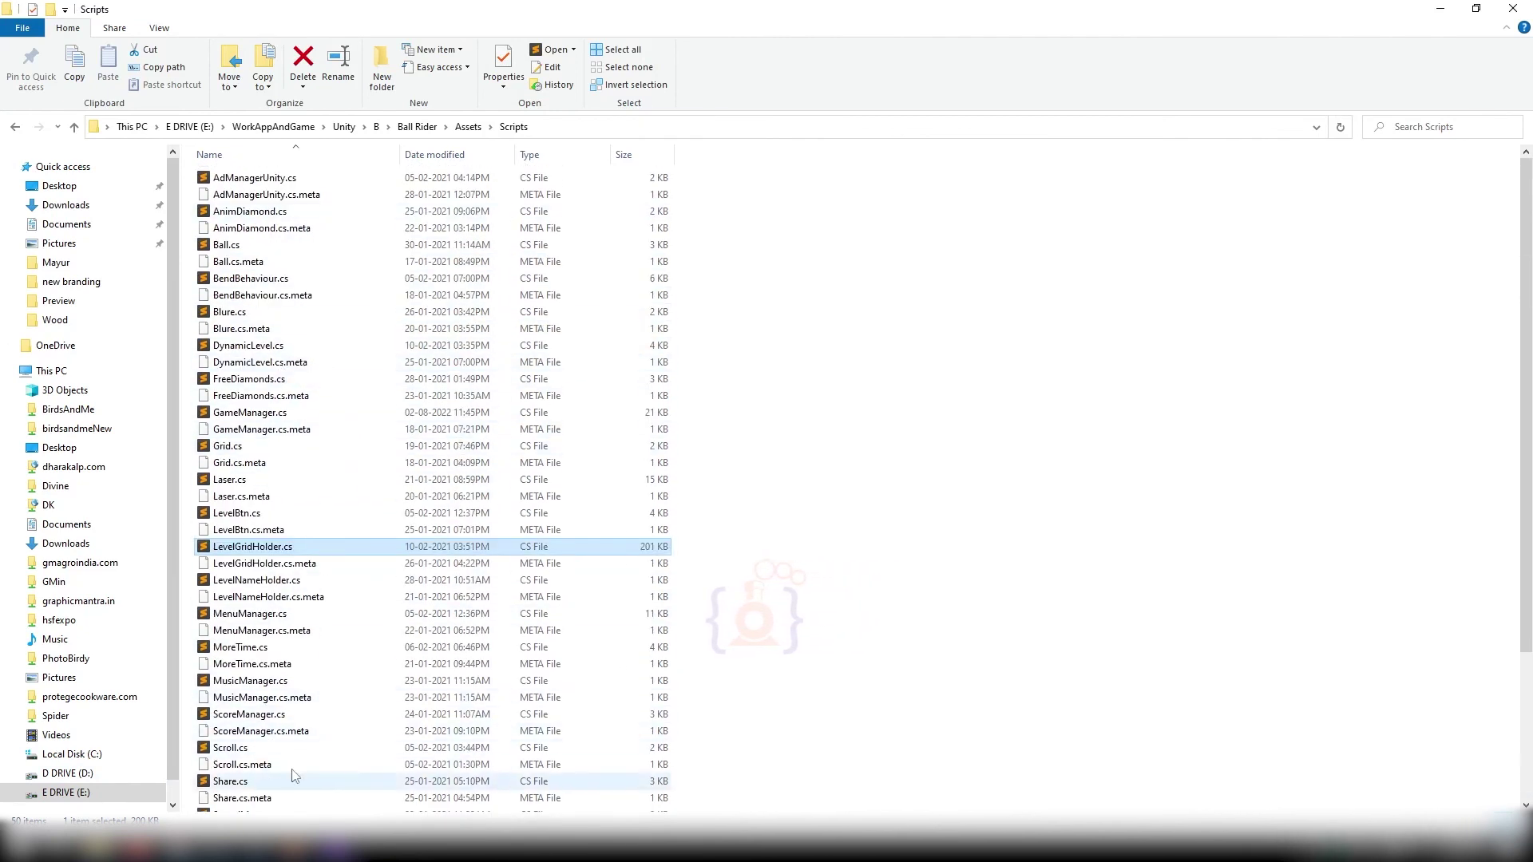
scroll(295, 775, "down", 4)
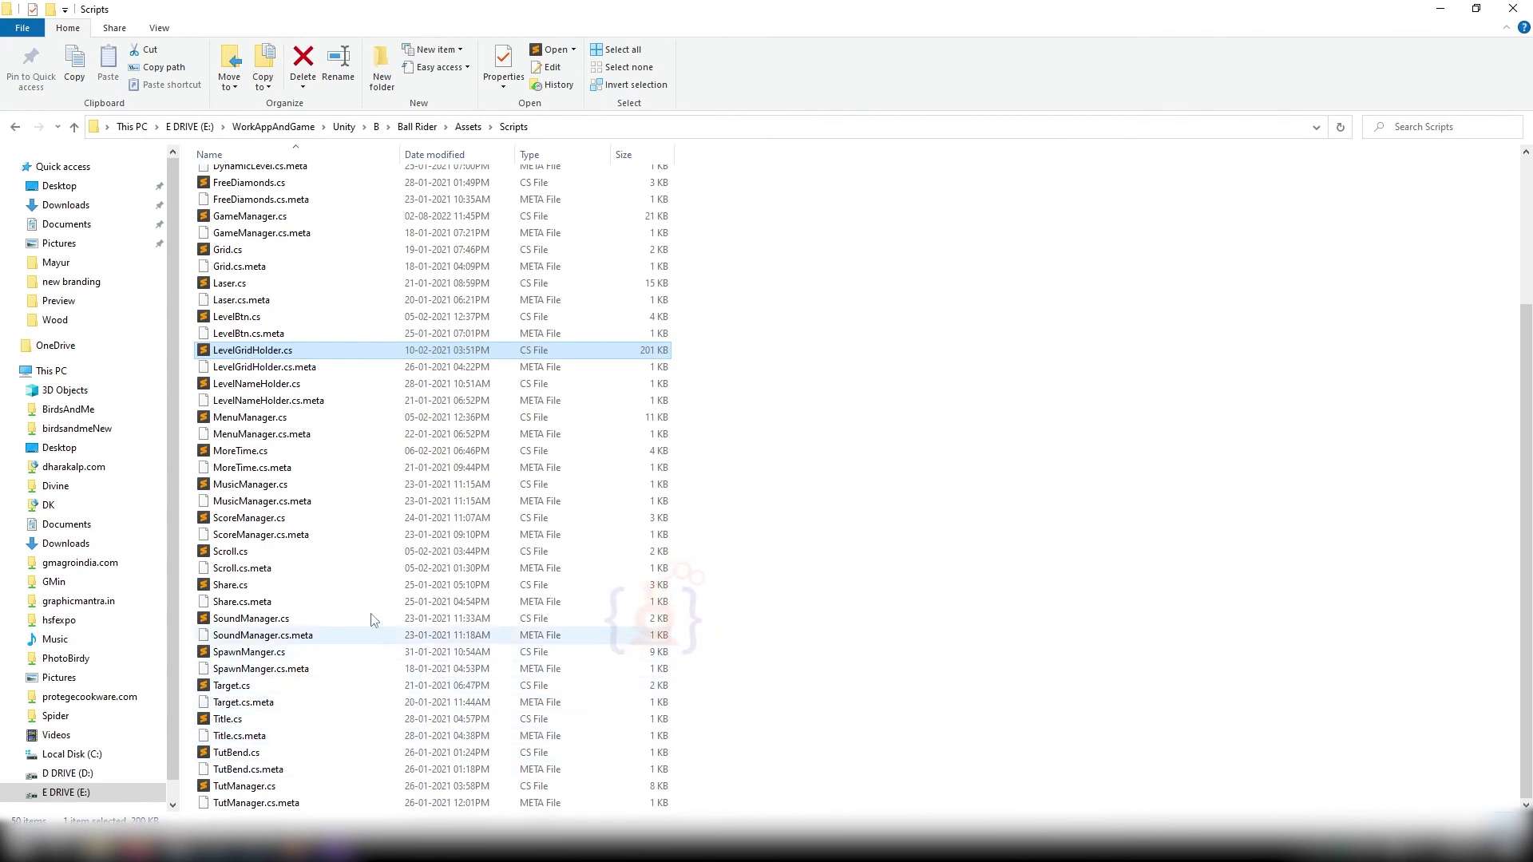
scroll(298, 433, "up", 4)
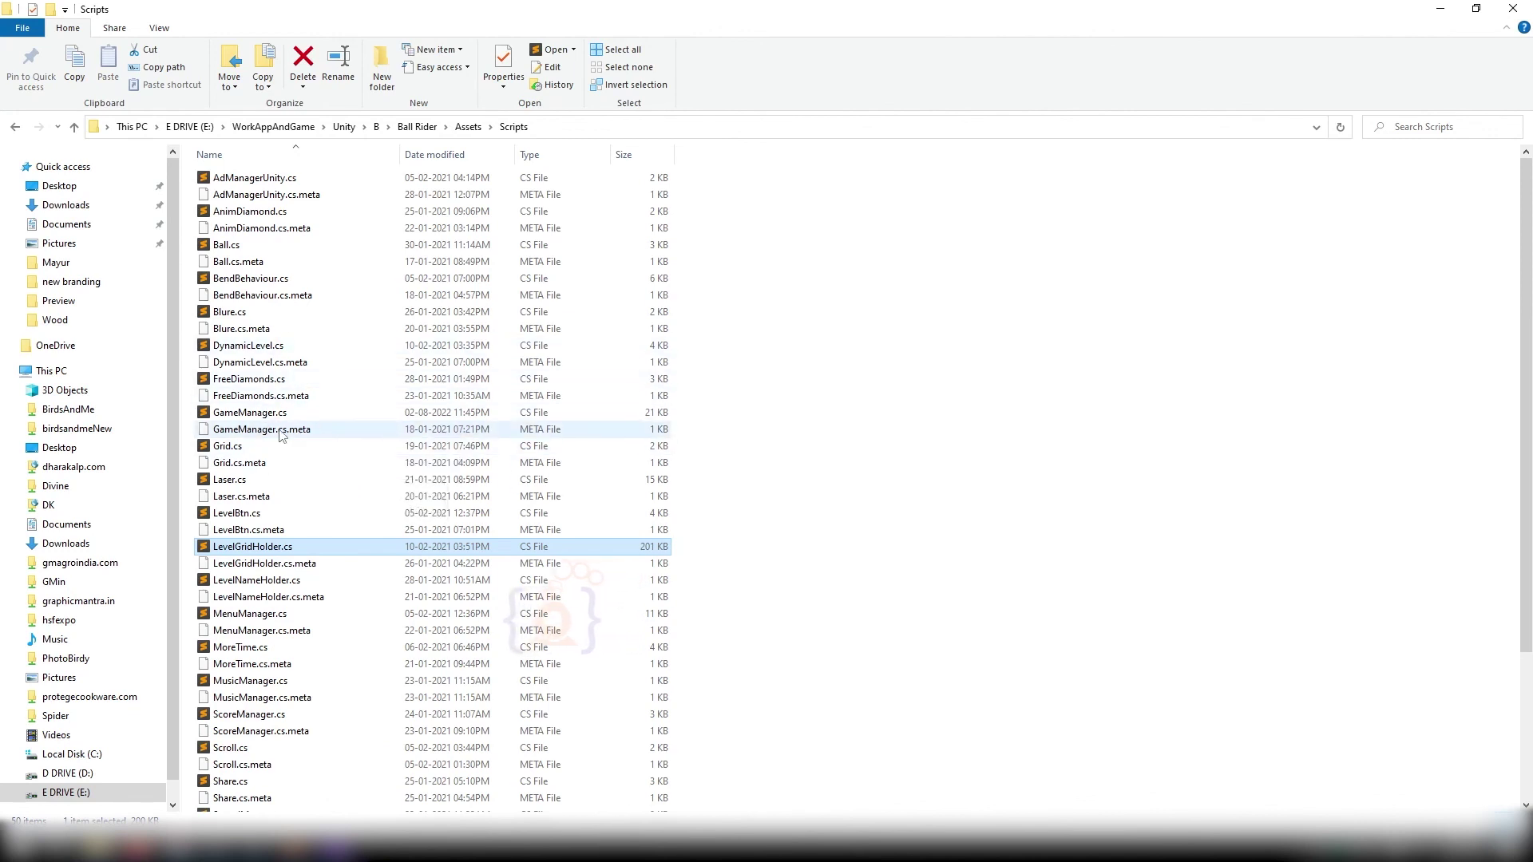
scroll(274, 438, "down", 4)
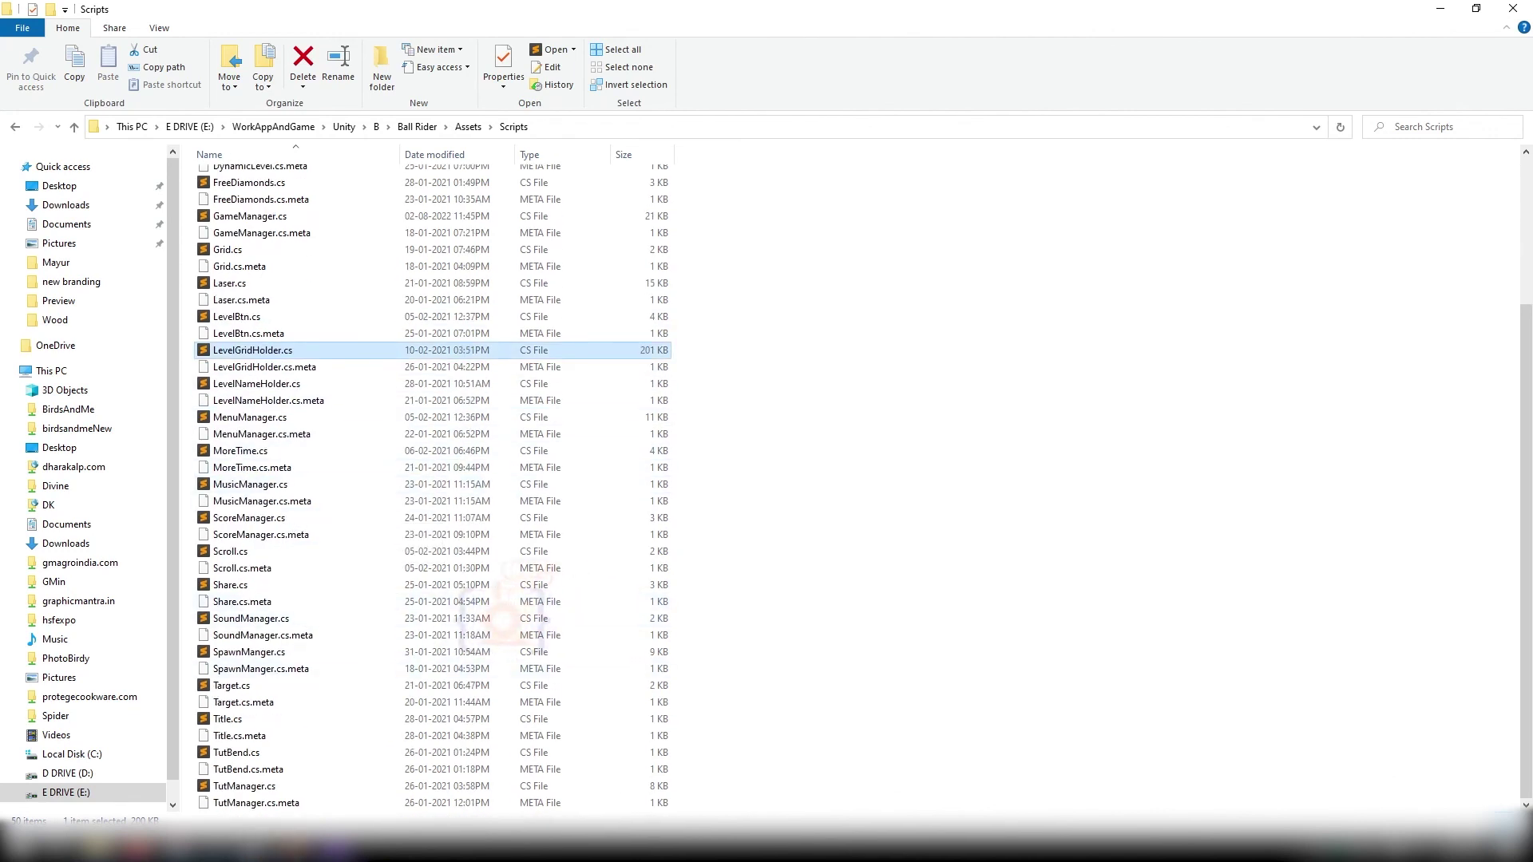
key("alt+Tab")
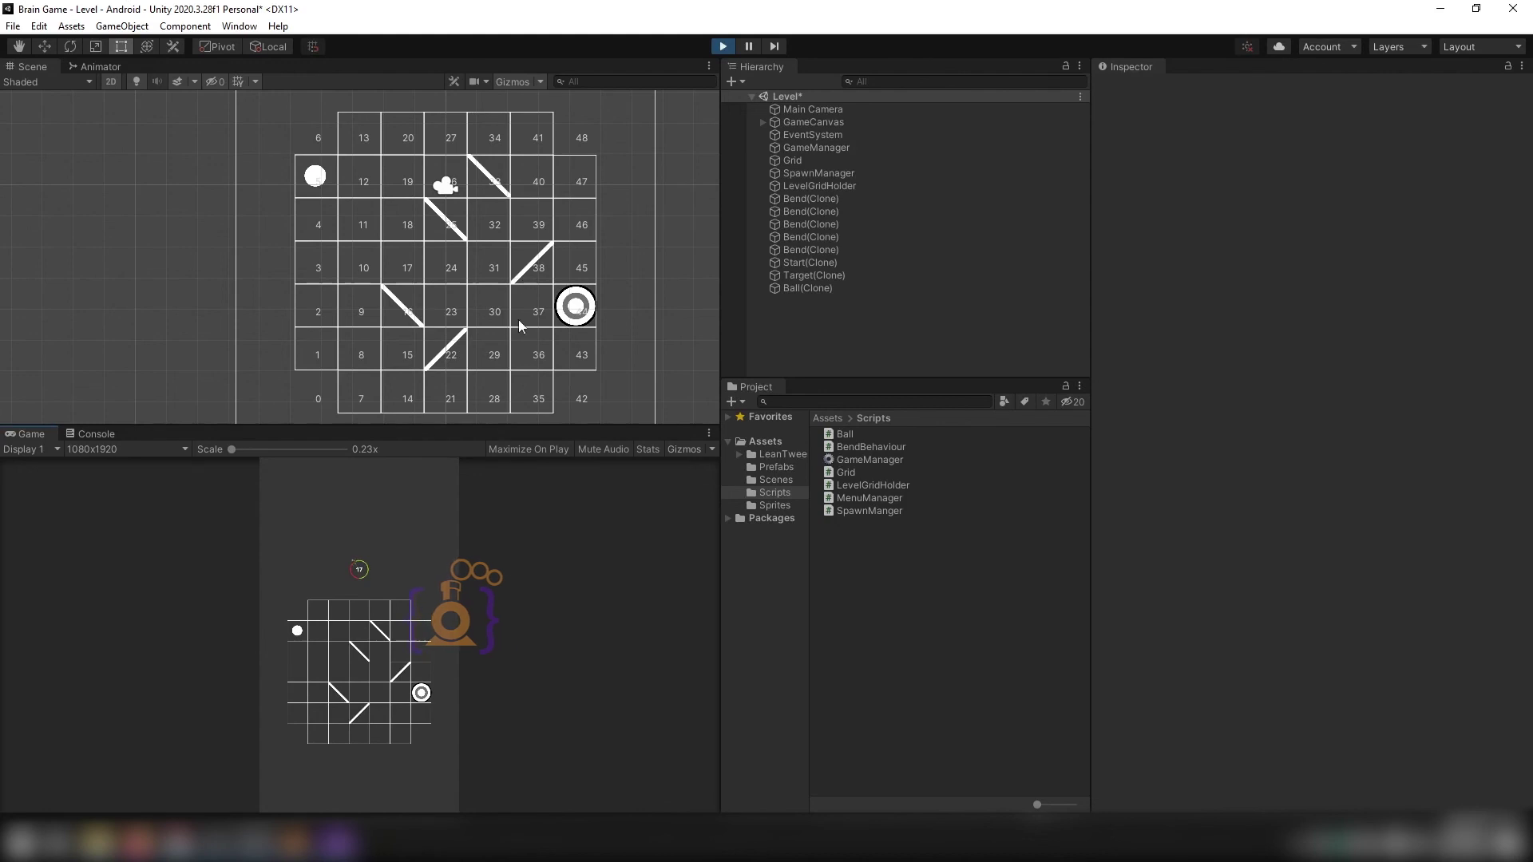